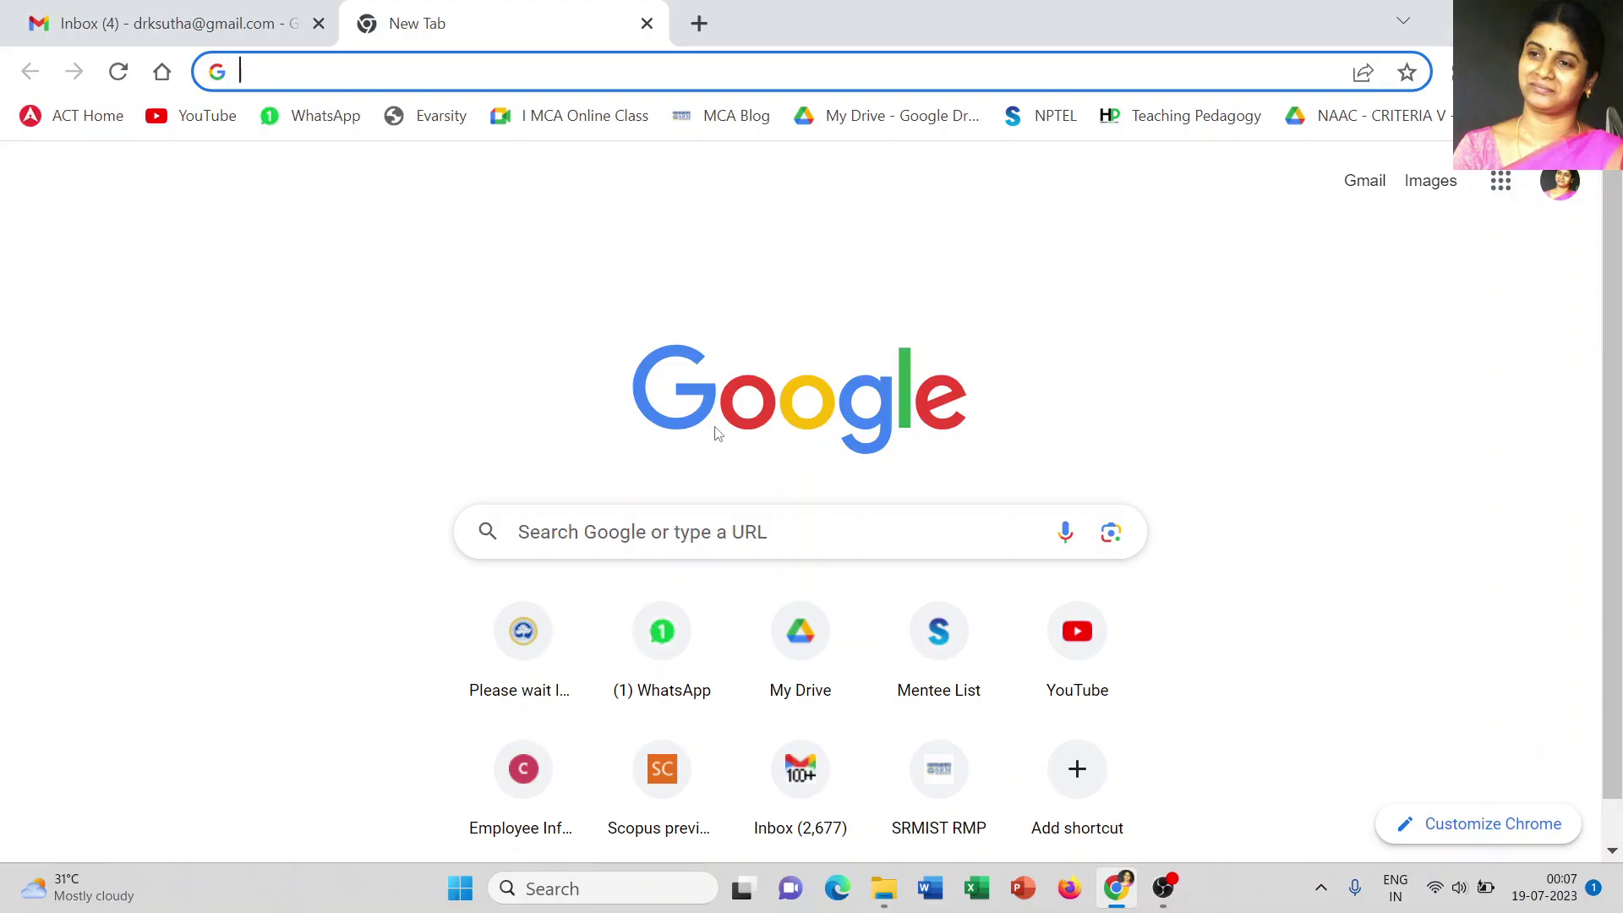
Search Google for 'nptel swayam' using the address-bar suggestion
text(nptel swayam)
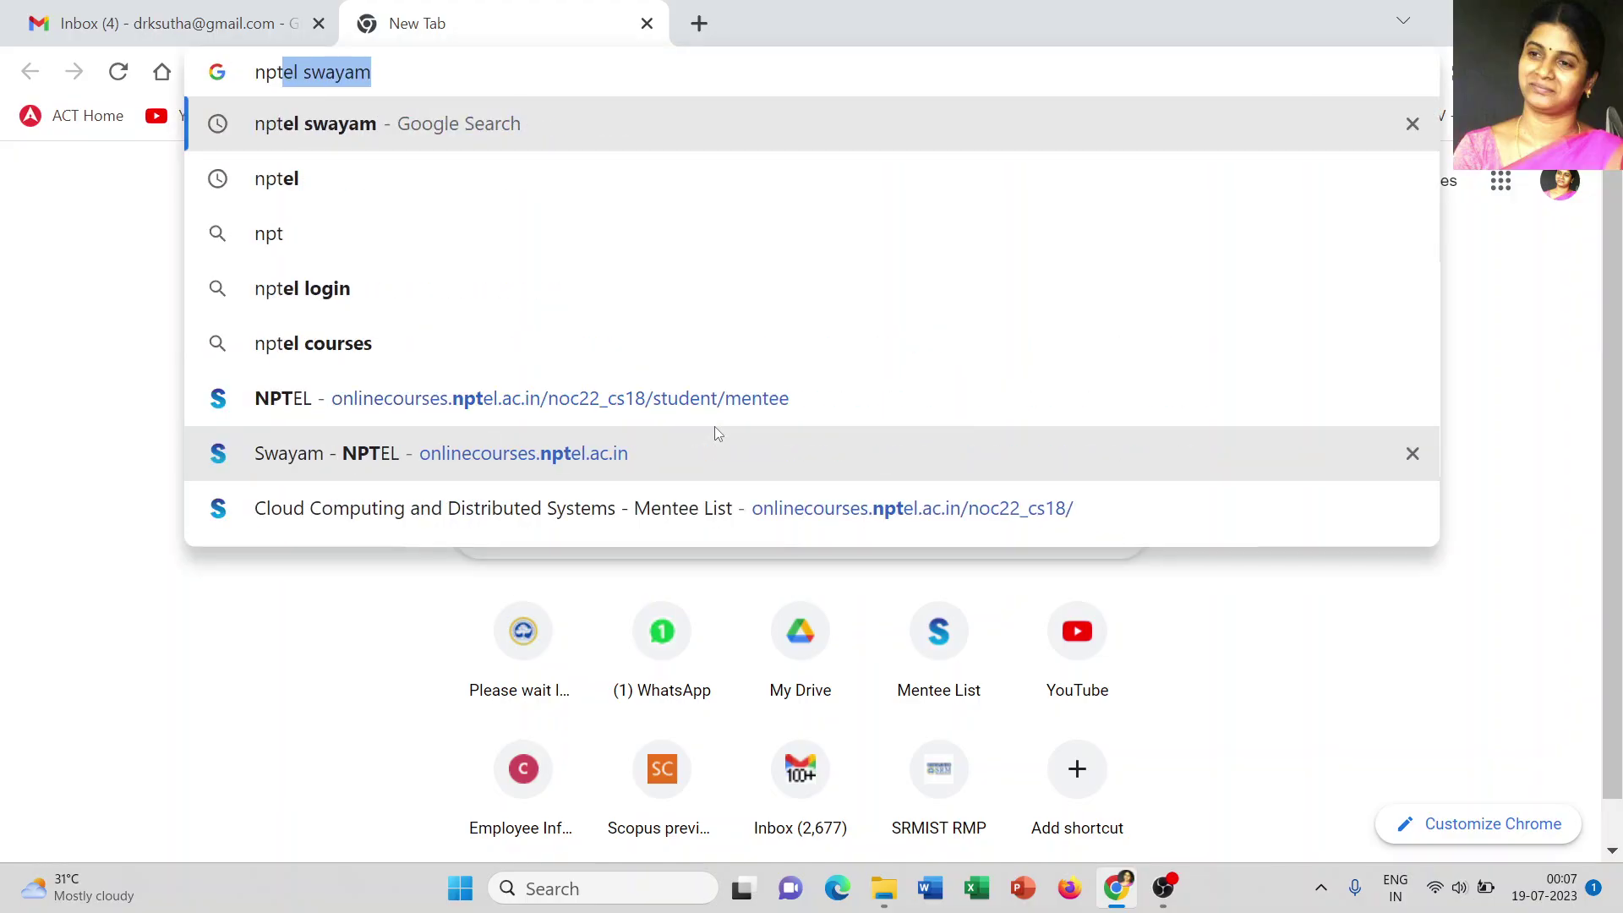
key(Return)
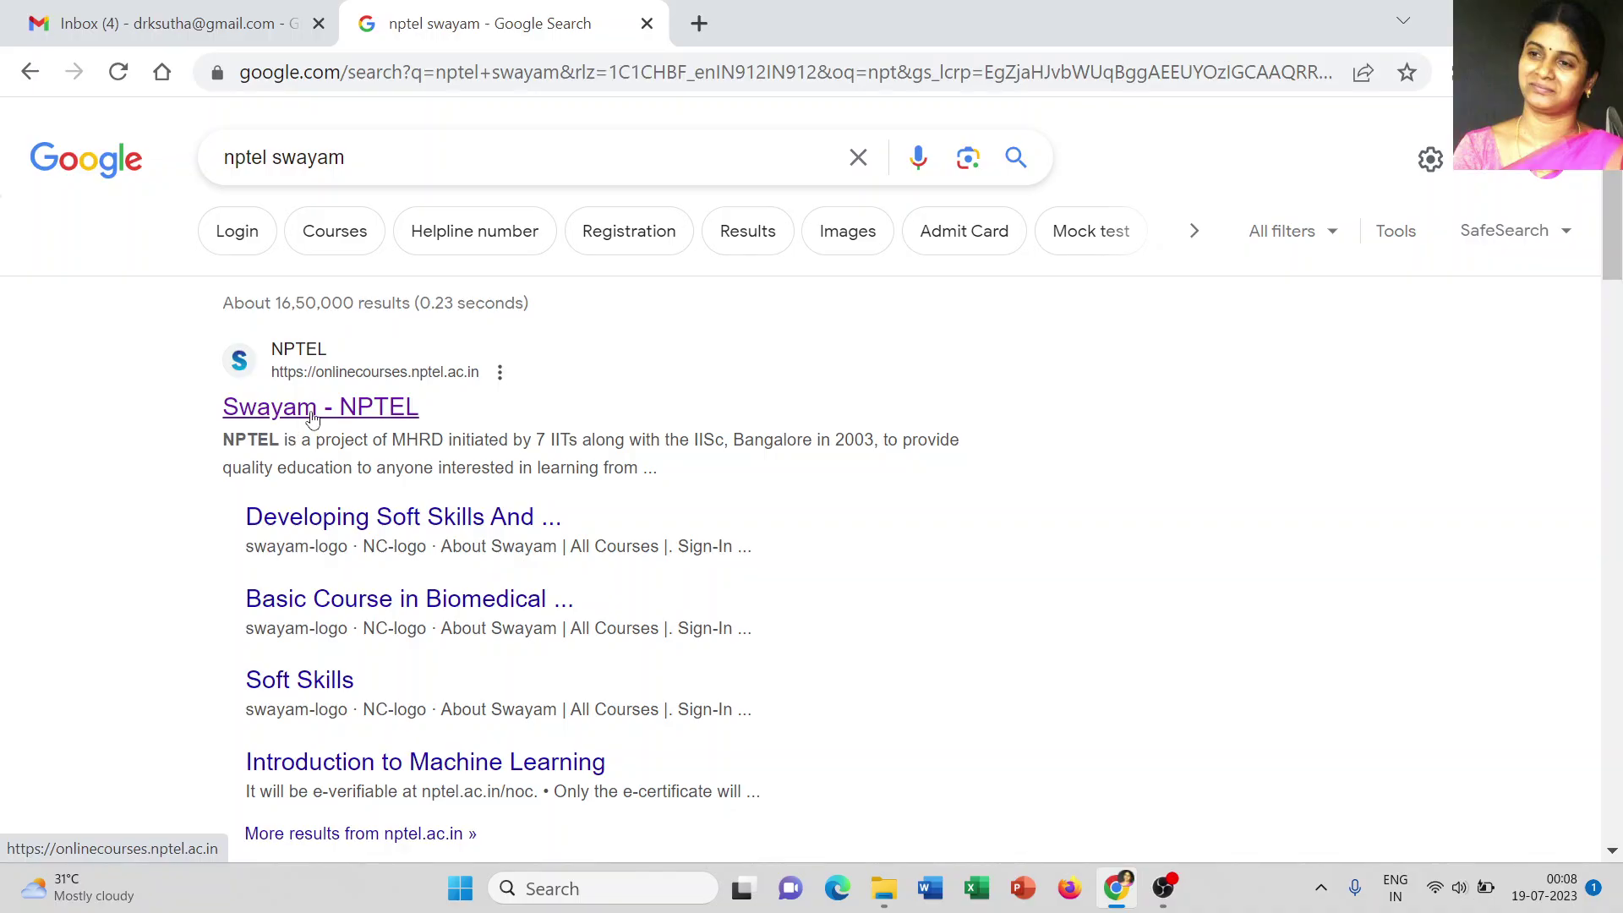
Open the Swayam - NPTEL result to load onlinecourses.nptel.ac.in
click(311, 410)
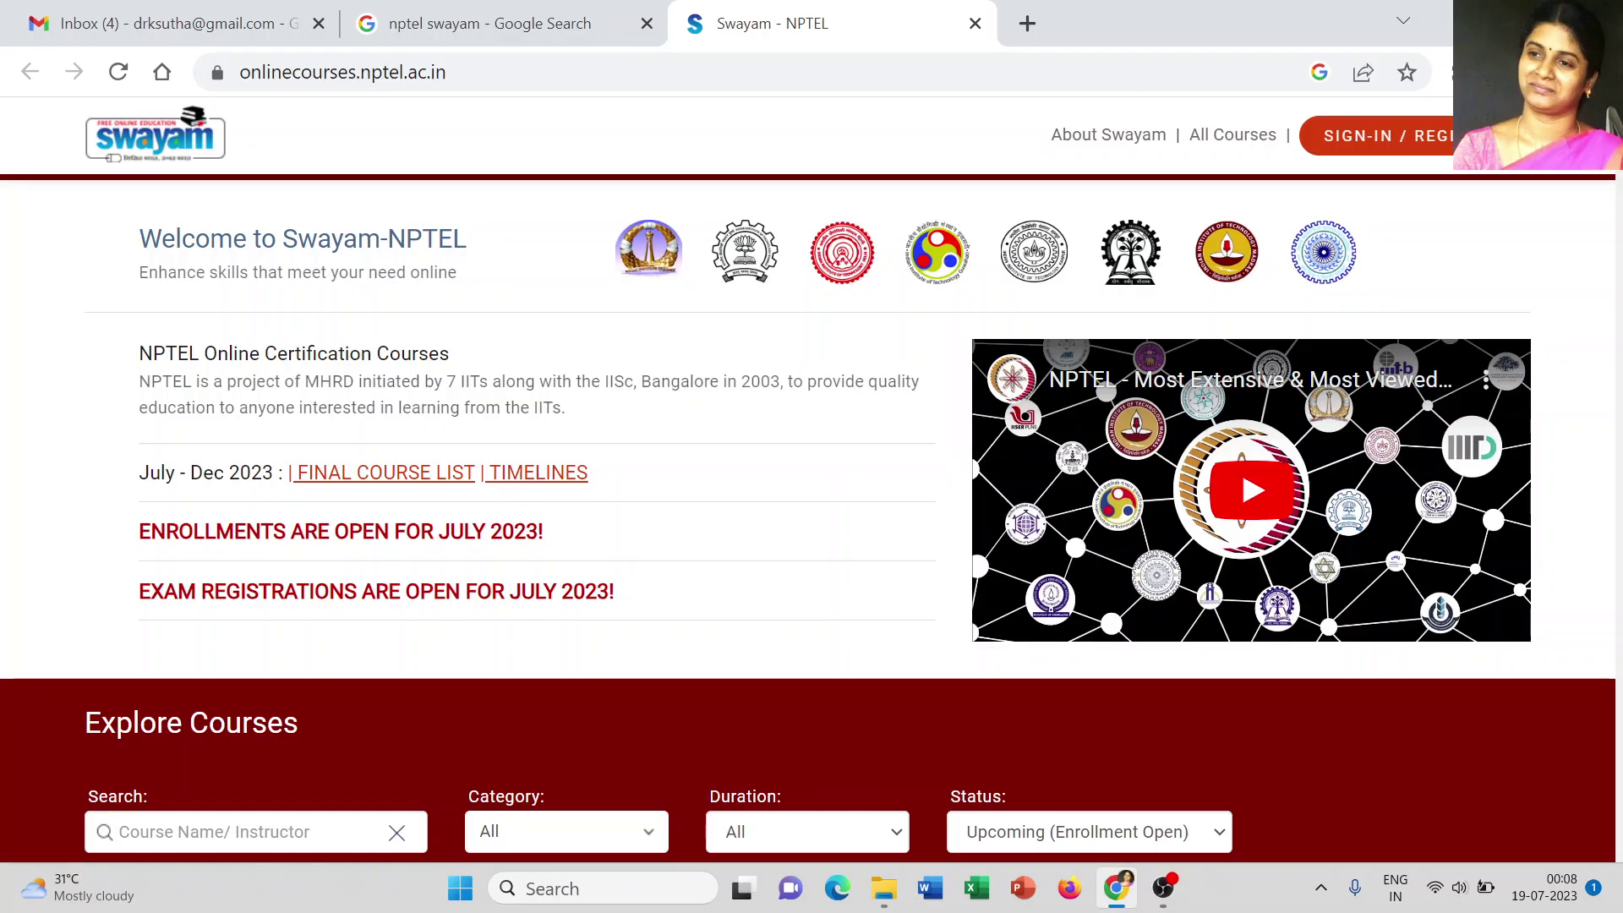
Go to the SIGN-IN / REGISTER login page and scroll down it
click(1377, 143)
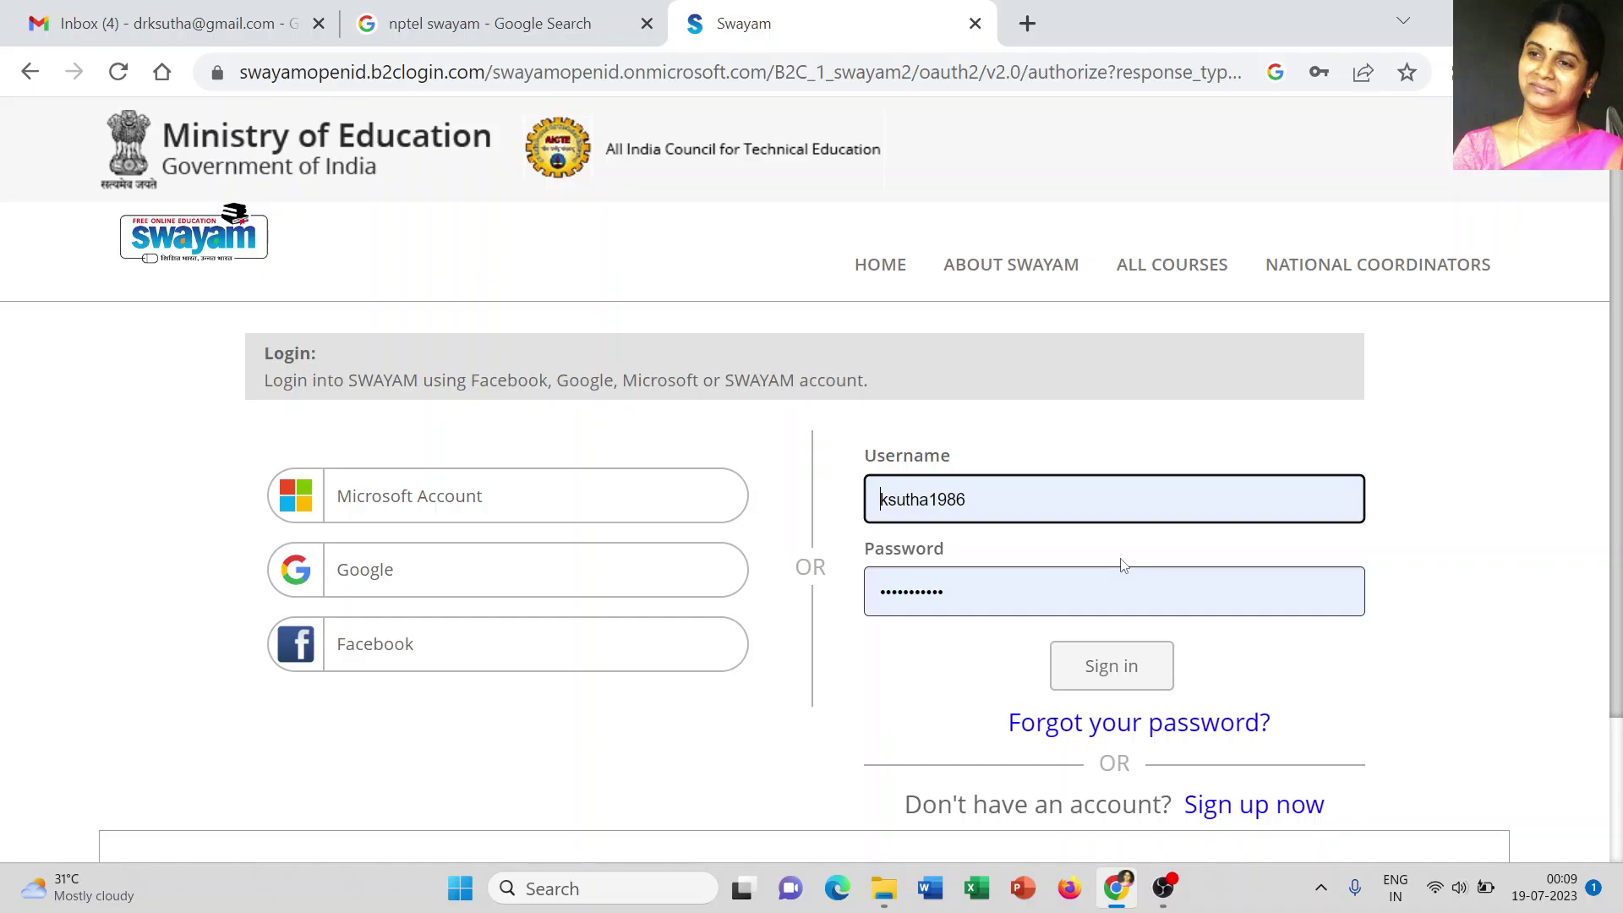
scroll(1123, 564, down, 3)
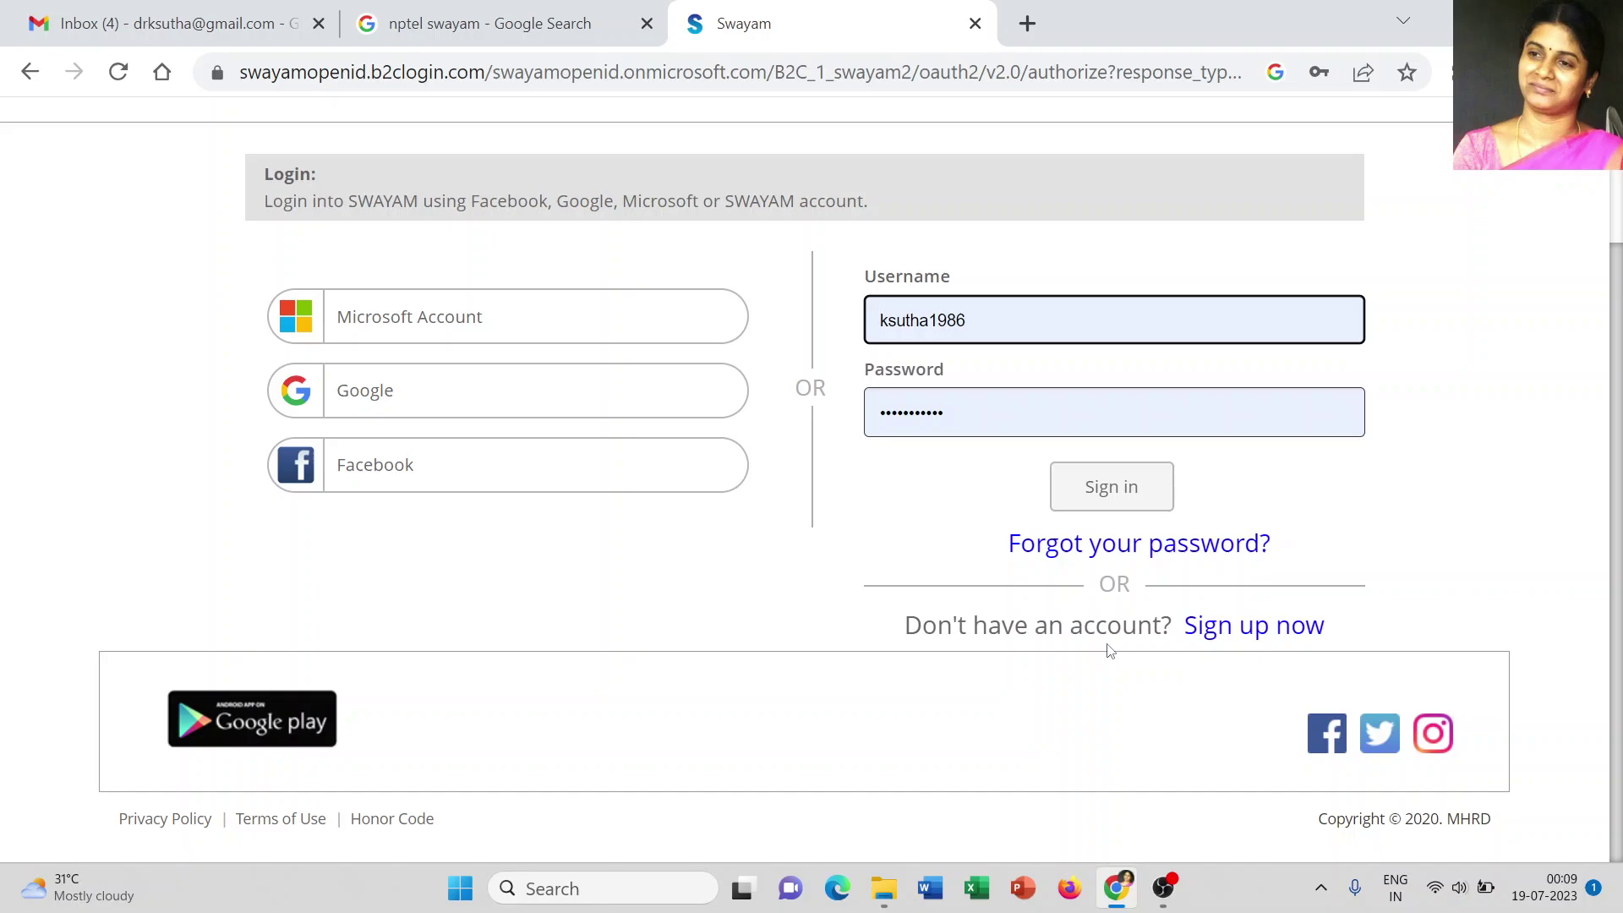
Start a new sign-up, entering the chosen username and the same password twice
click(1236, 632)
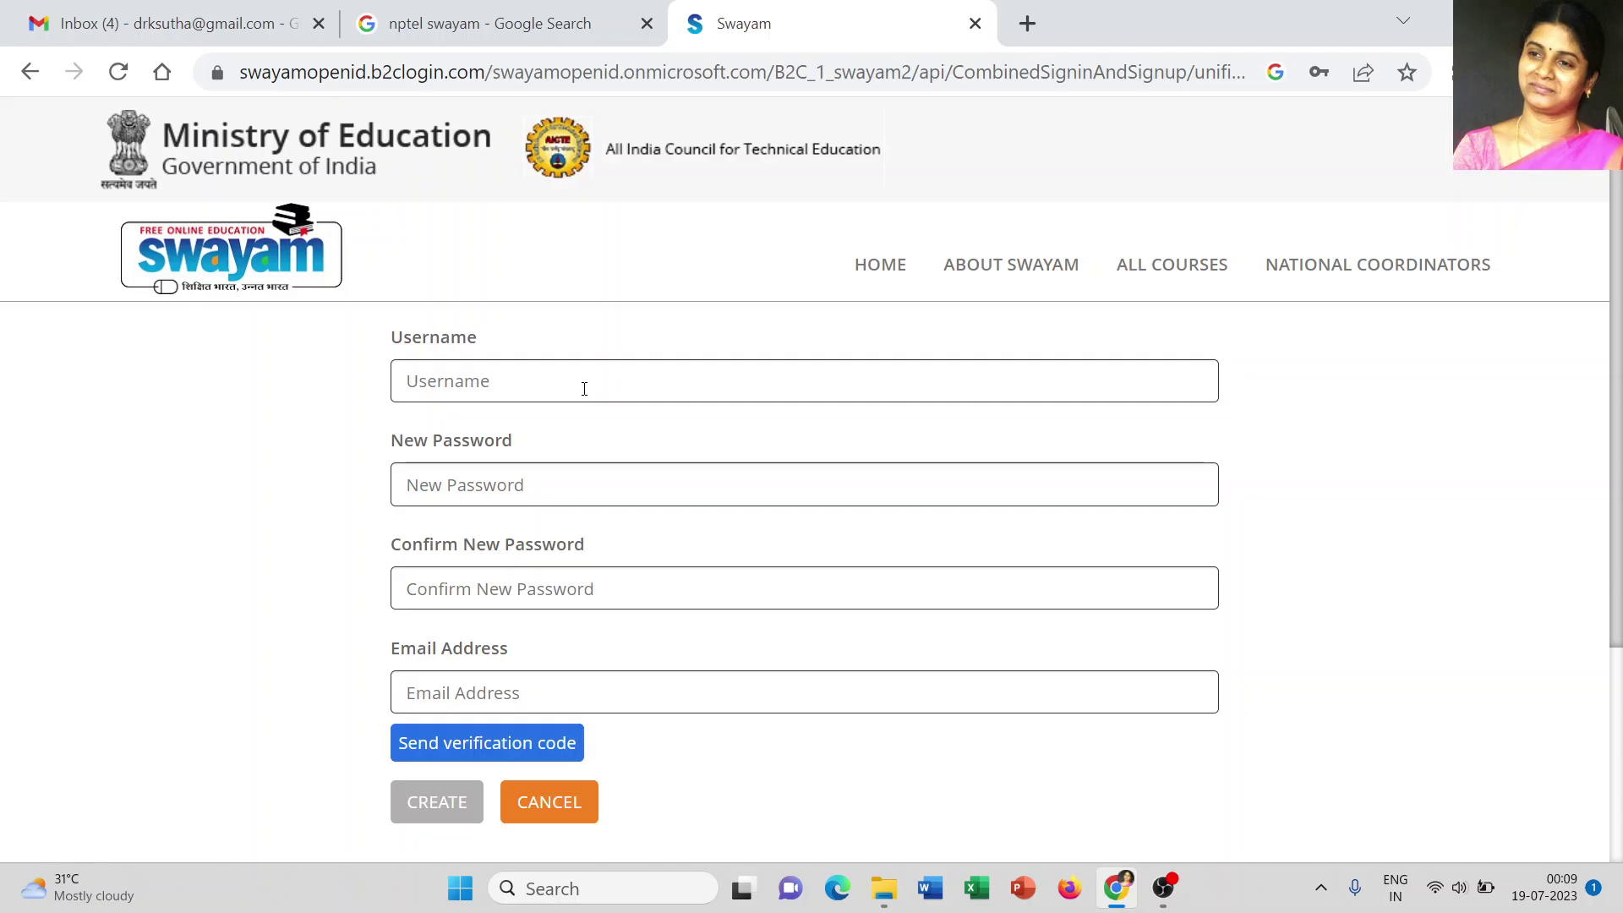
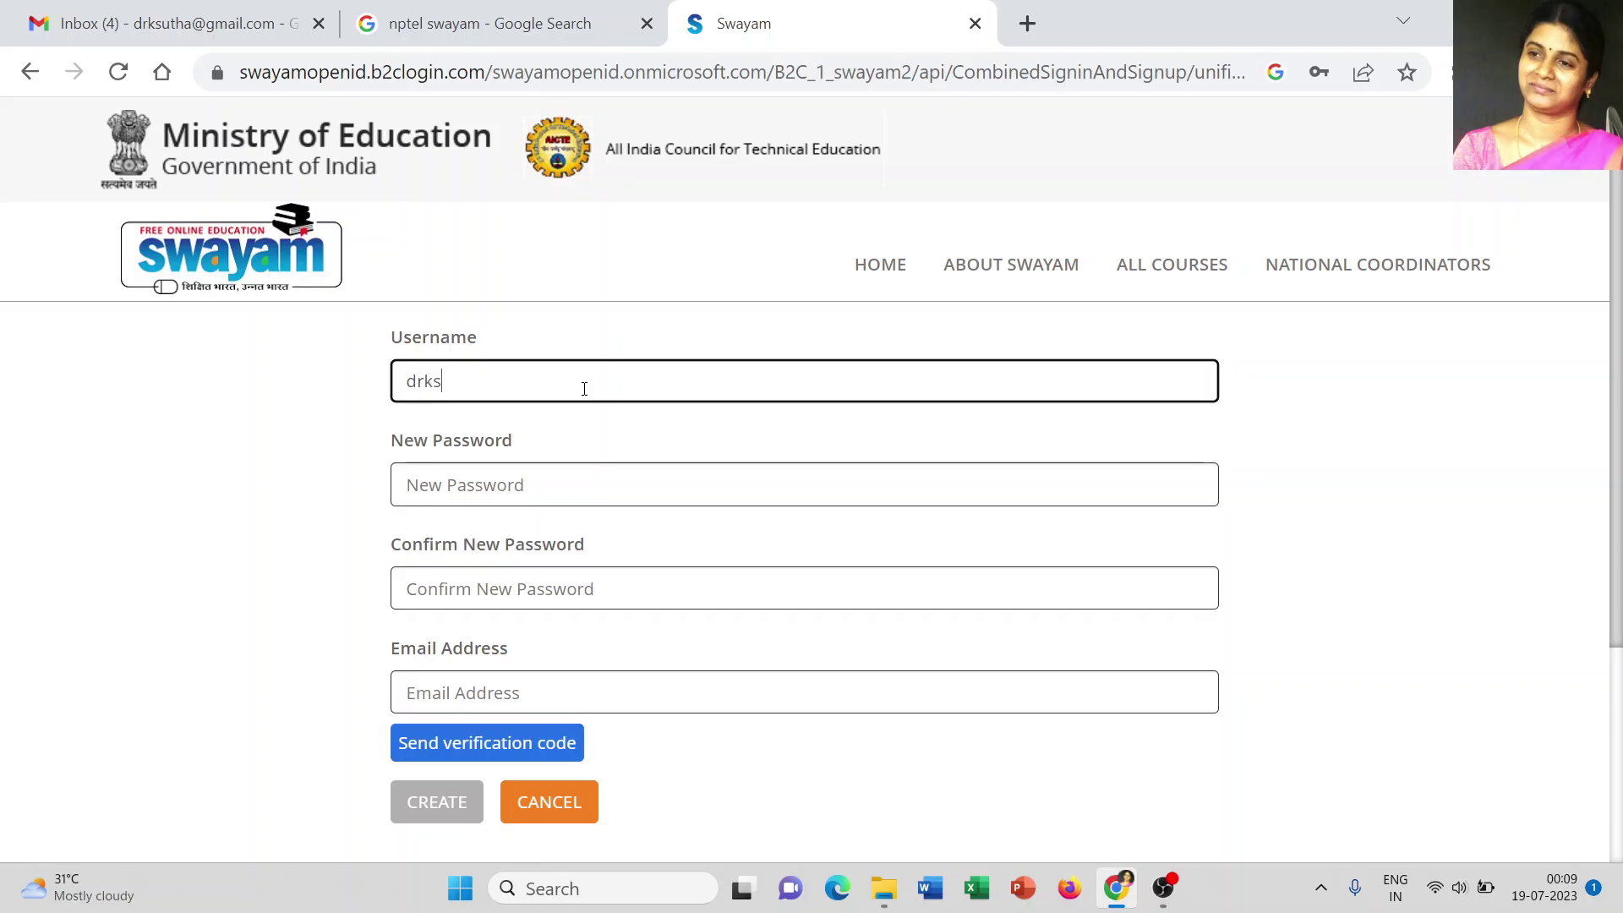
key(Tab)
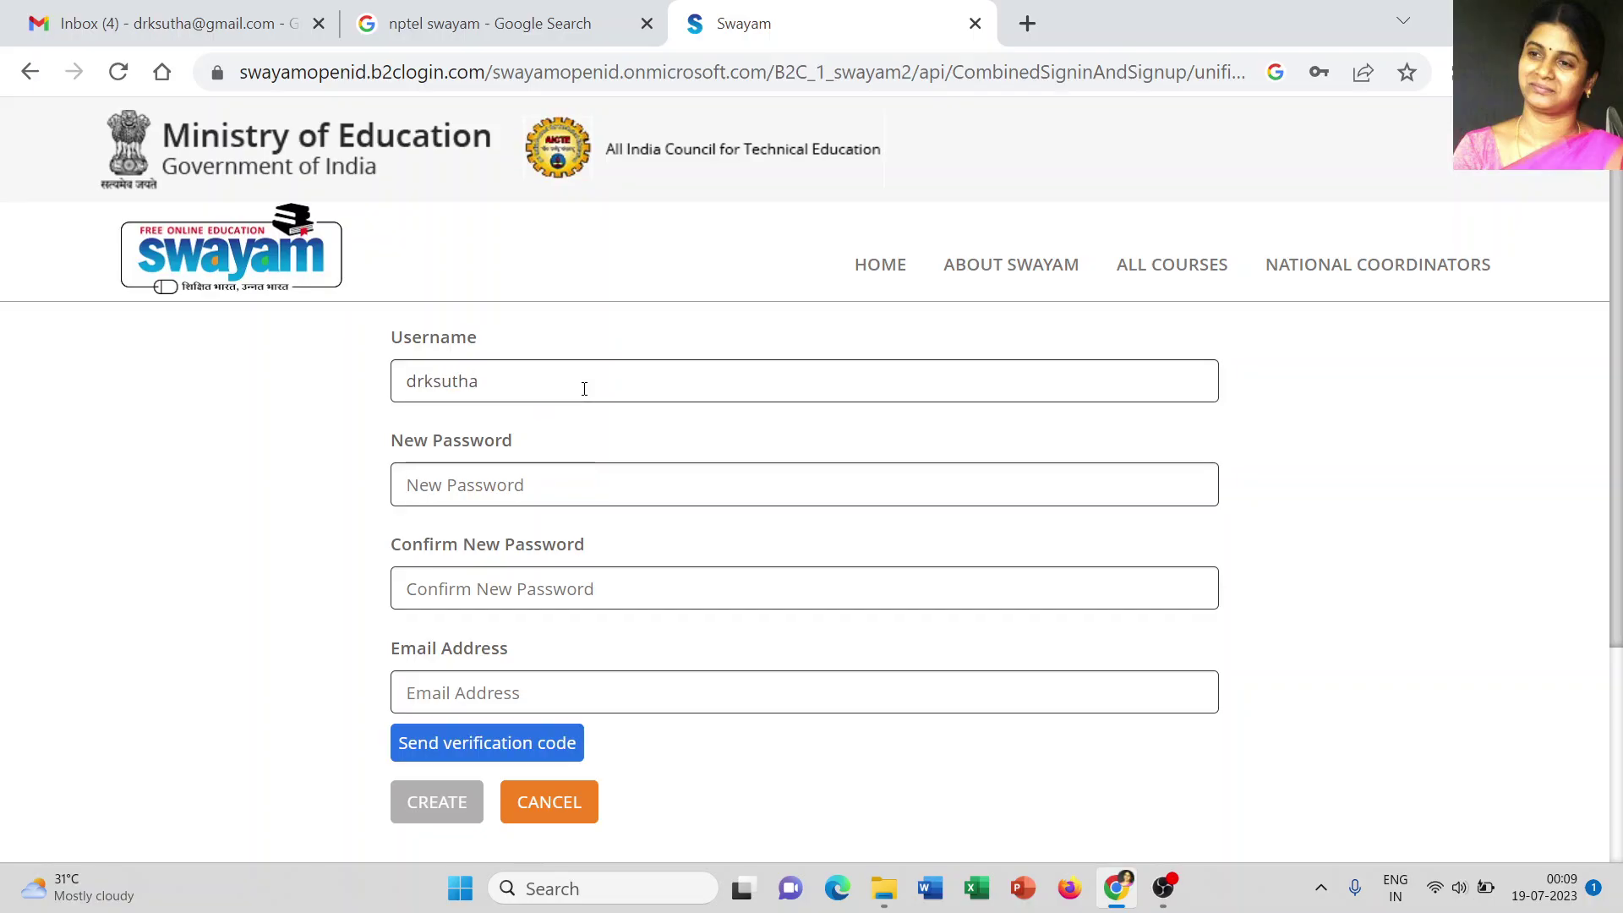
text(•••••)
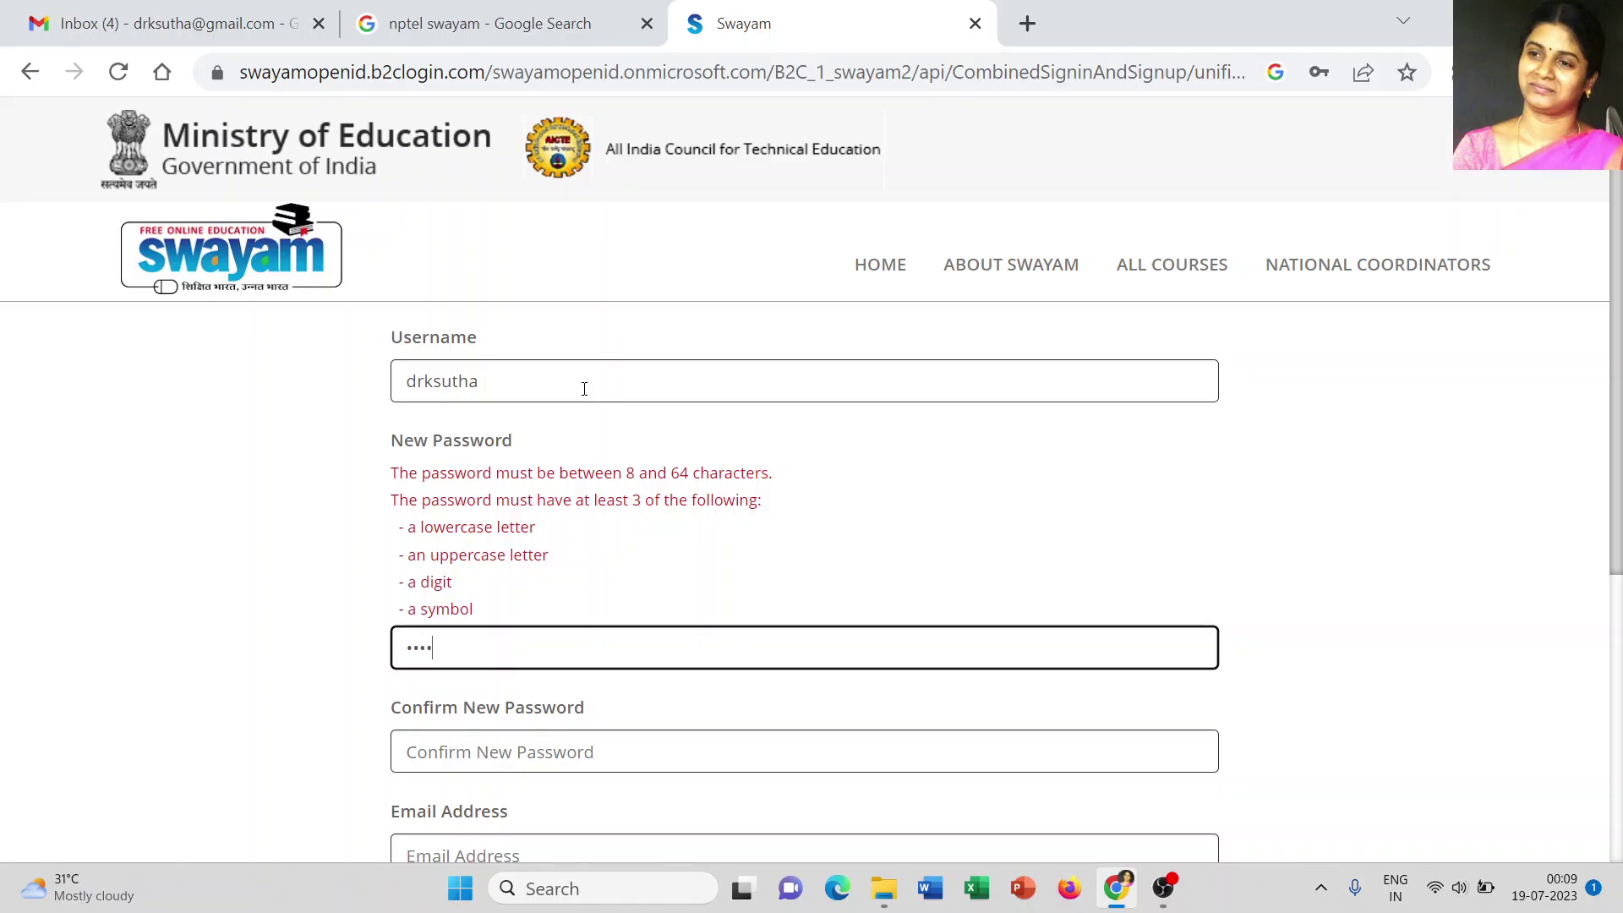
text(•••)
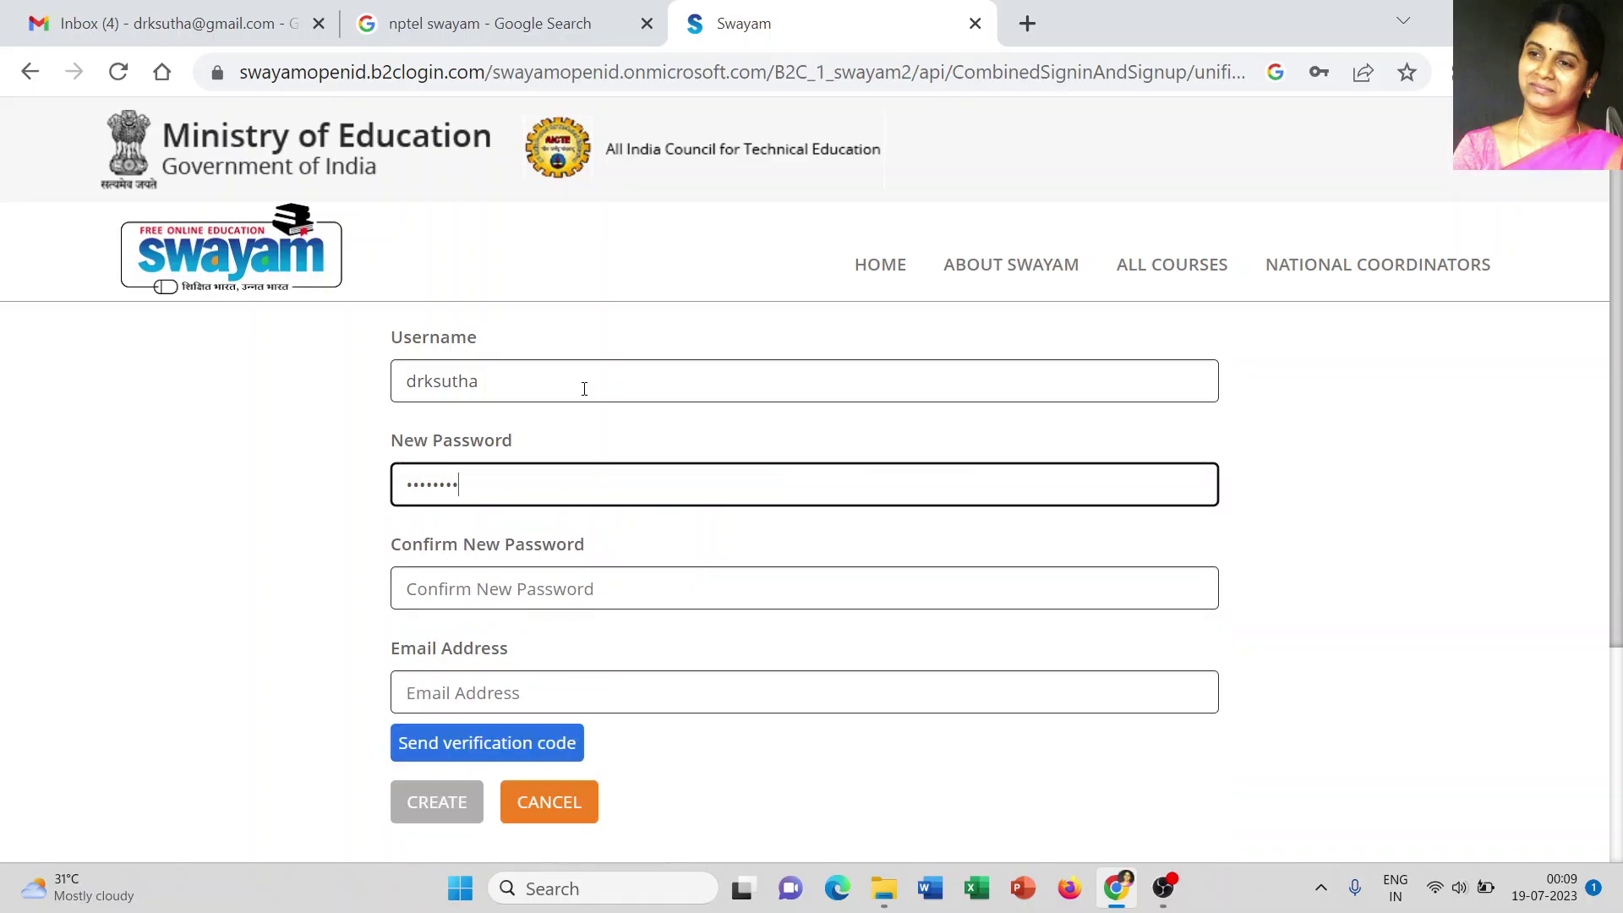
text(•••)
click(577, 590)
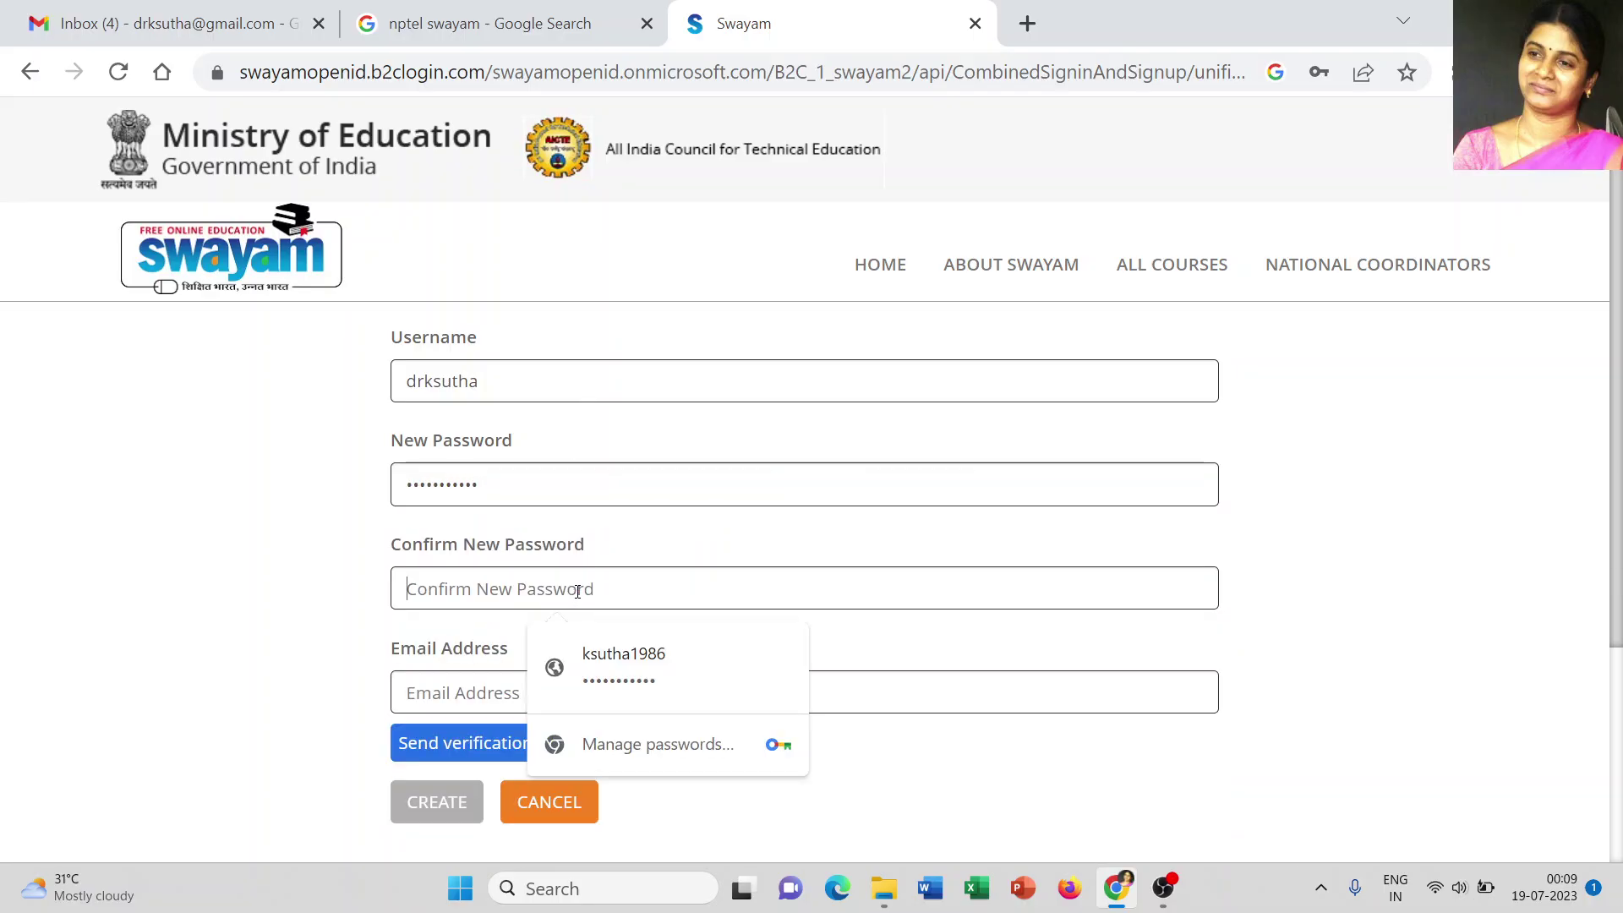
text(••••••)
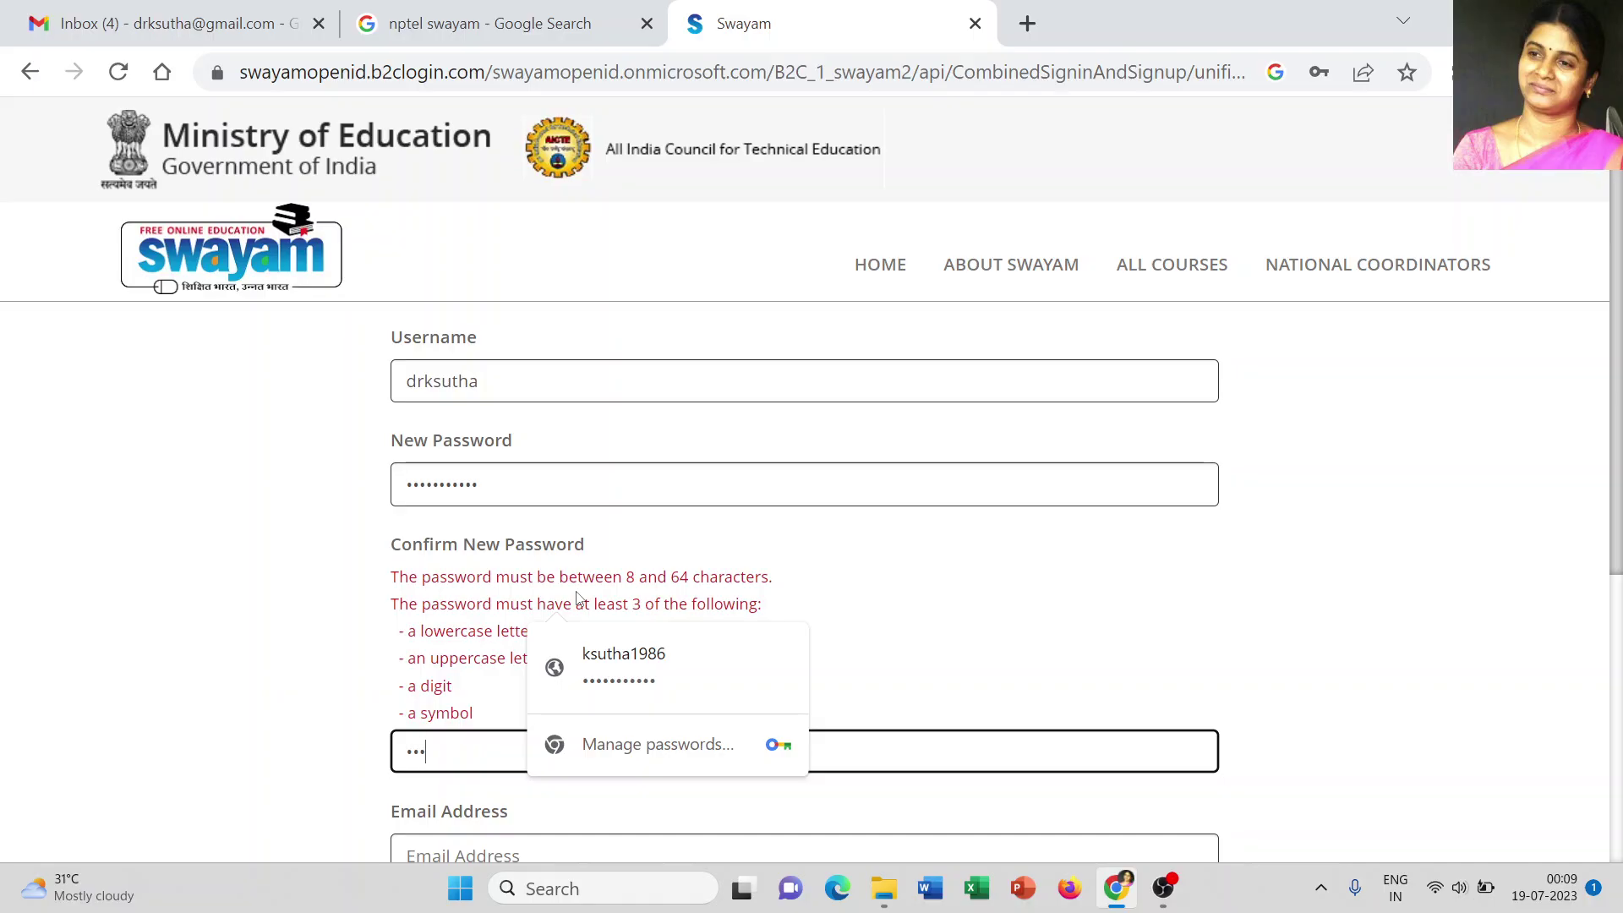
text(•••••)
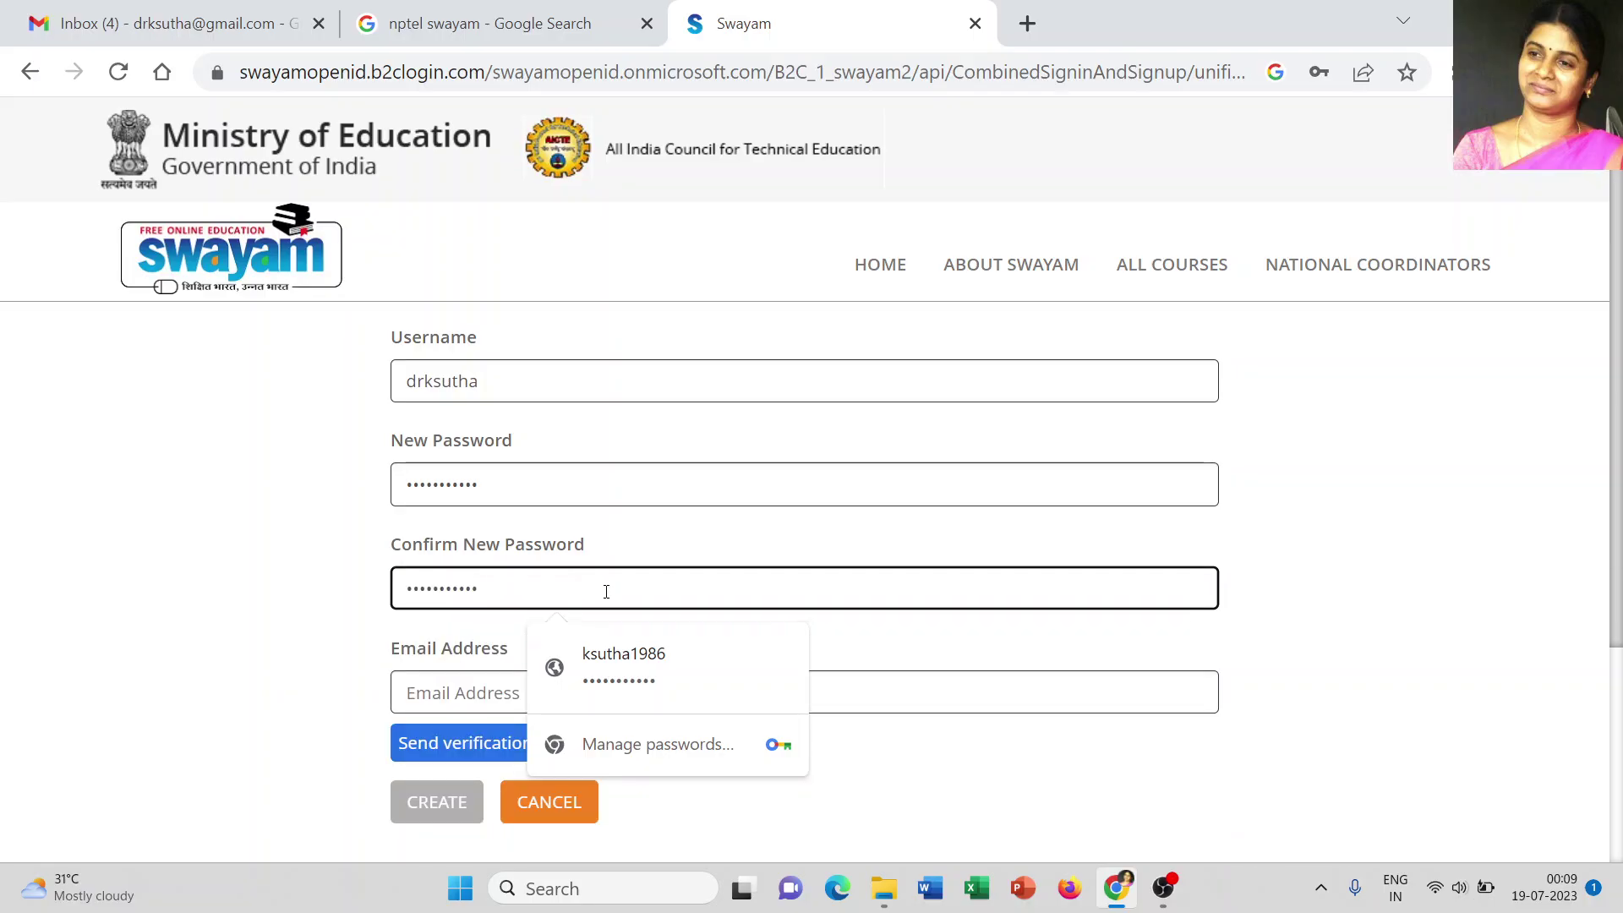
Enter the user's Gmail address and request an e-mail verification code
click(442, 698)
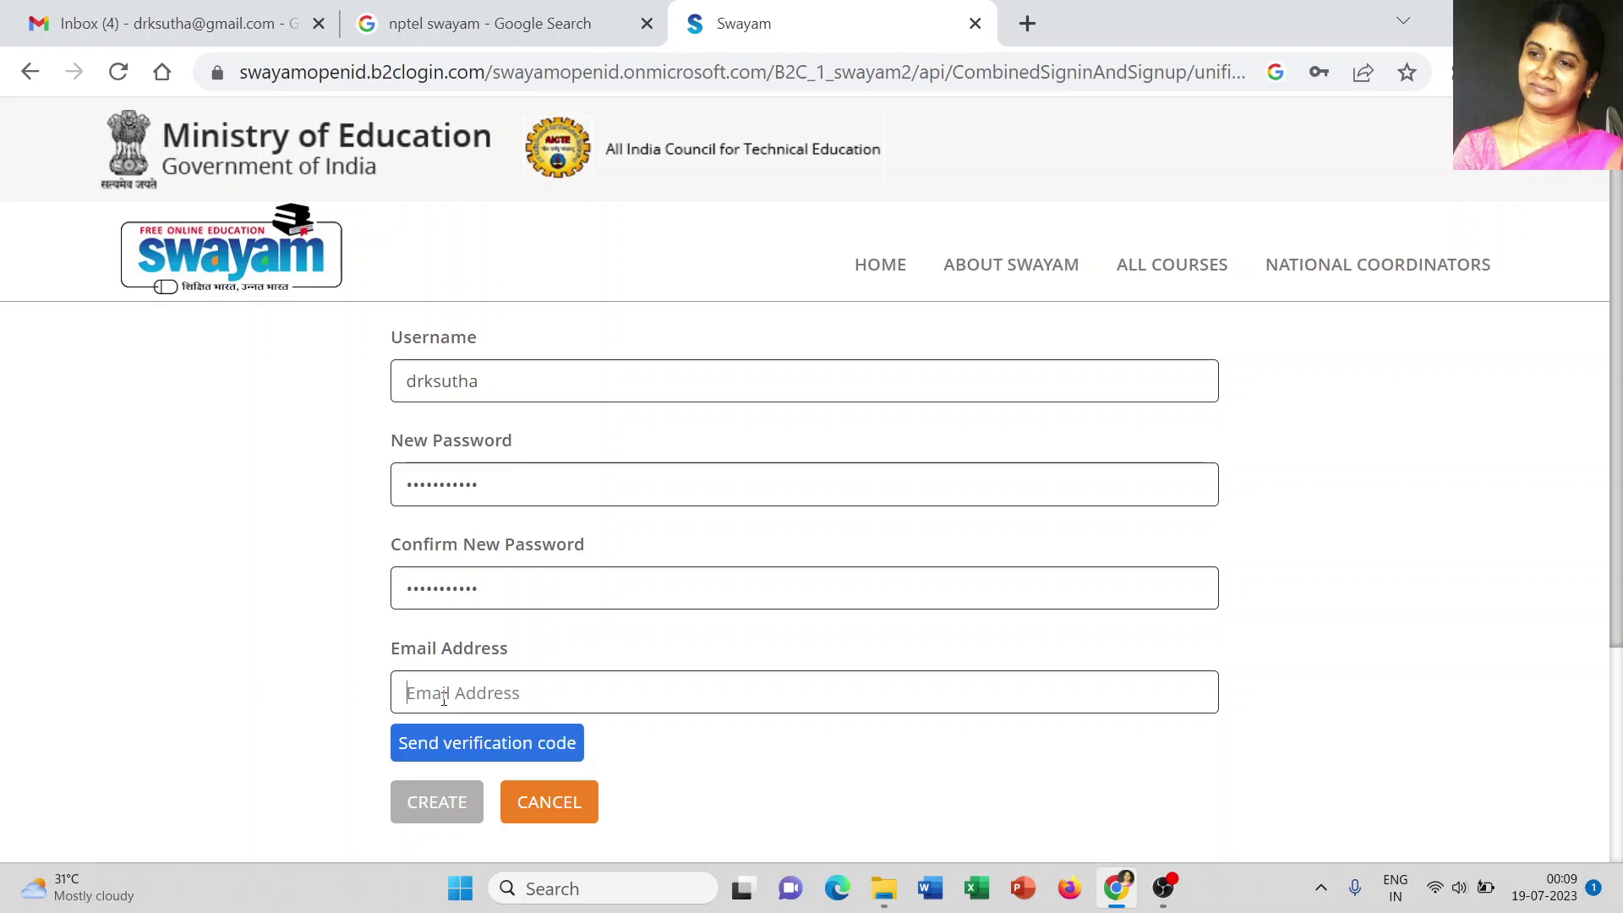
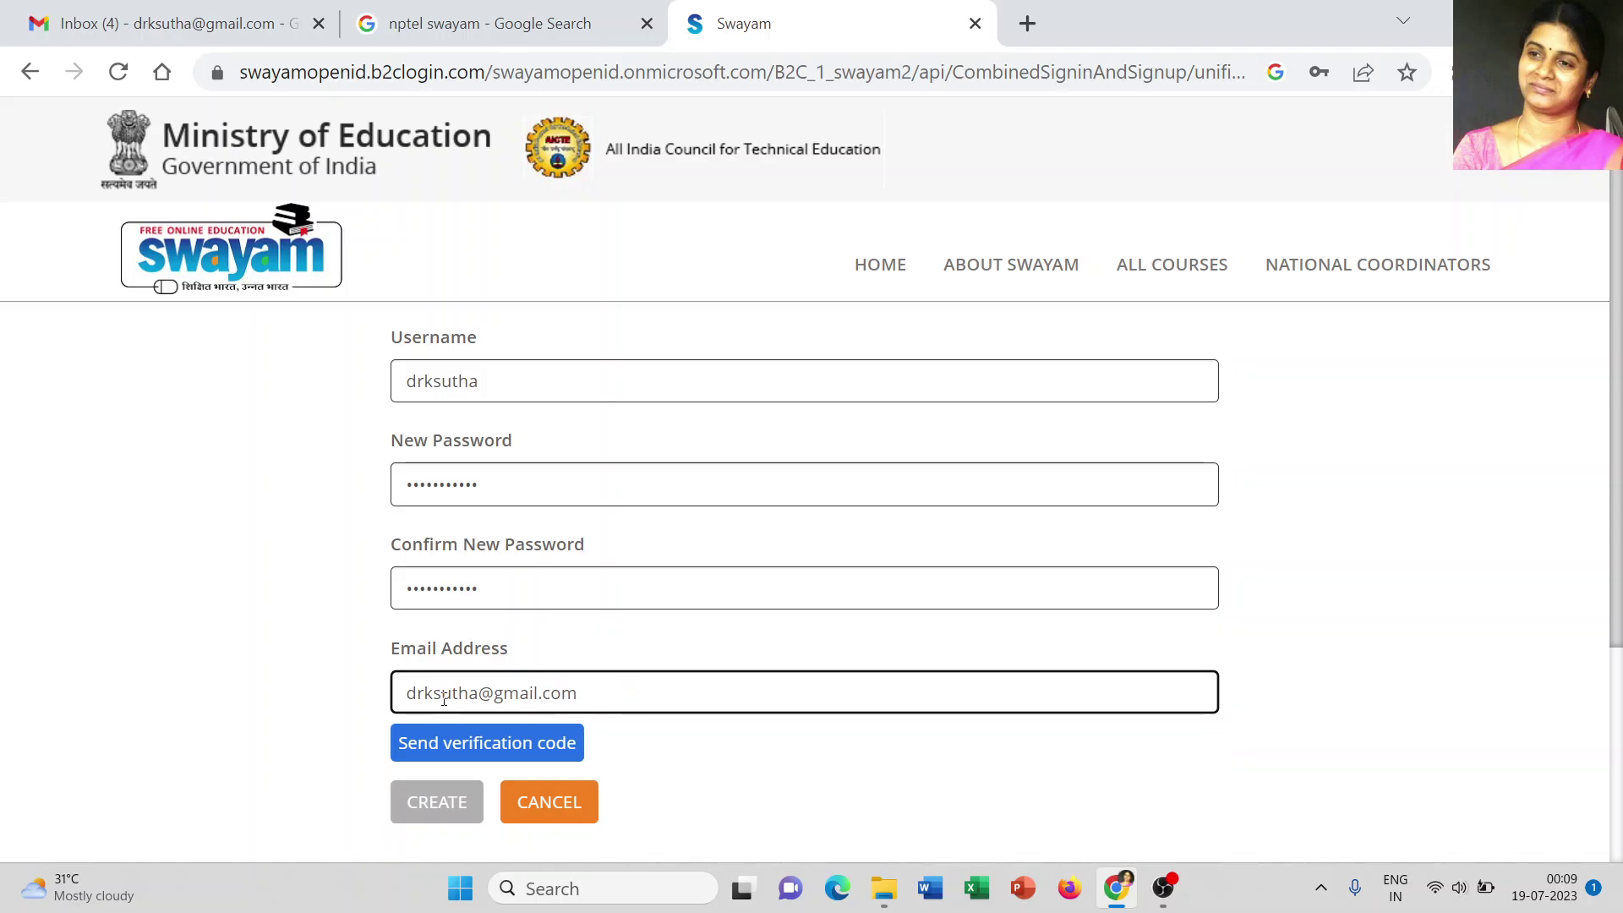
click(742, 759)
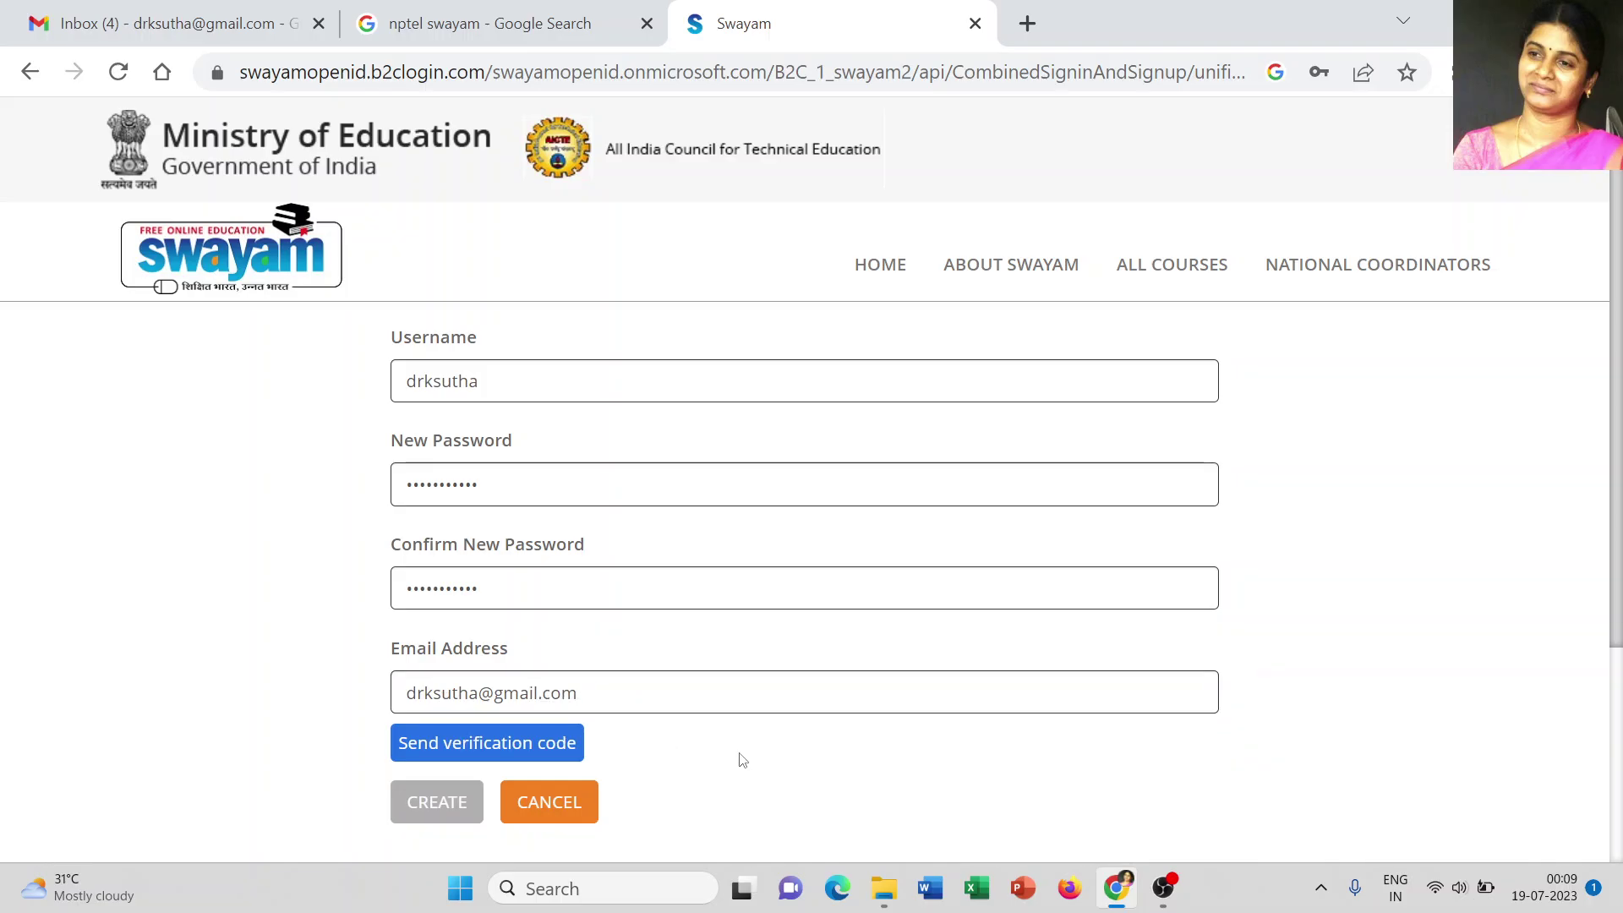
click(479, 747)
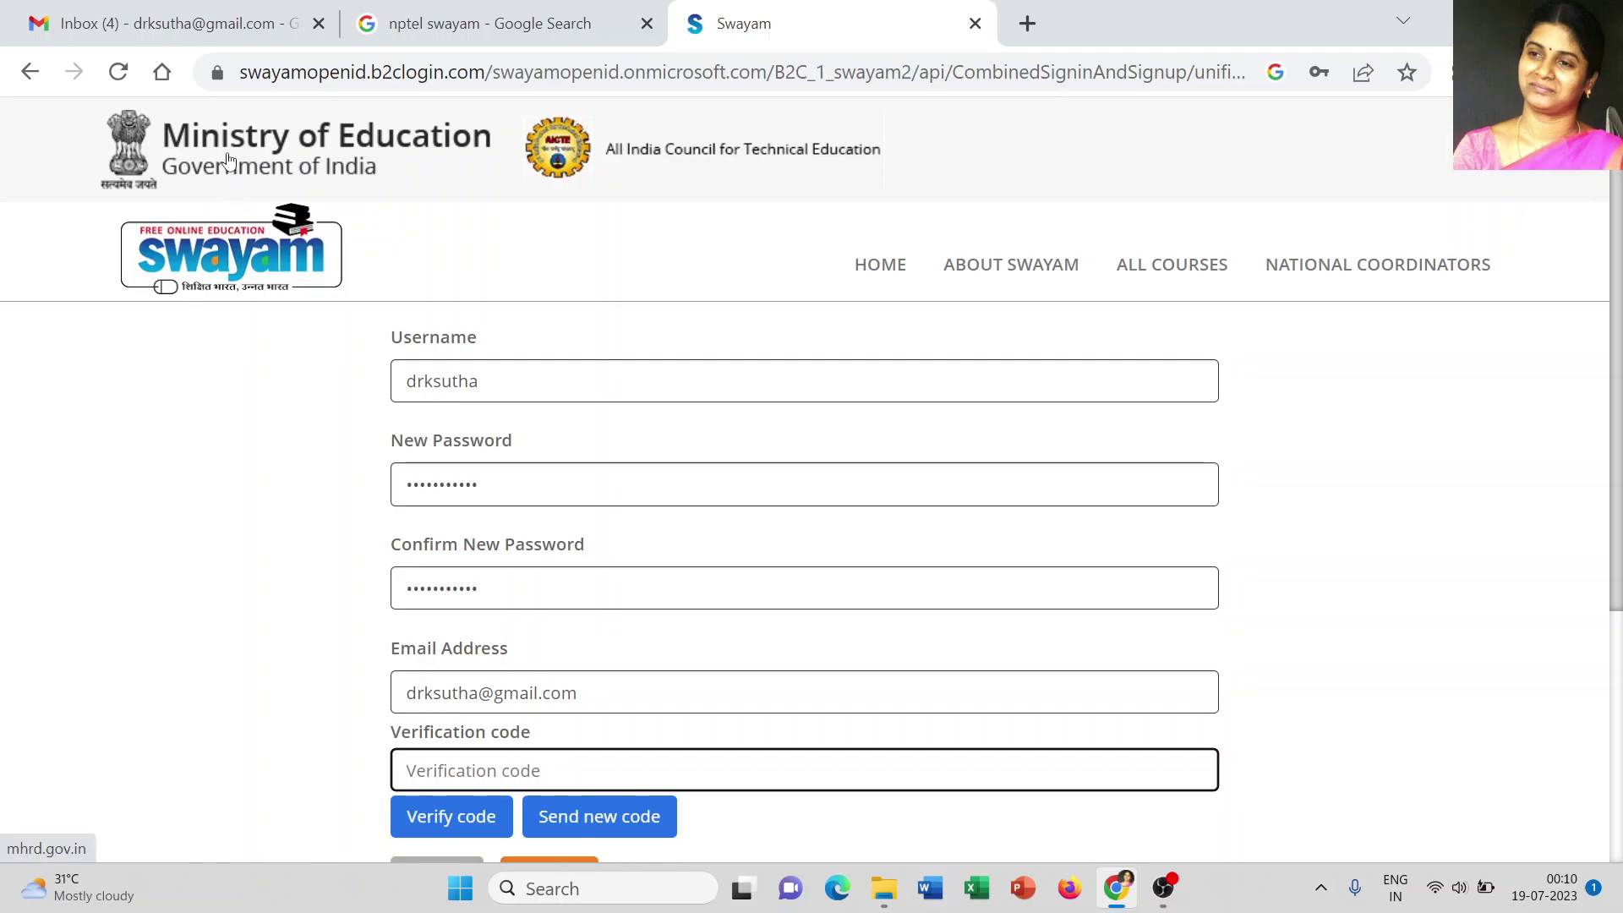
Copy the code from the SwayamOpenID e-mail in Gmail and return to Swayam
click(169, 19)
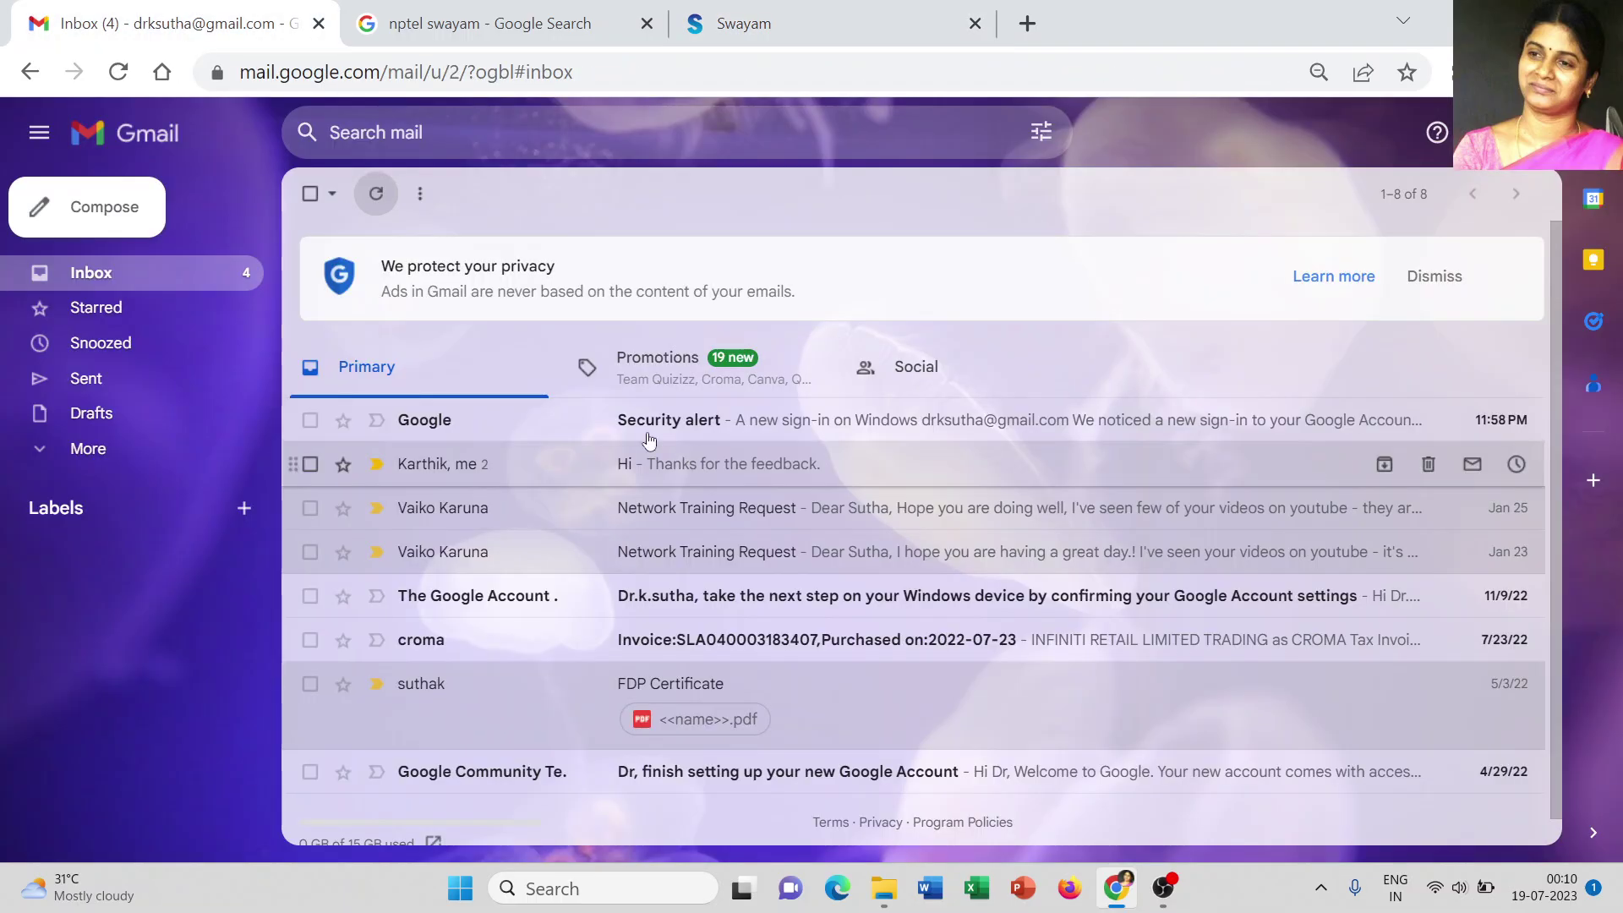
click(376, 194)
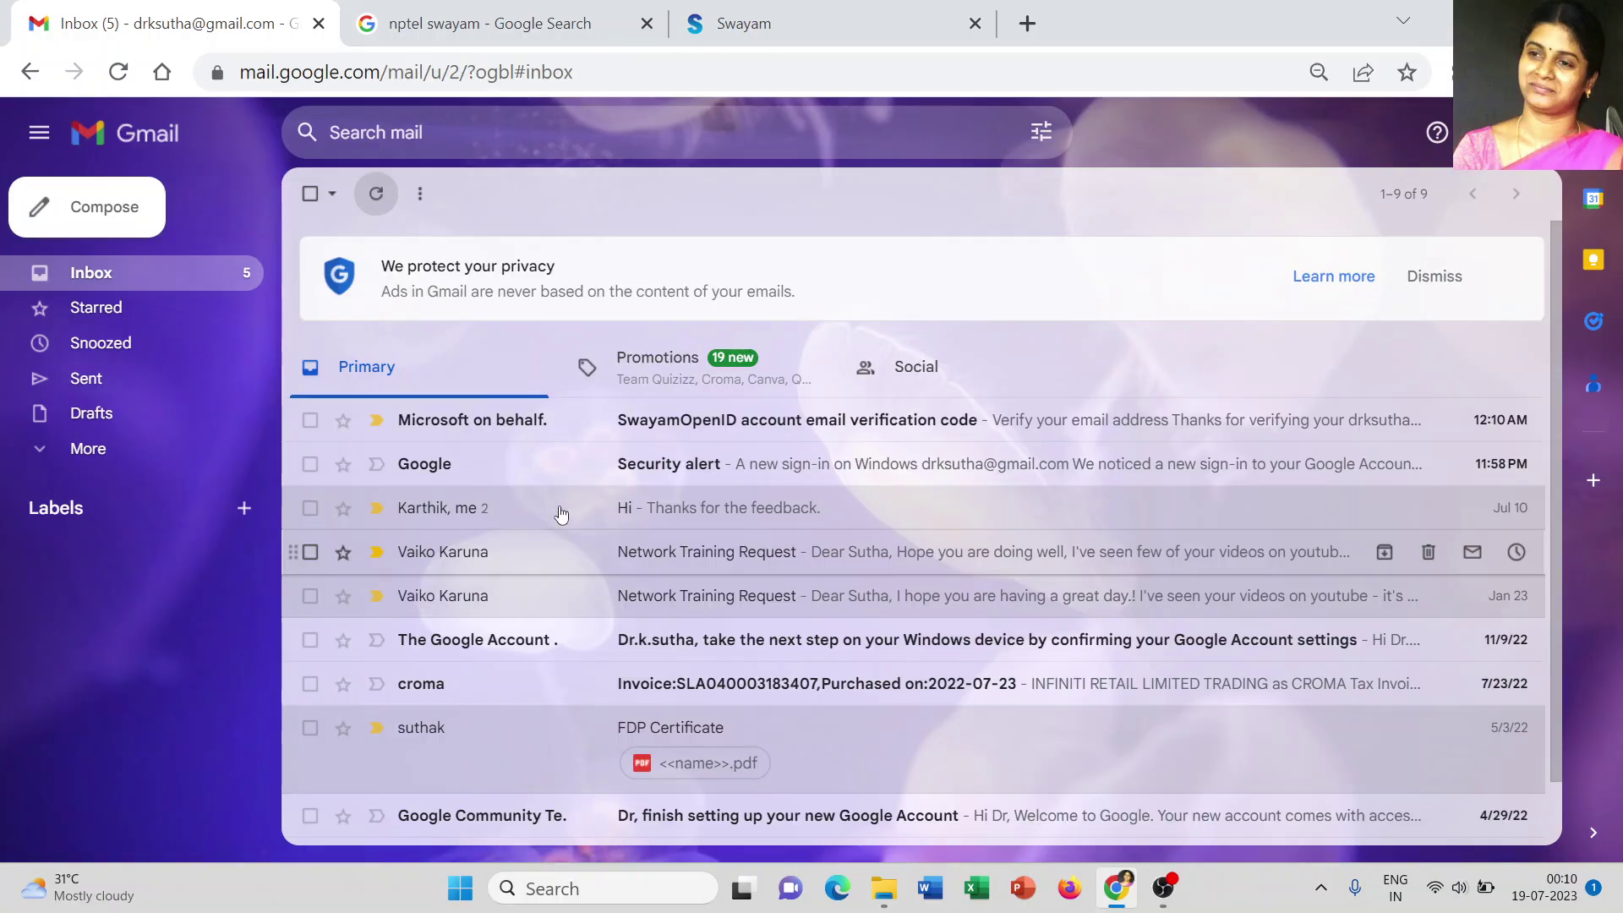
click(693, 427)
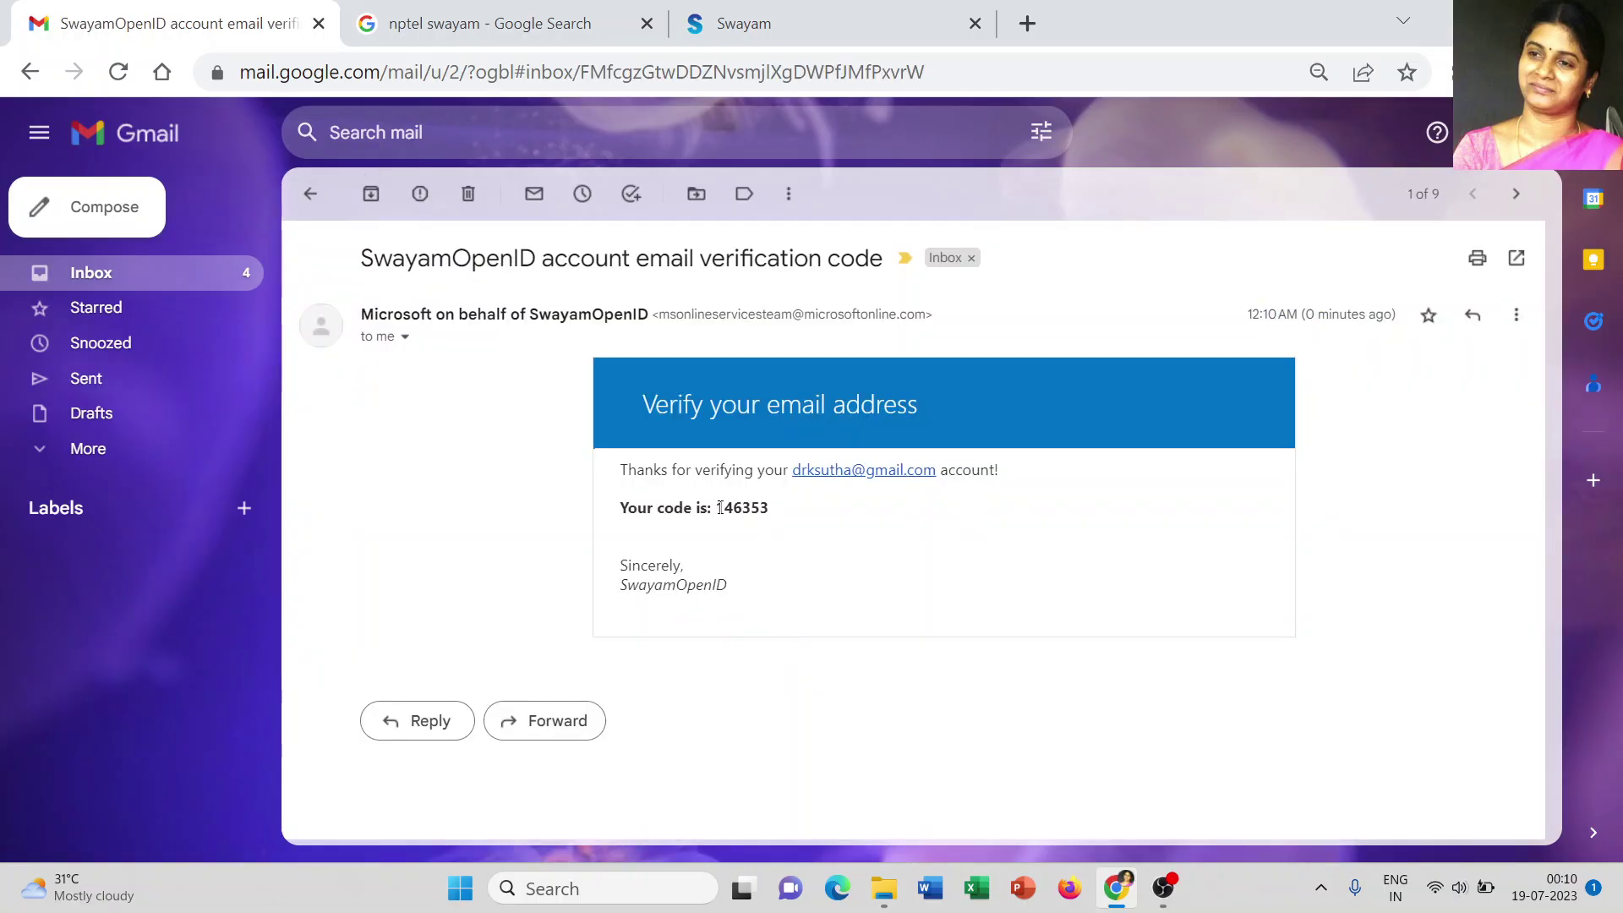
drag(720, 508, 784, 515)
key(ctrl+c)
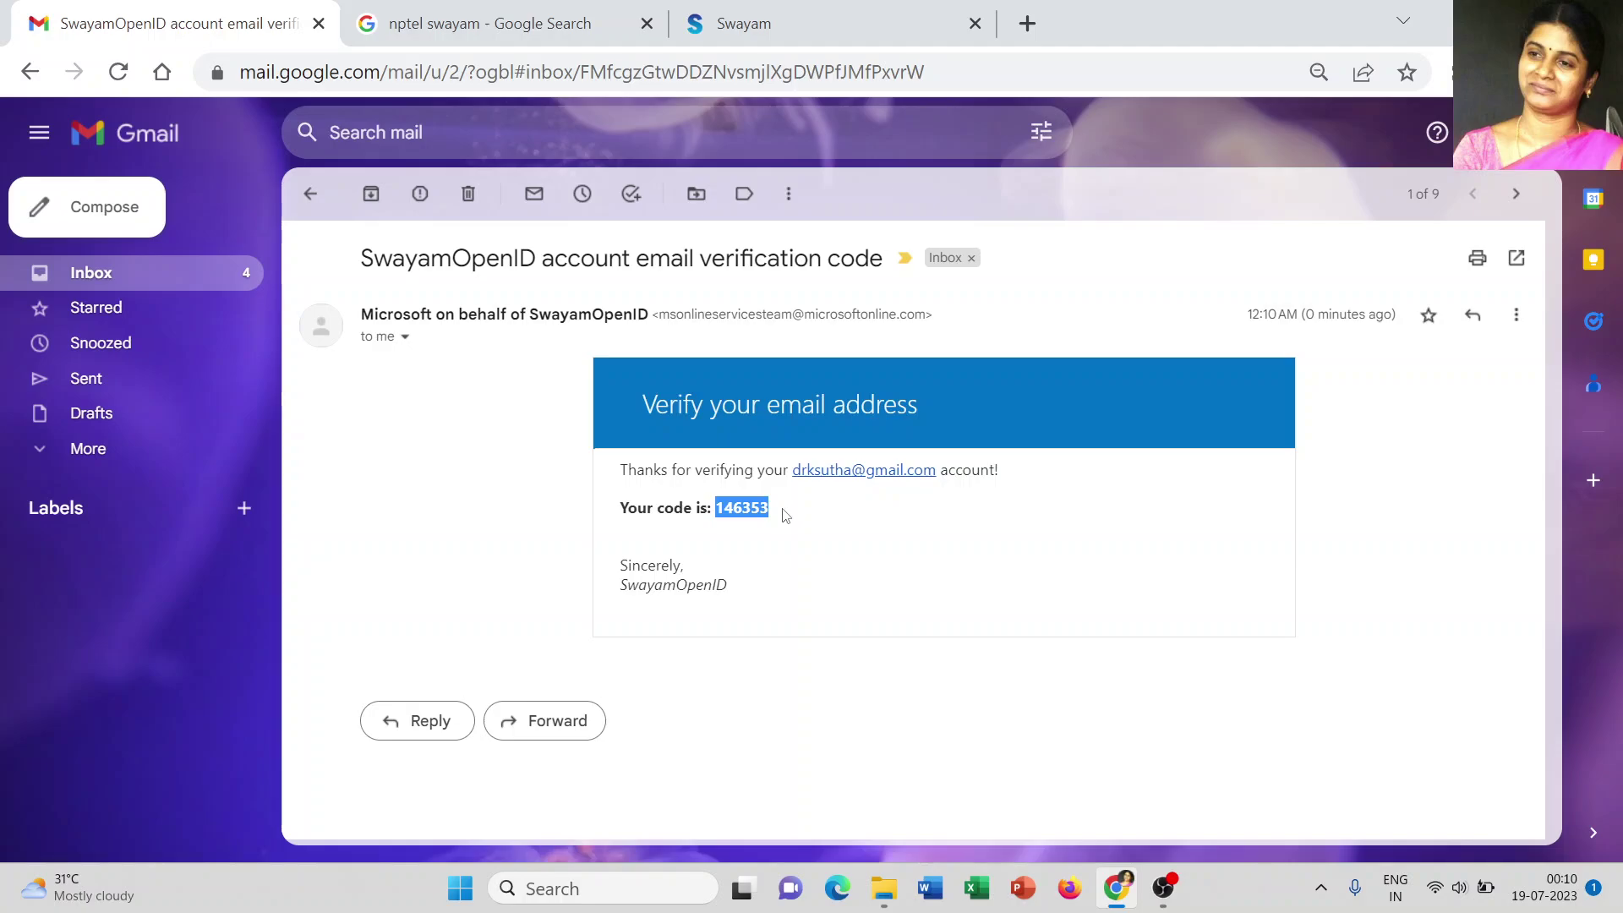
click(815, 23)
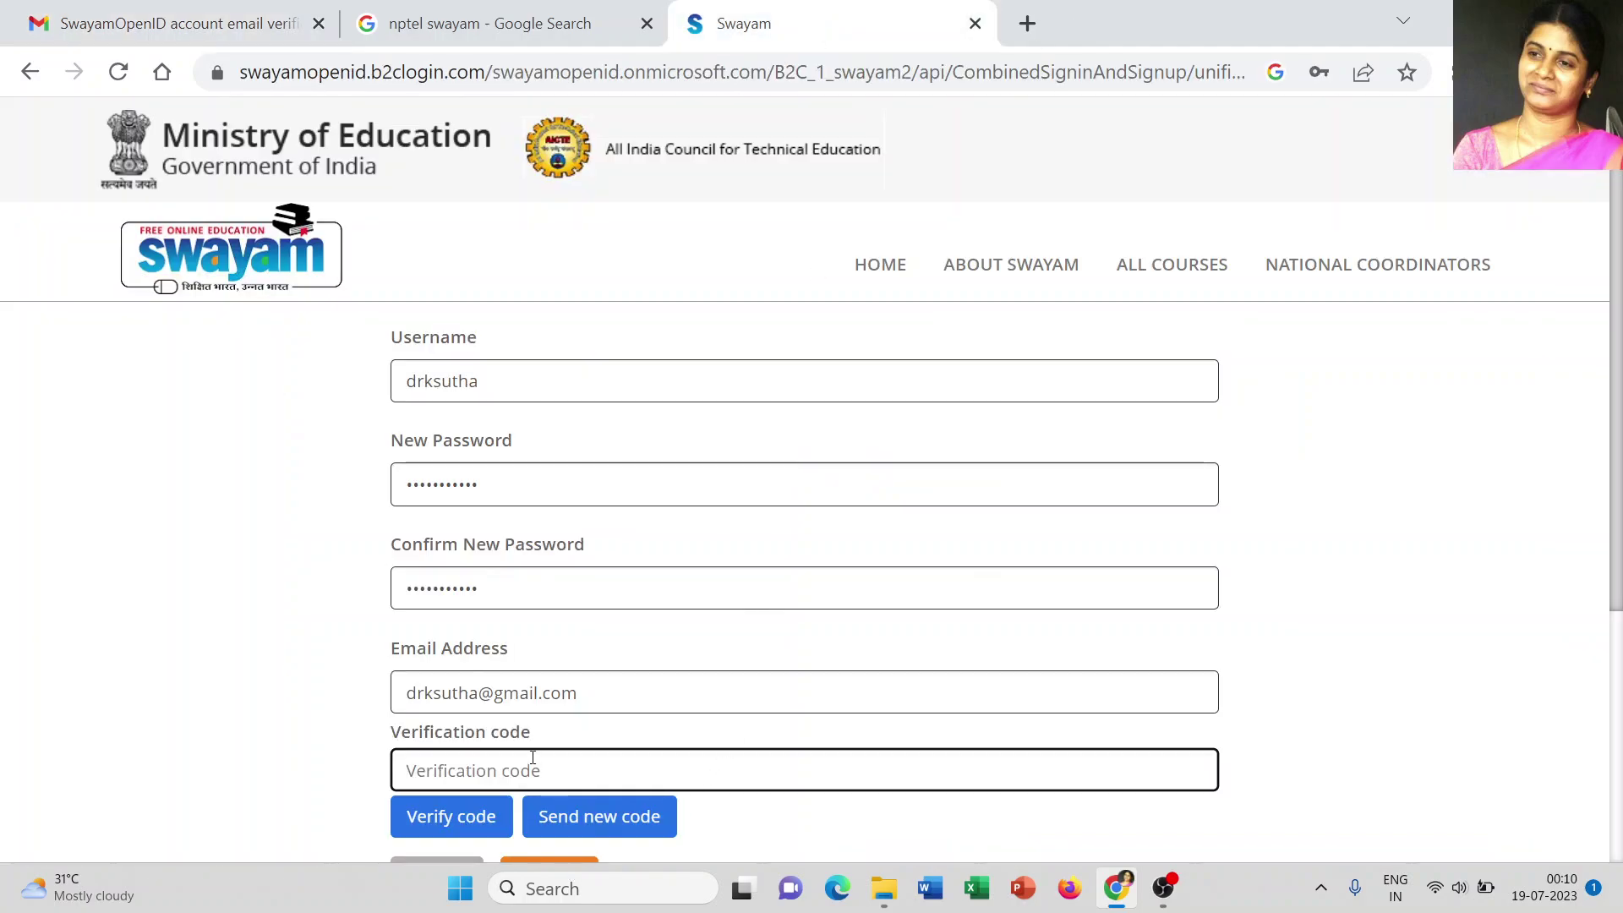
Paste the copied code, verify the e-mail, and click CREATE to submit the account
key(ctrl+v)
scroll(912, 732, down, 3)
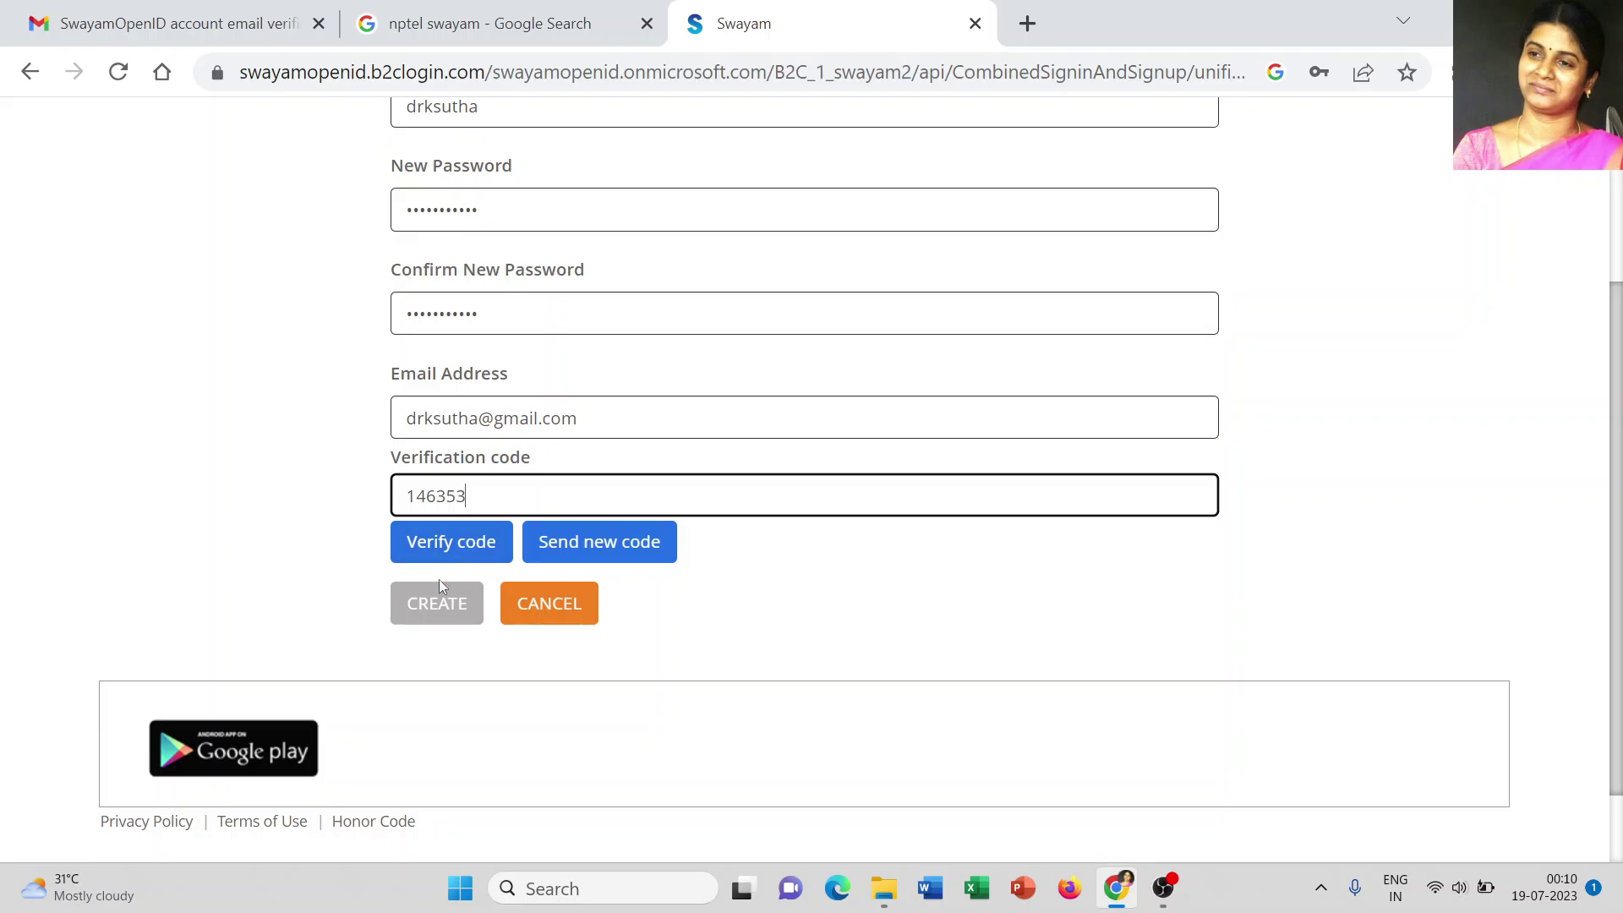
click(433, 544)
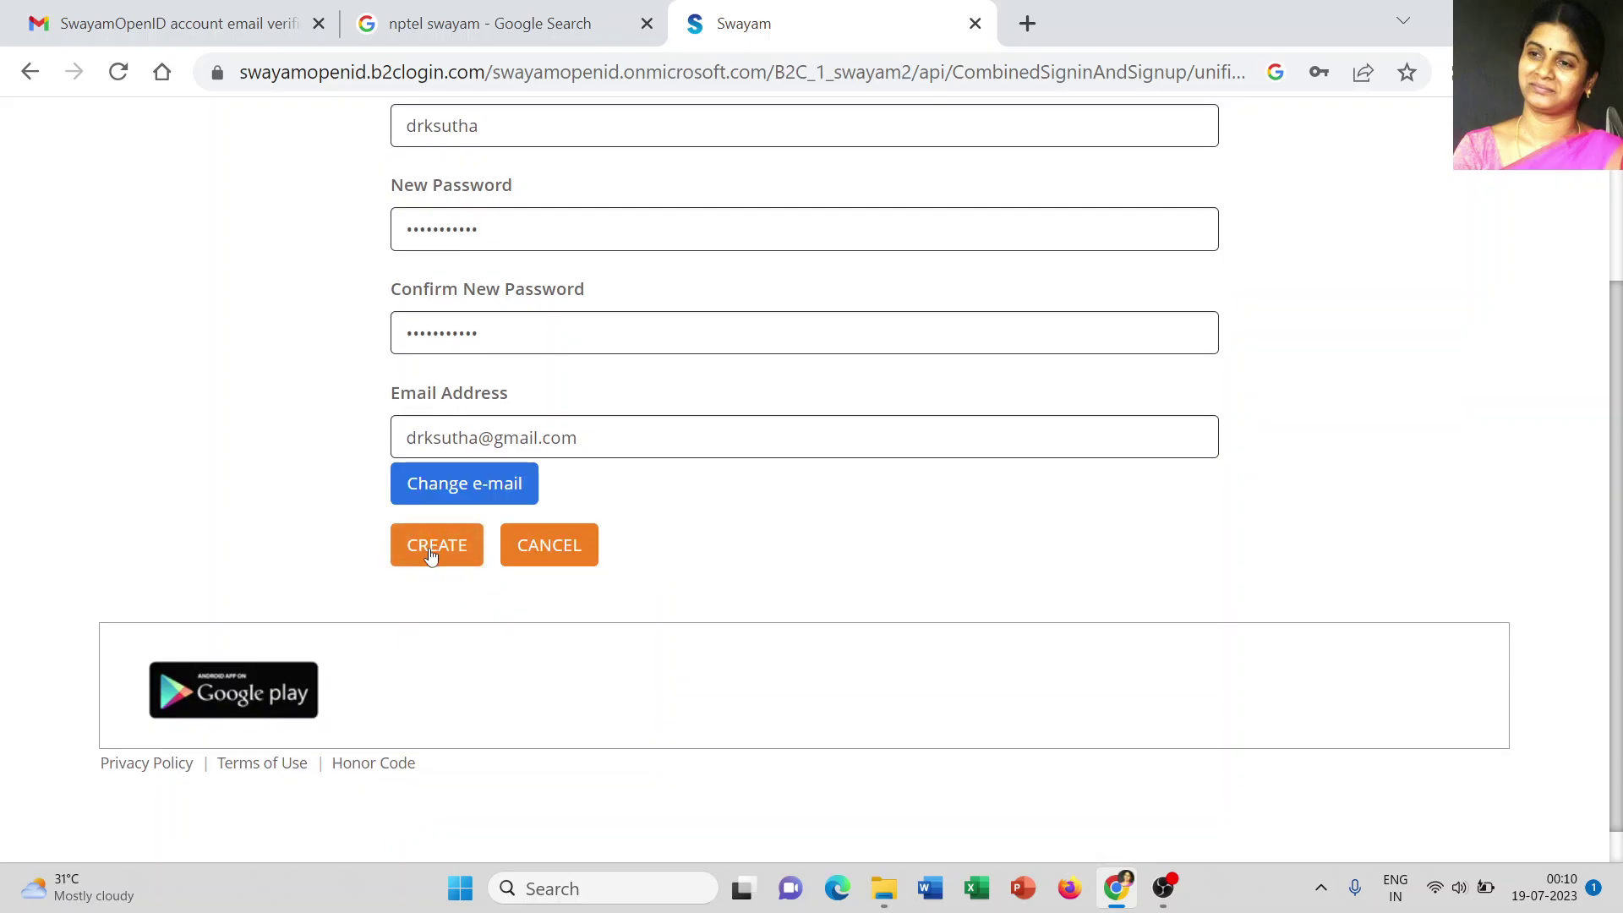
click(431, 555)
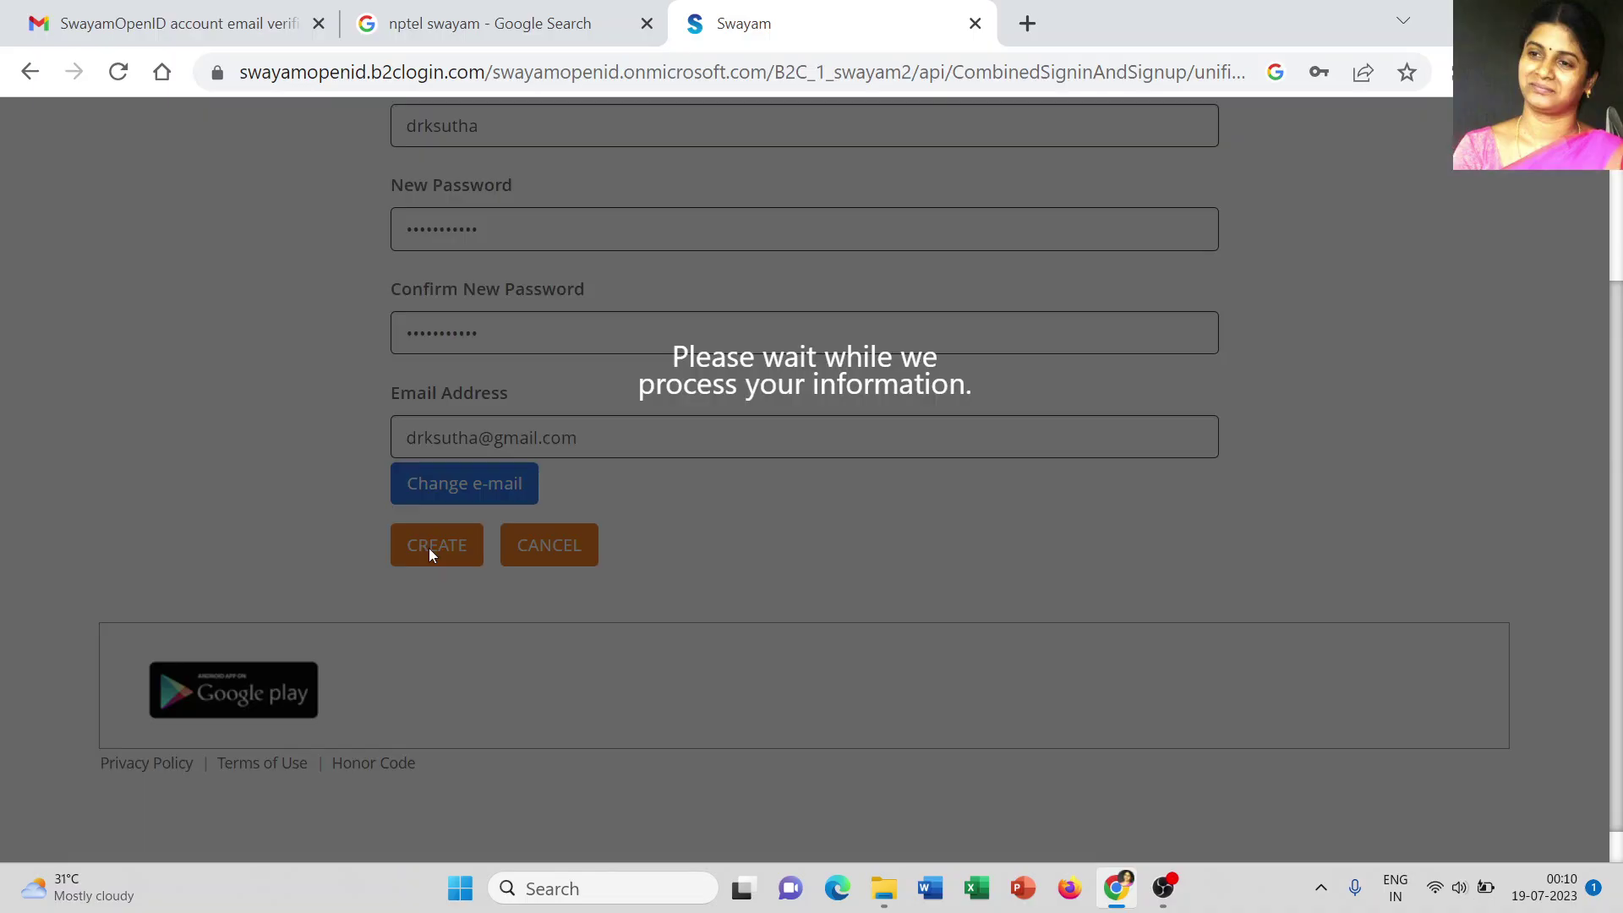
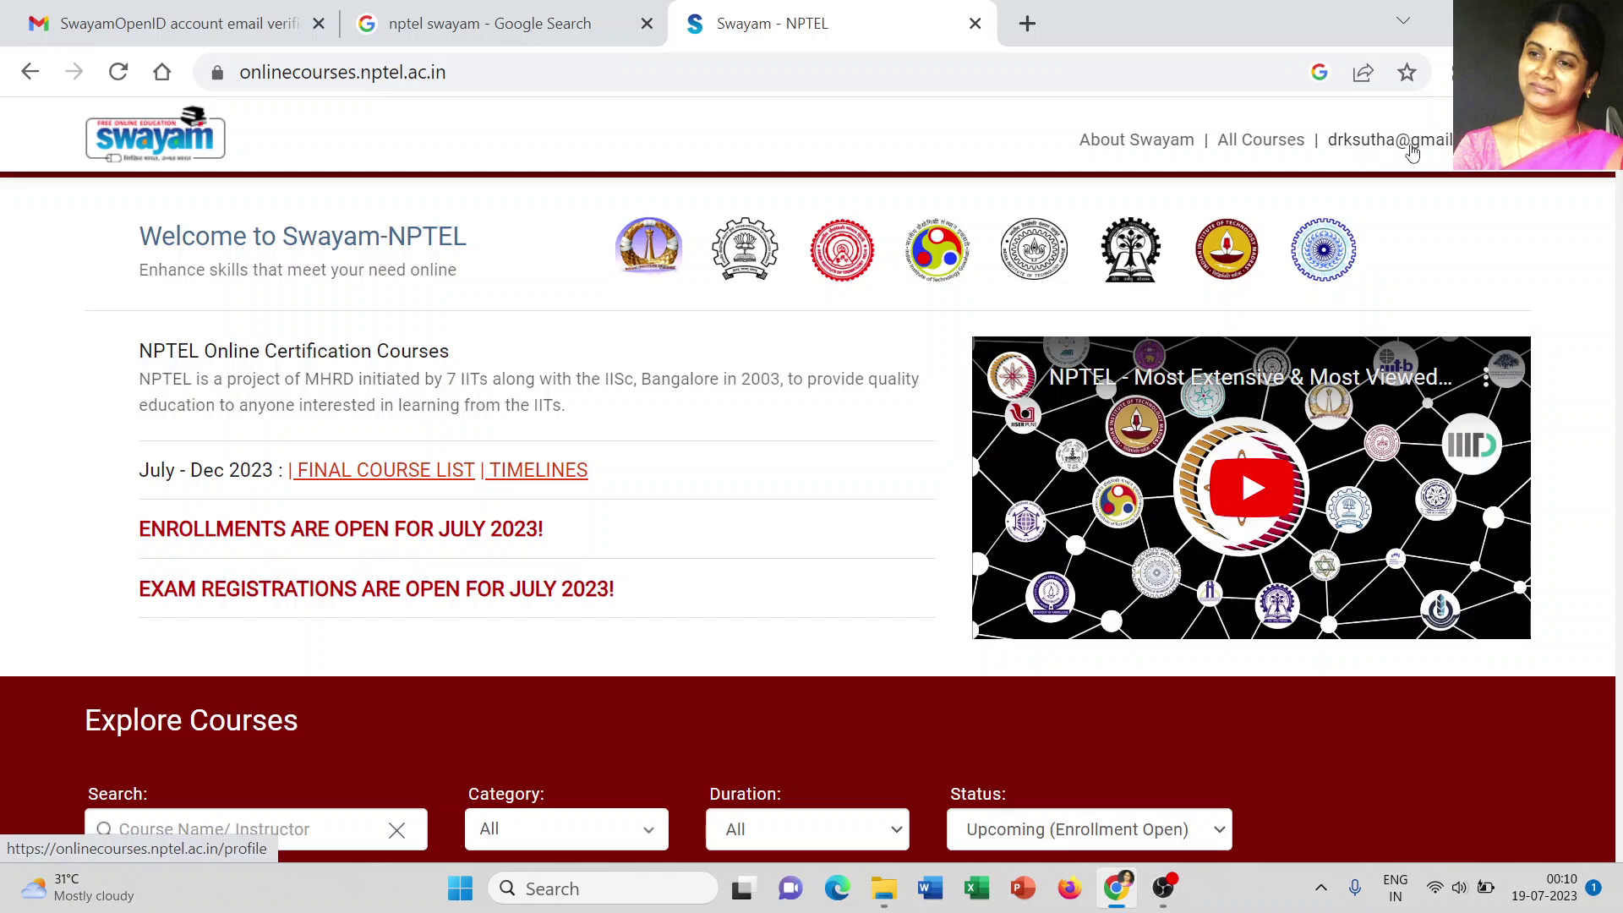
Search all courses for 'google cloud' and join Google Cloud Computing Foundations
click(1417, 149)
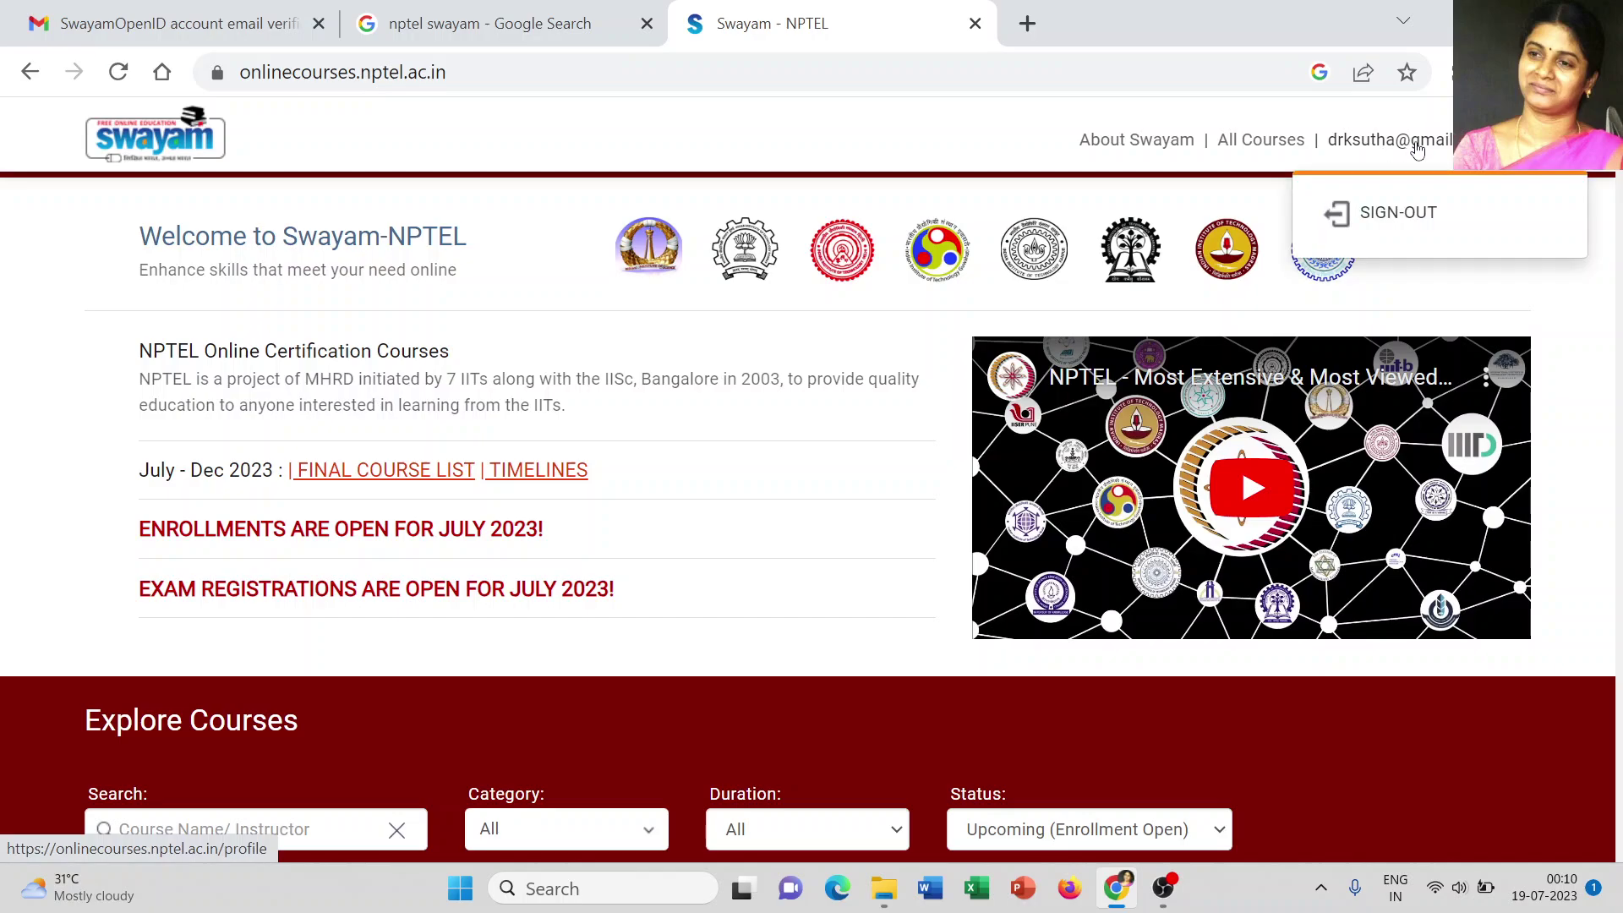
click(1254, 146)
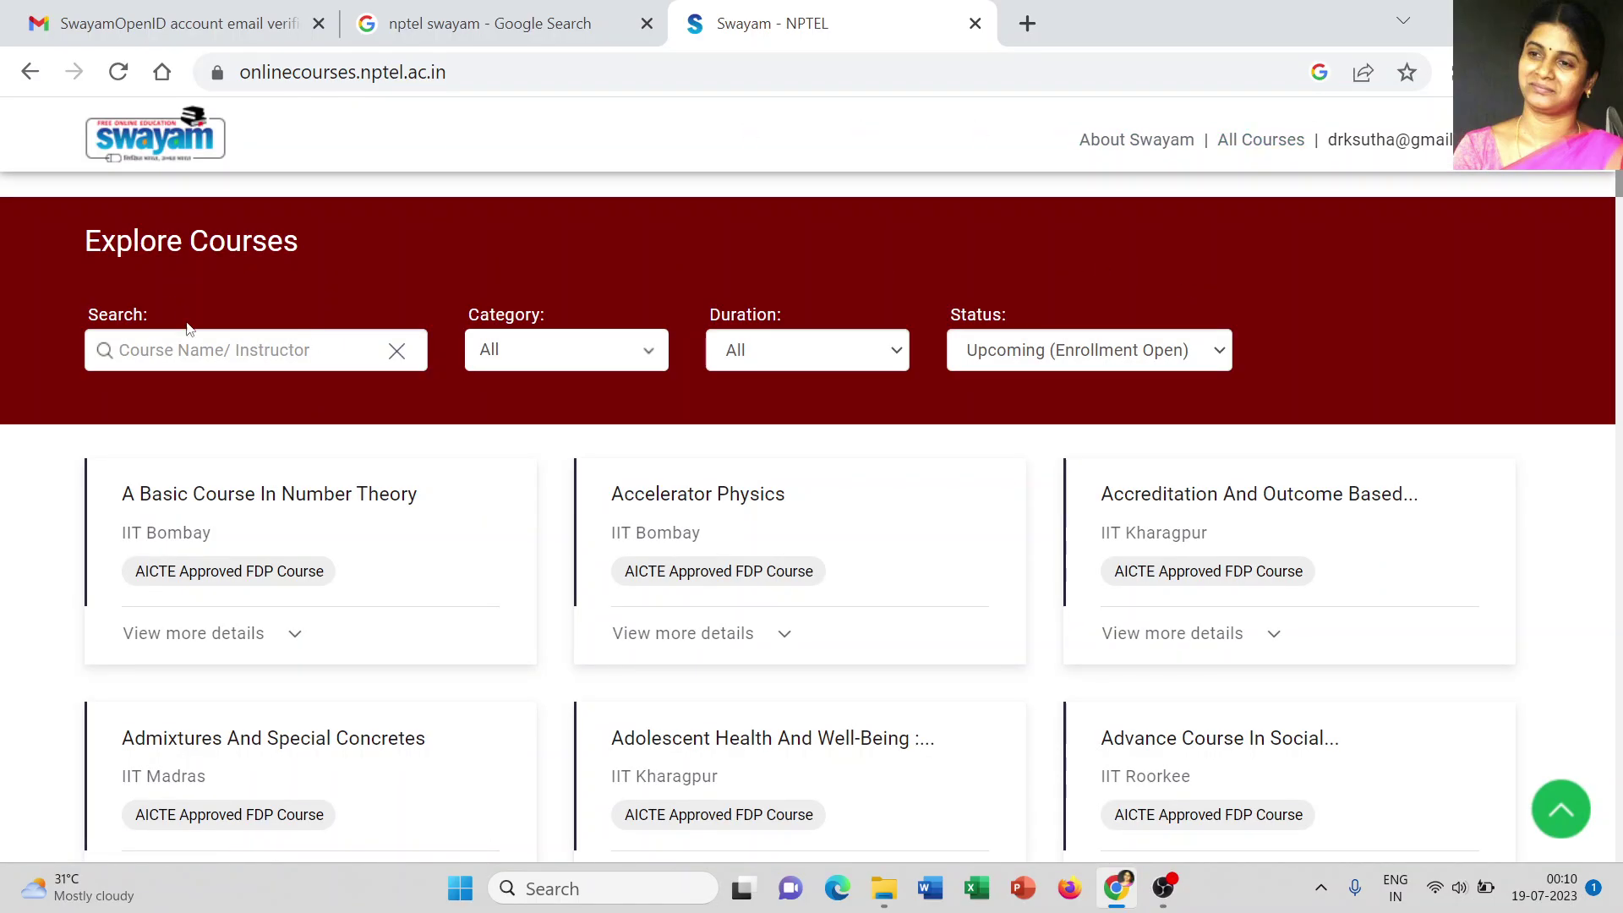
click(217, 354)
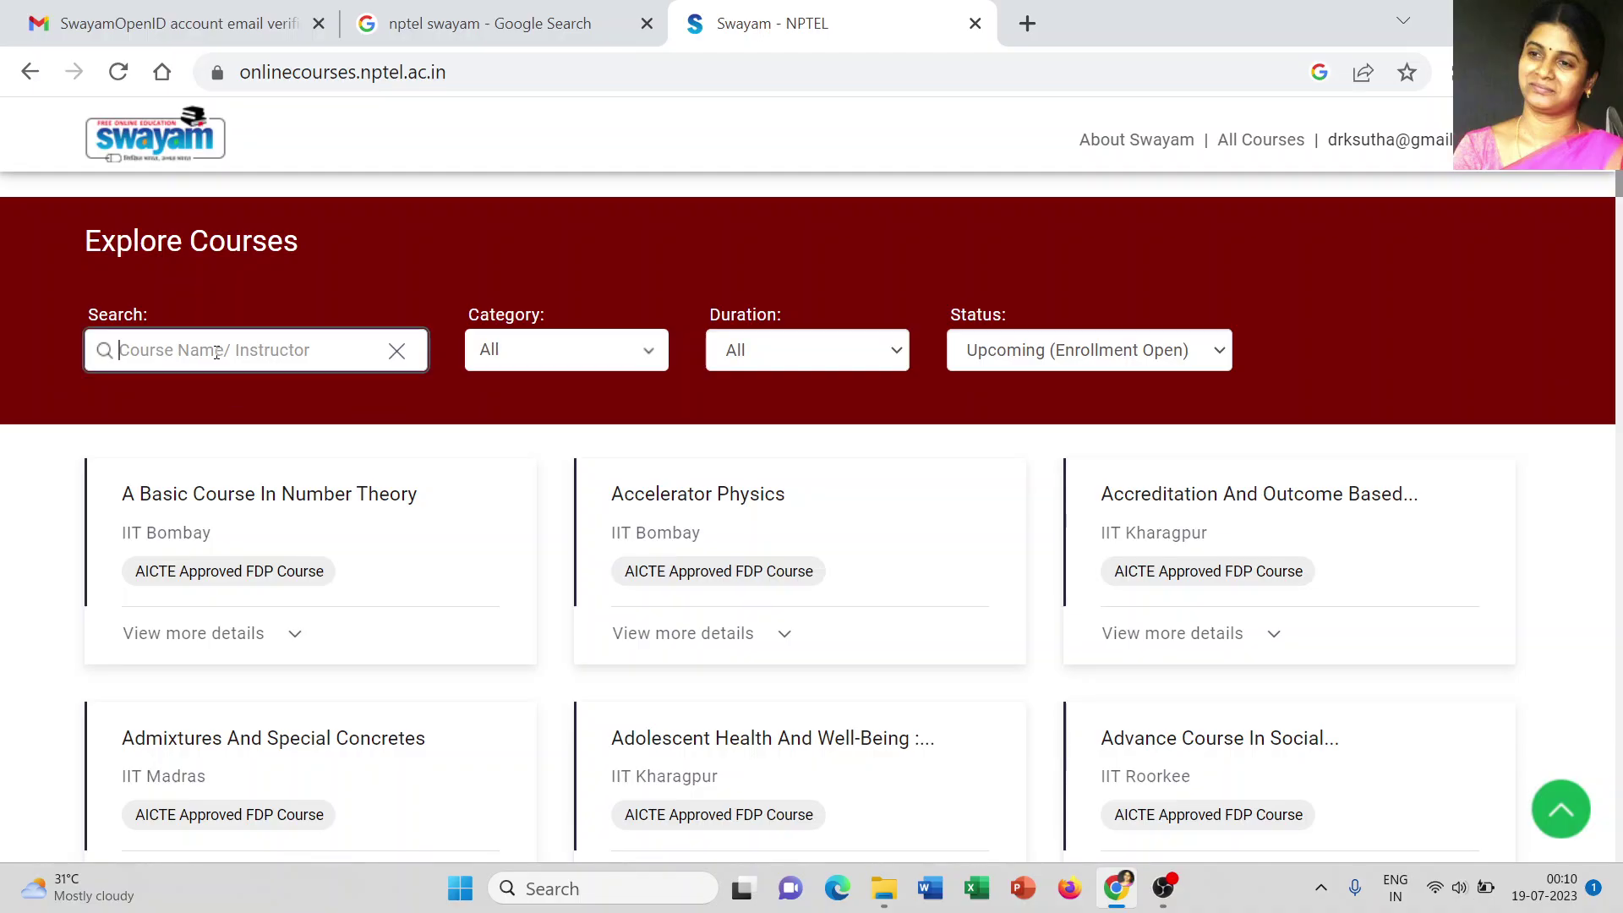
text(g)
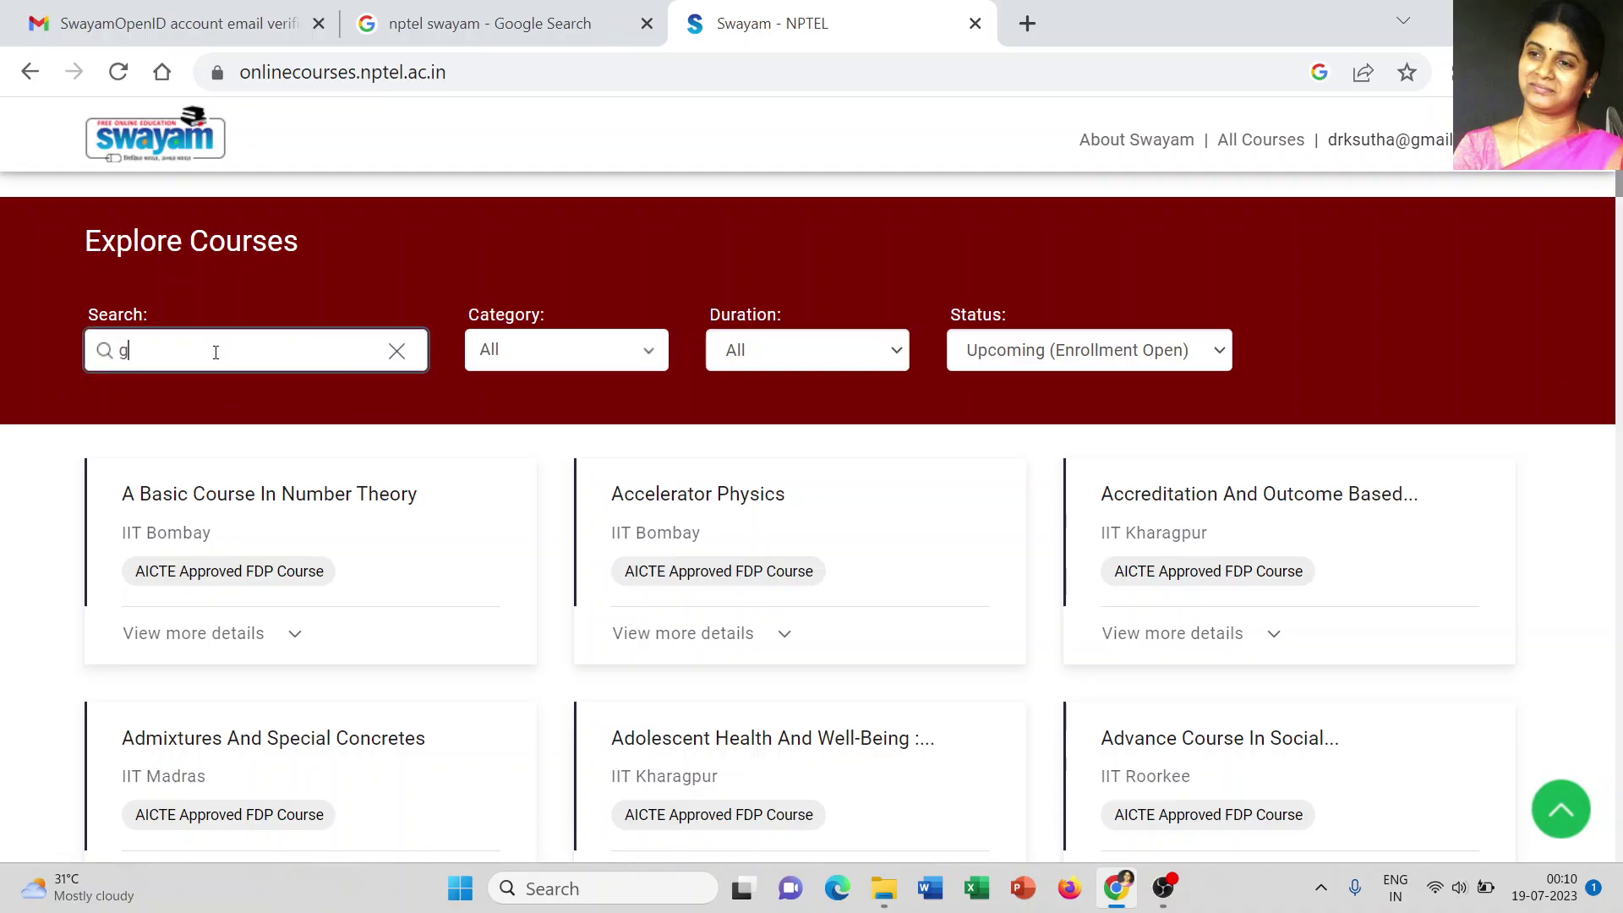
text(oogle cloud)
key(Return)
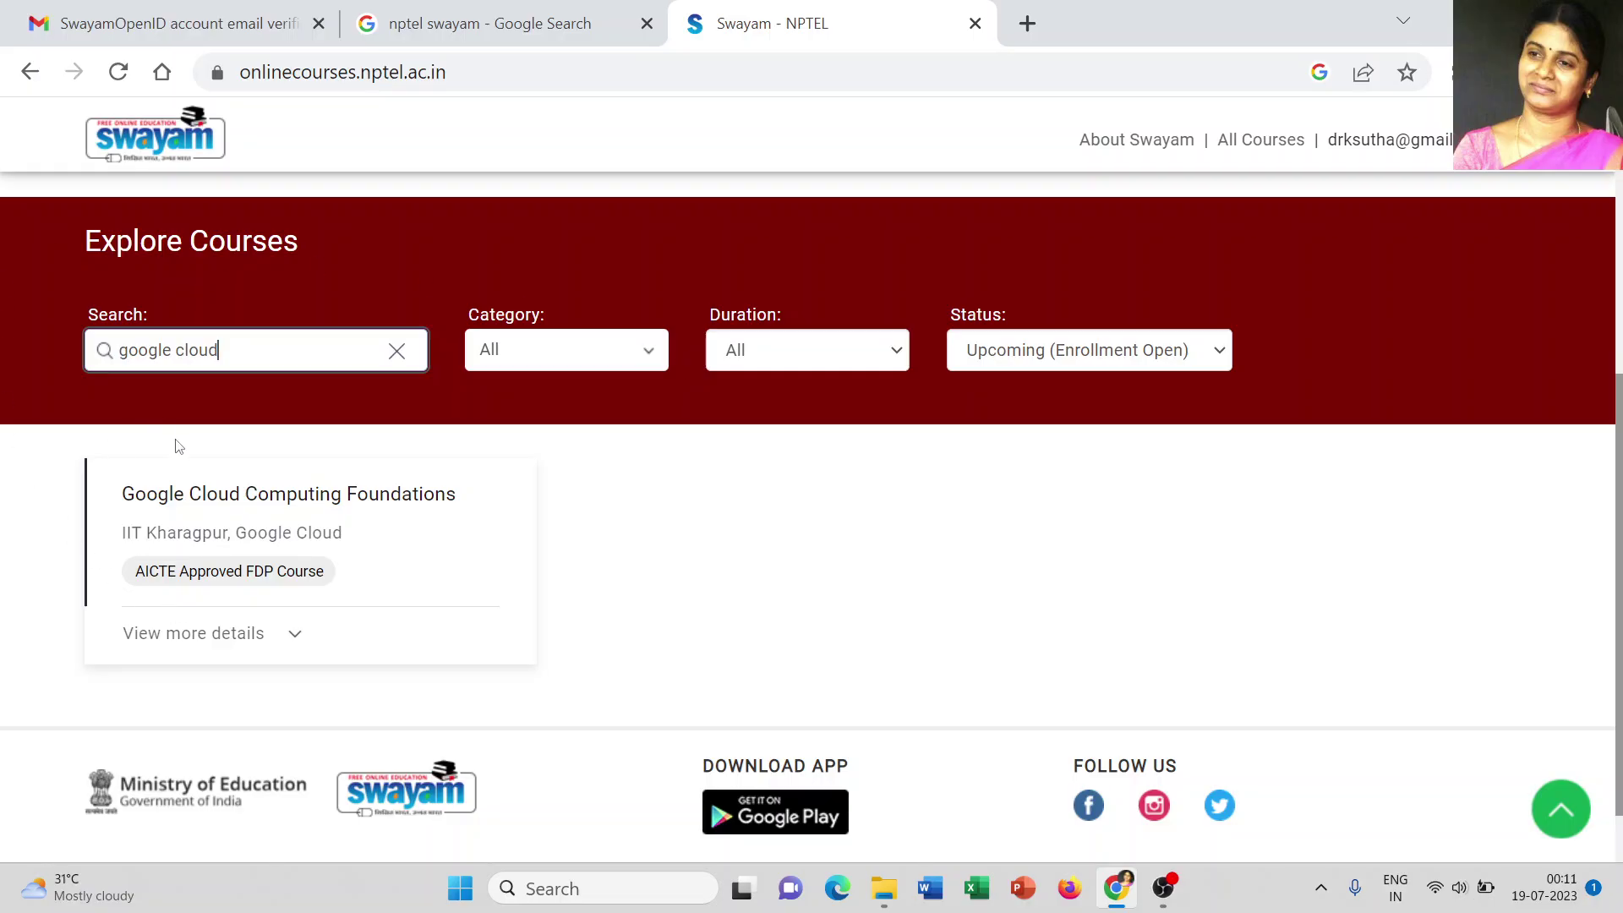
click(295, 509)
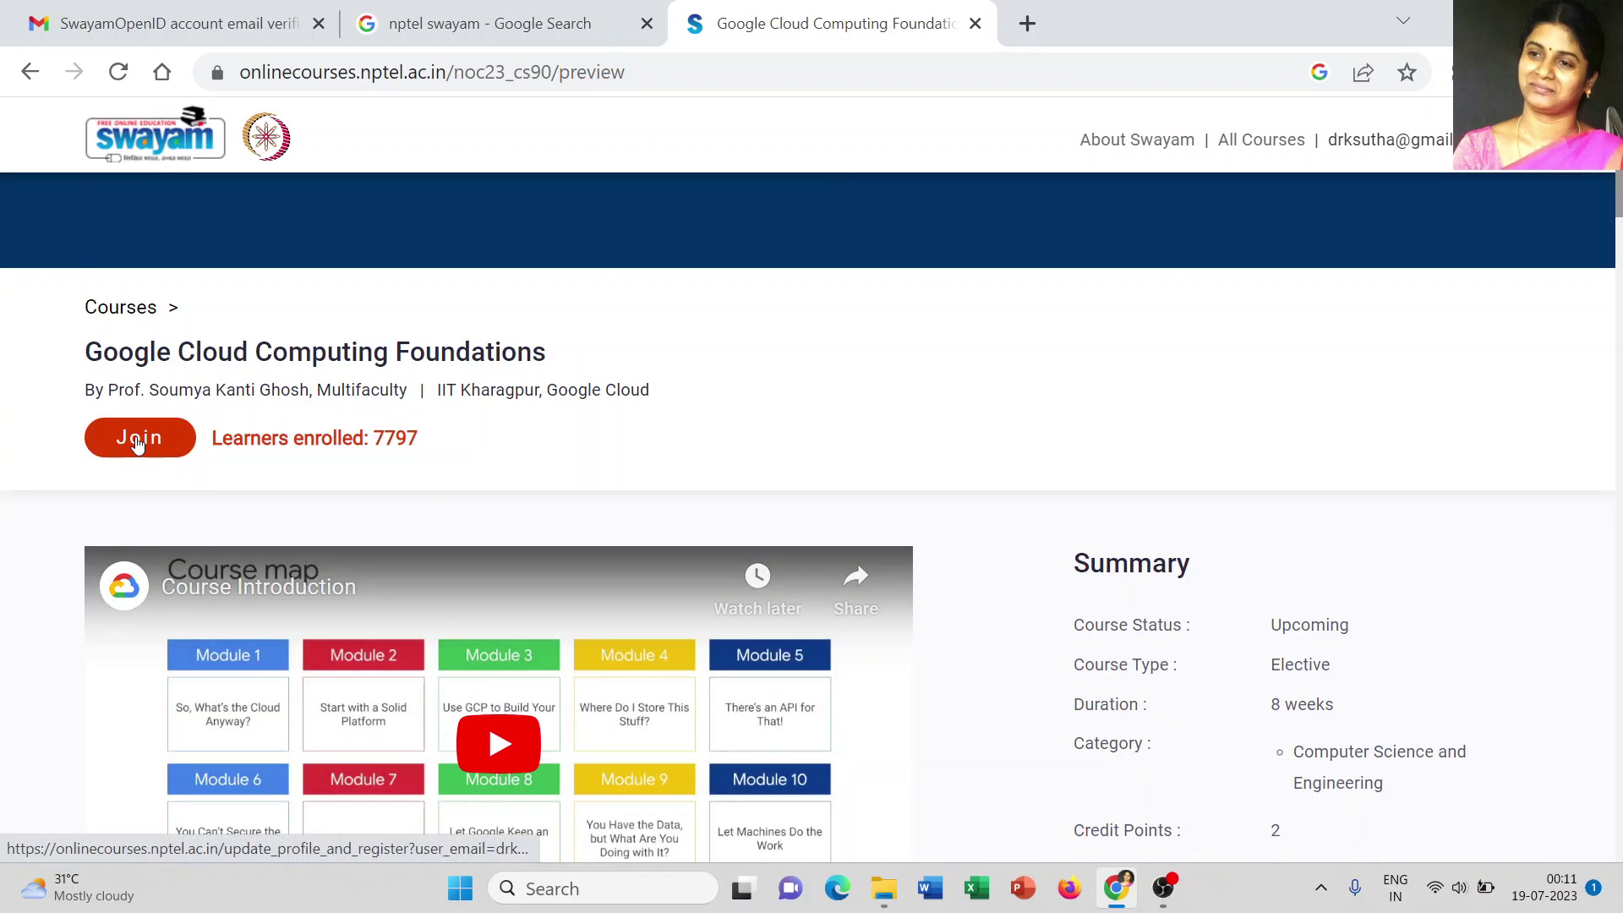
click(137, 441)
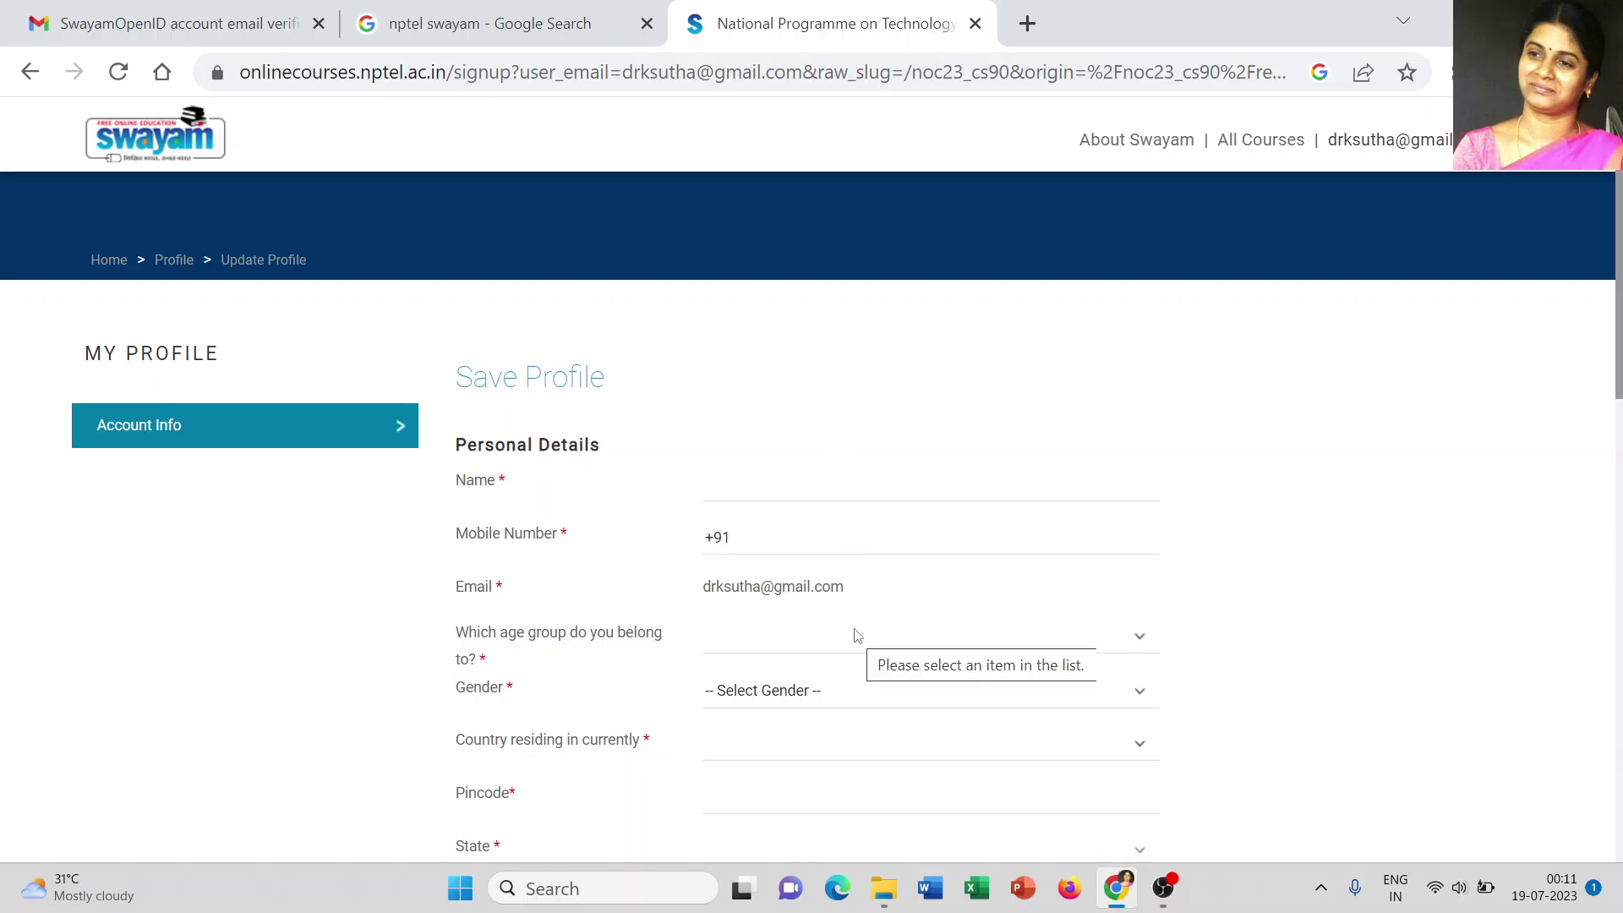
Enter the learner's full name and mobile number in the profile form
click(753, 486)
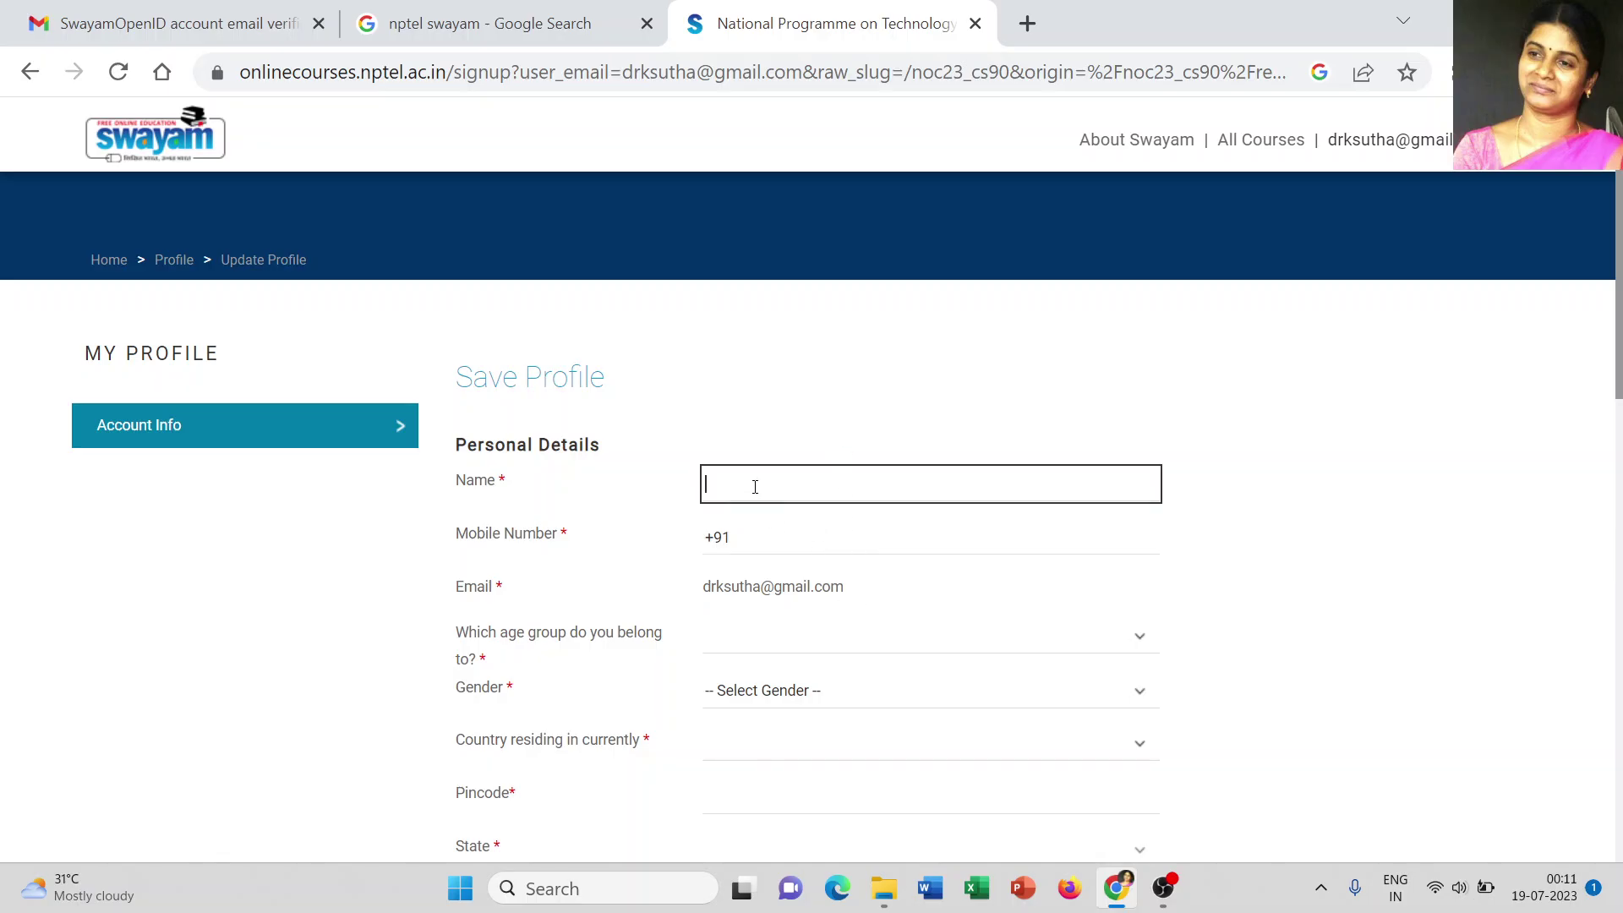
text(Dr.K.)
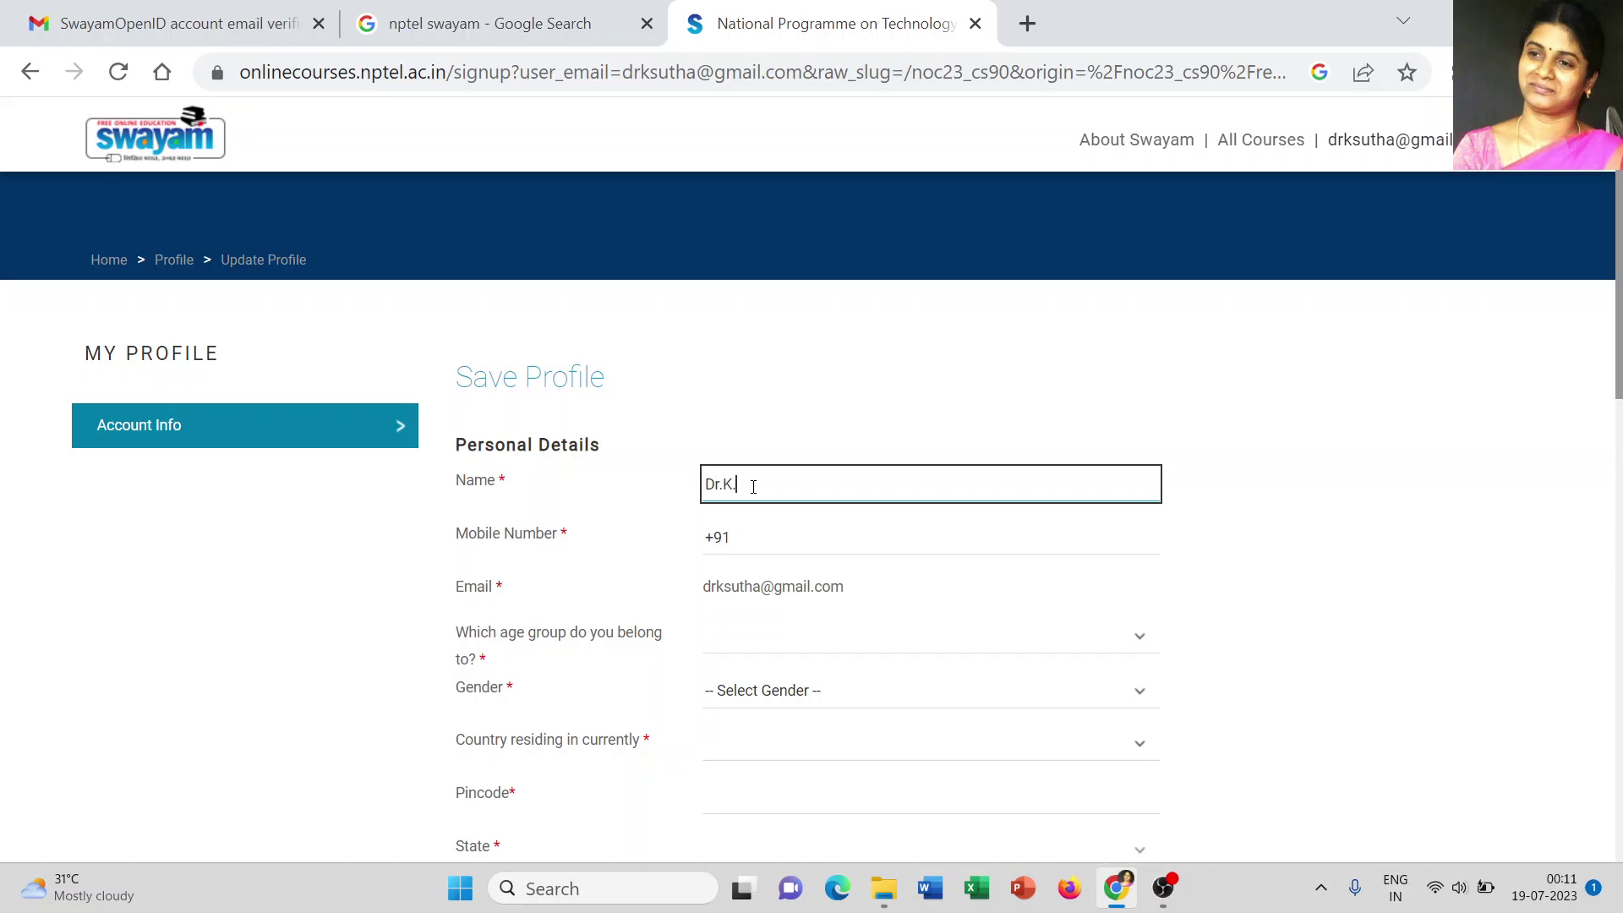
text(Sutha)
click(782, 544)
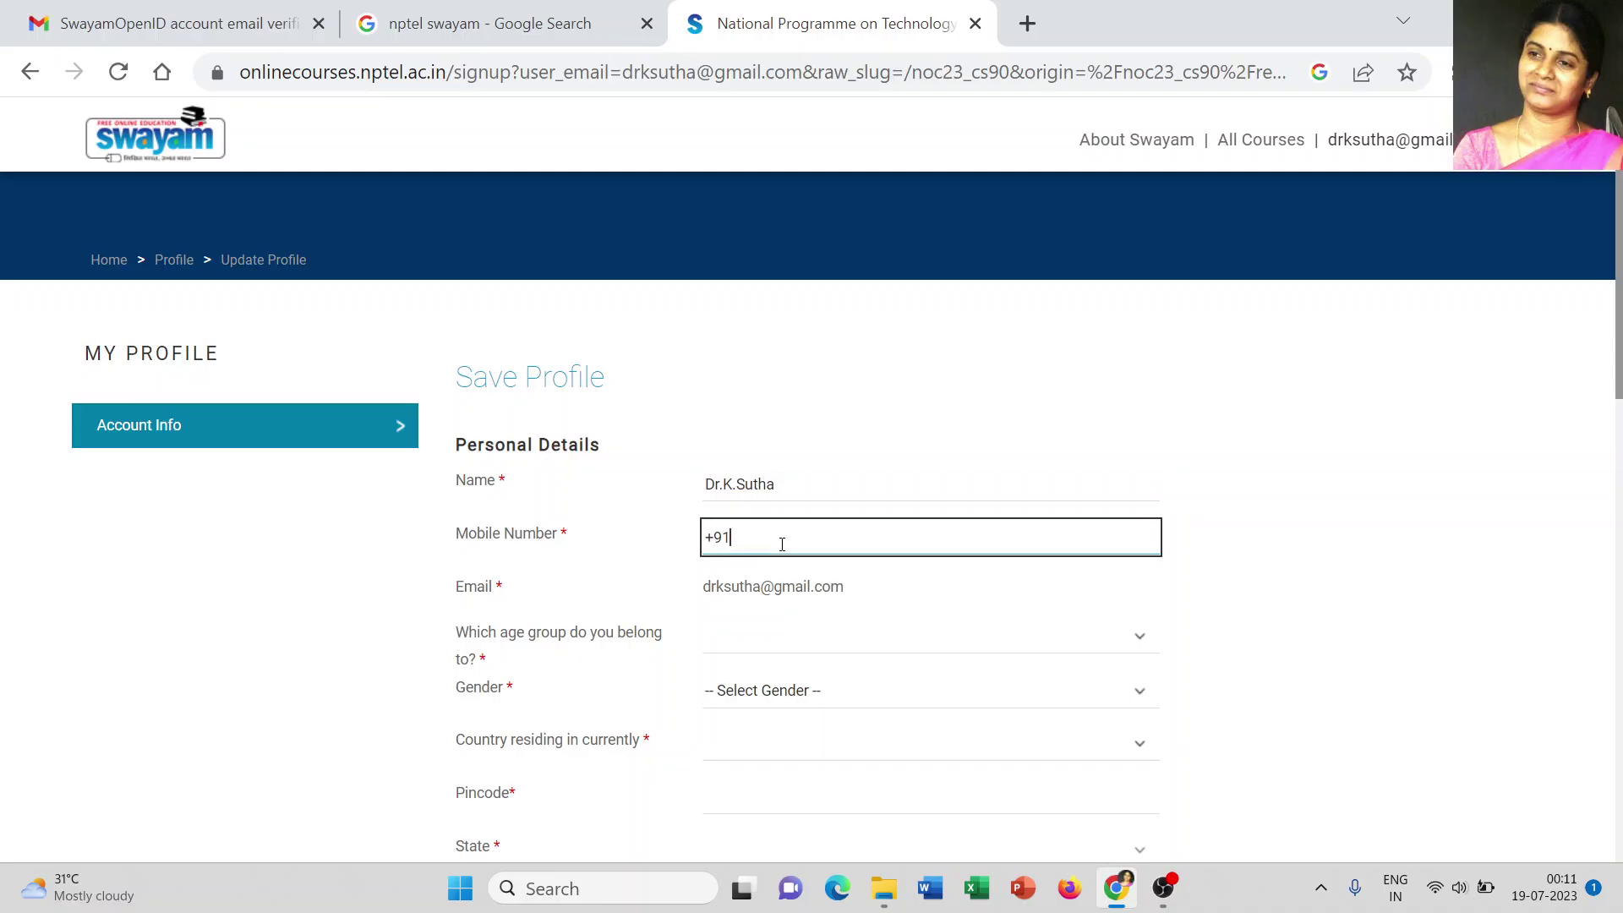
Set age group 30-40, gender Female and country India
click(822, 642)
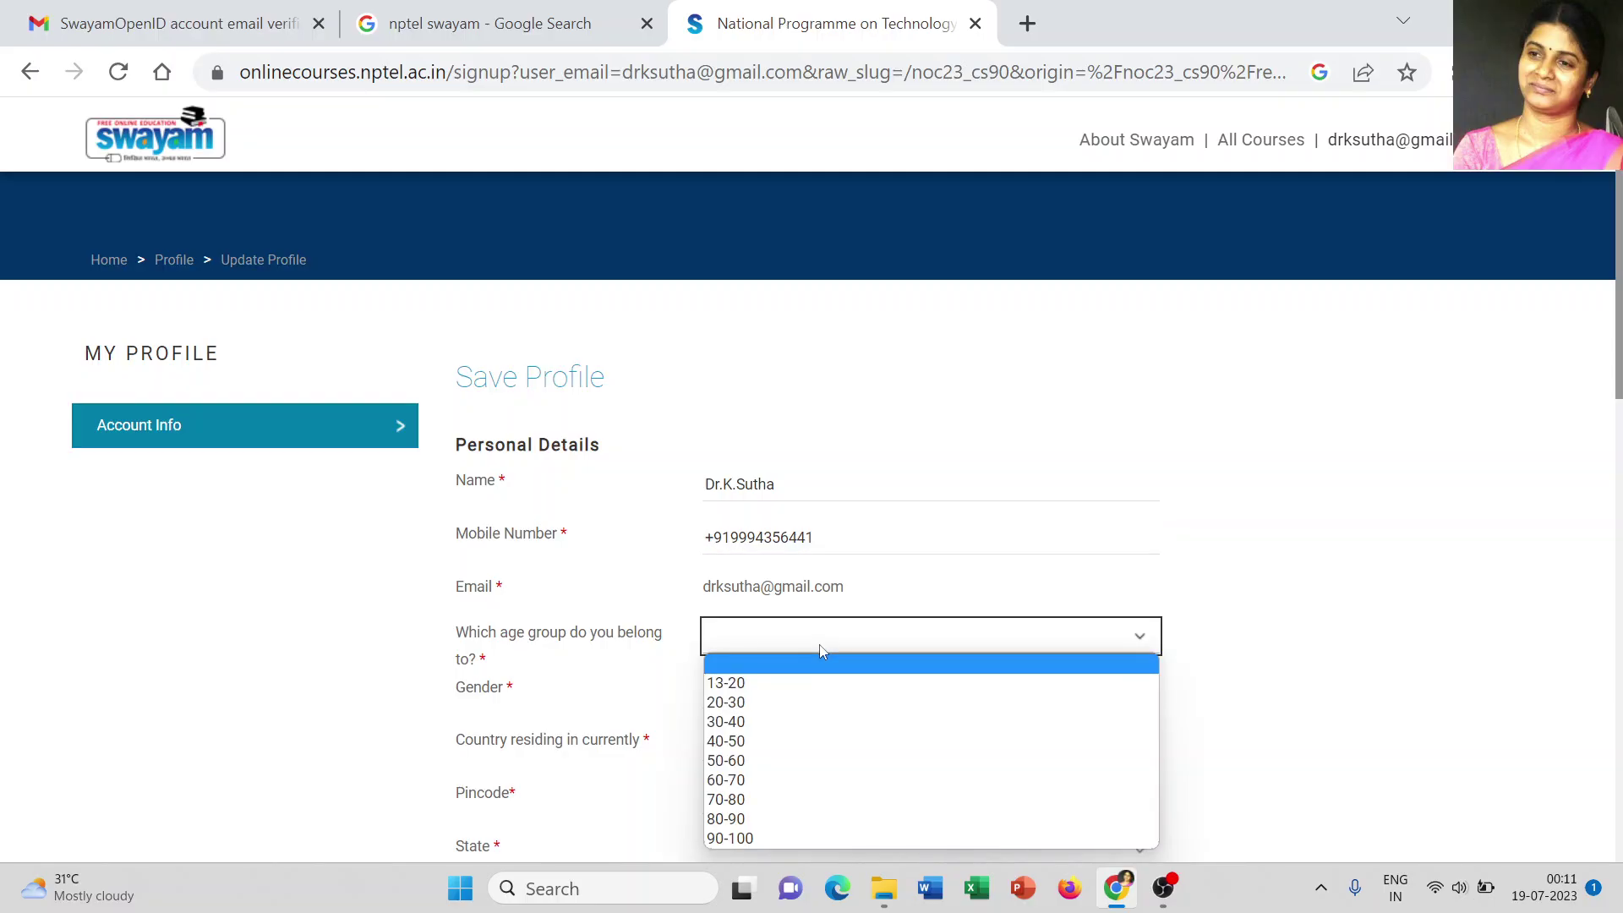
click(809, 723)
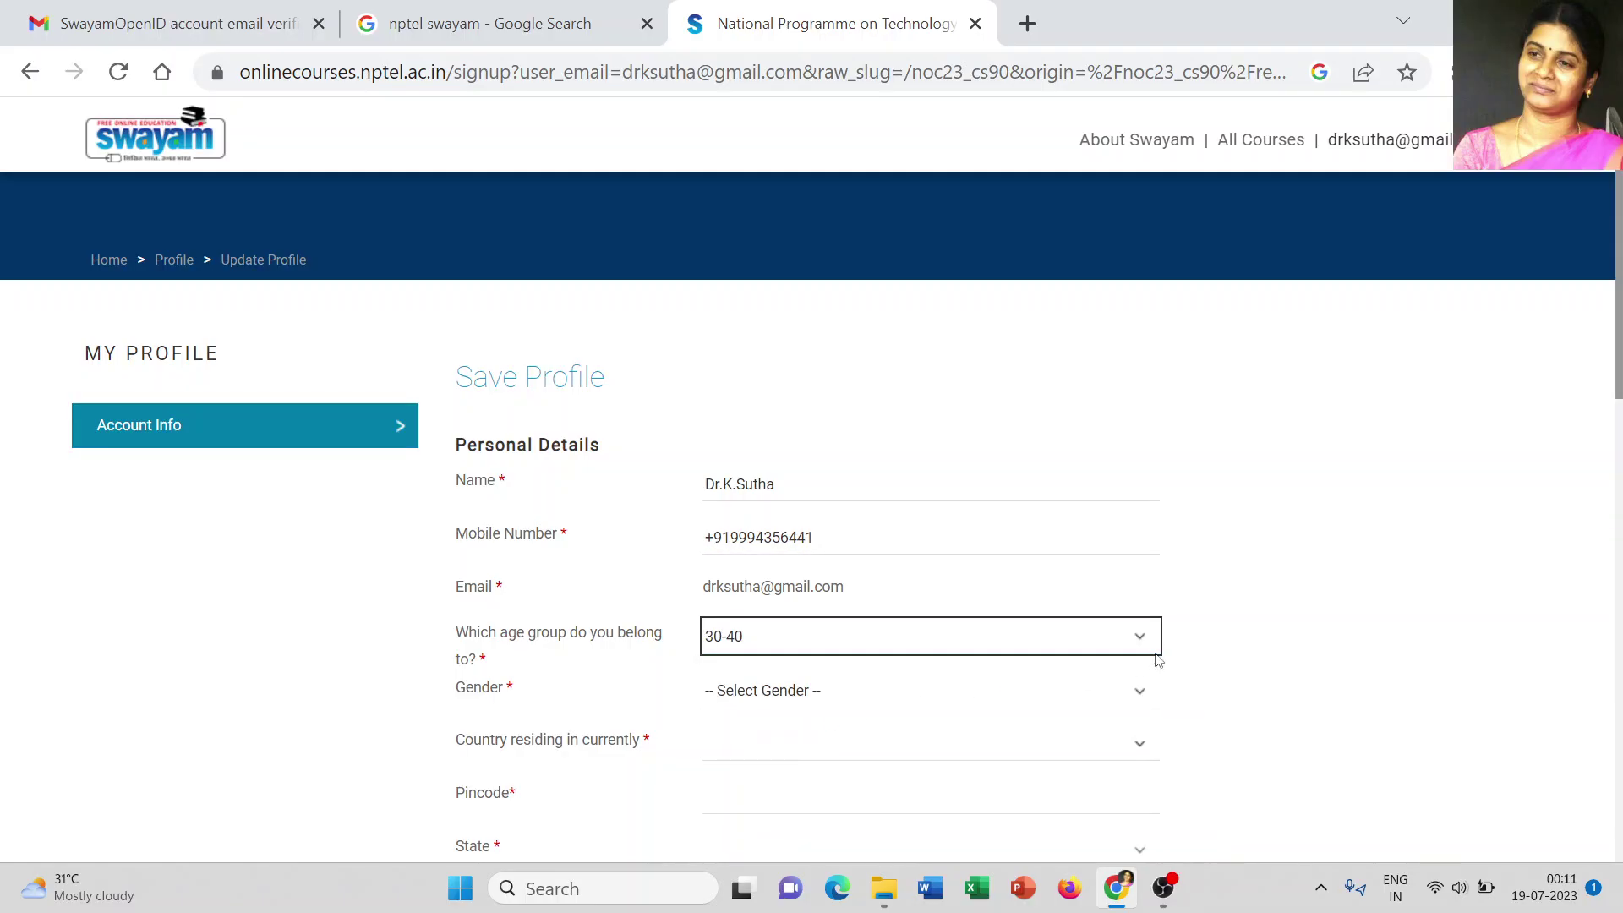
scroll(809, 731, down, 3)
click(849, 420)
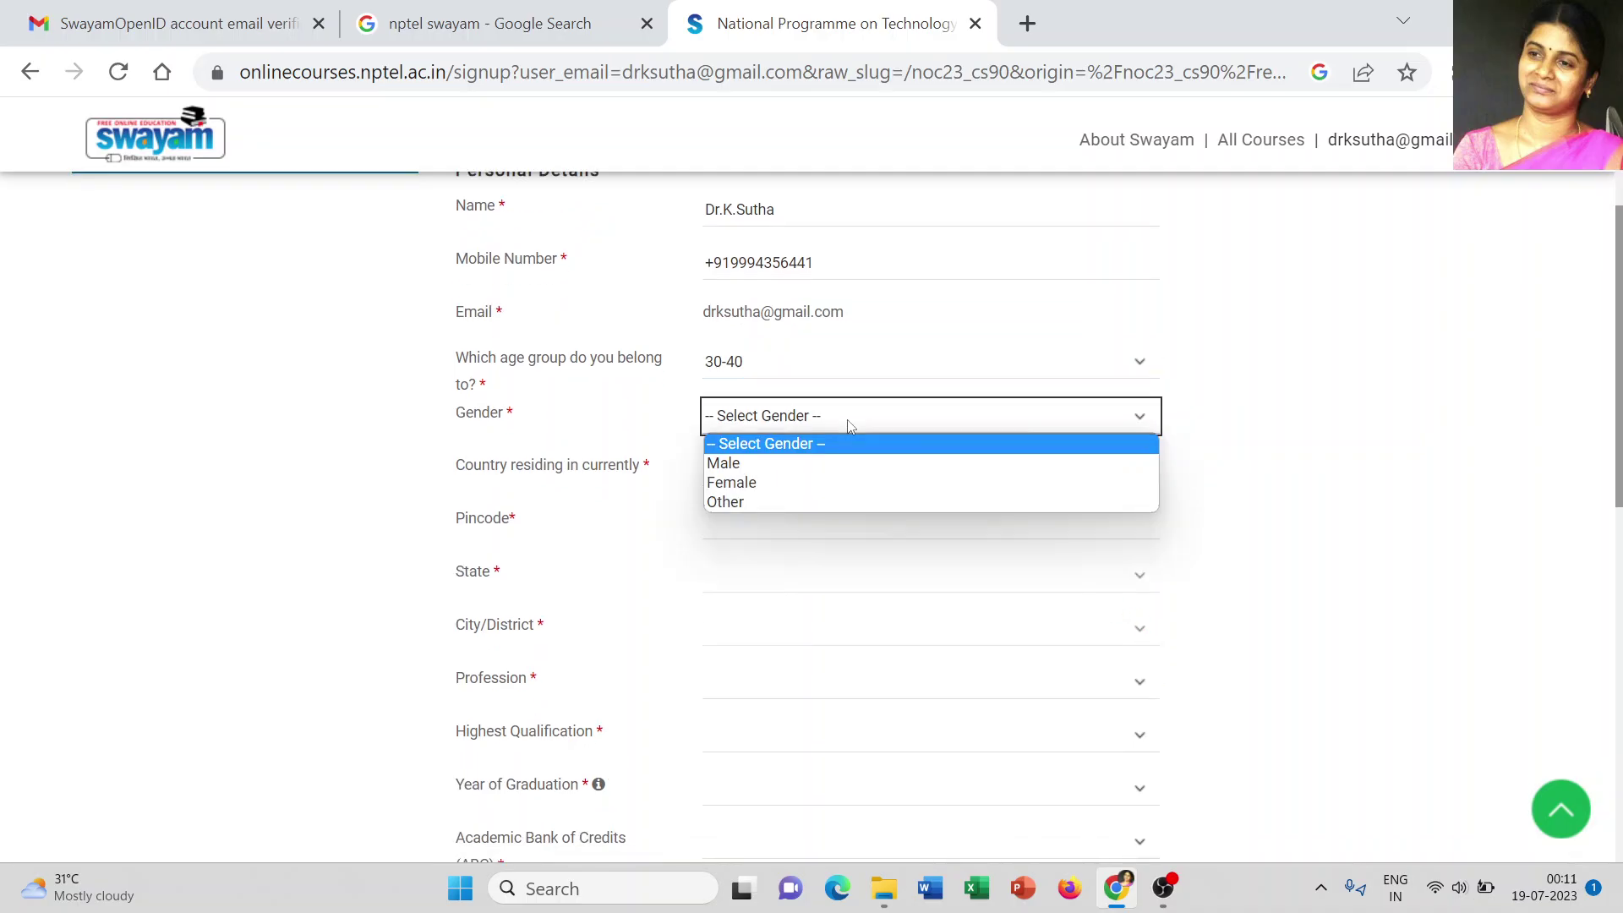
click(834, 483)
click(825, 469)
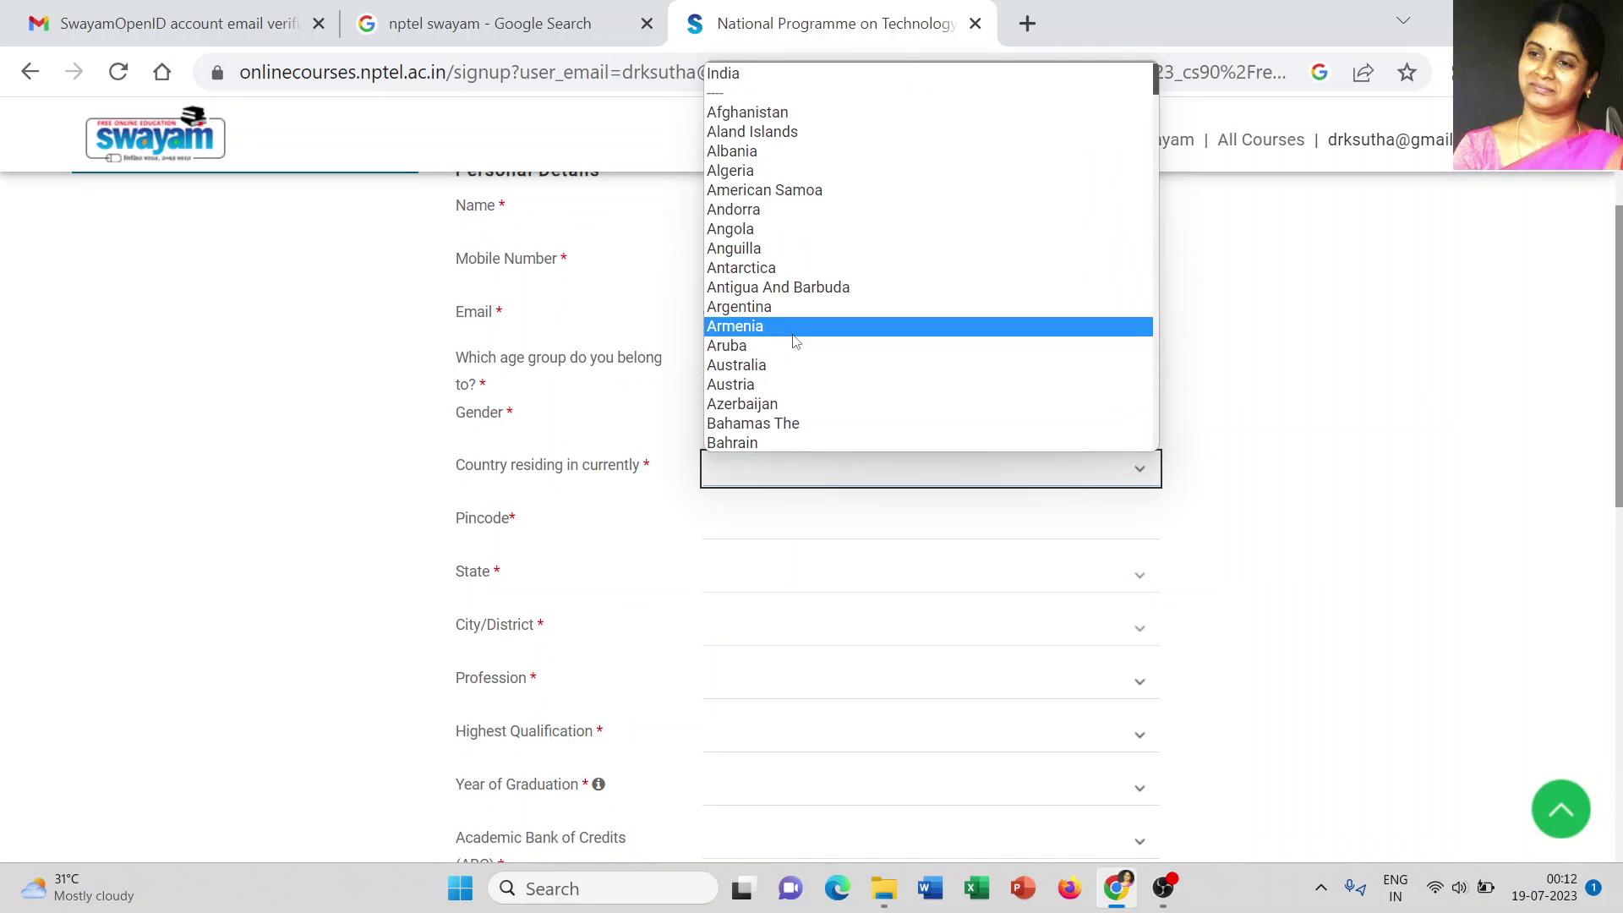
key(i)
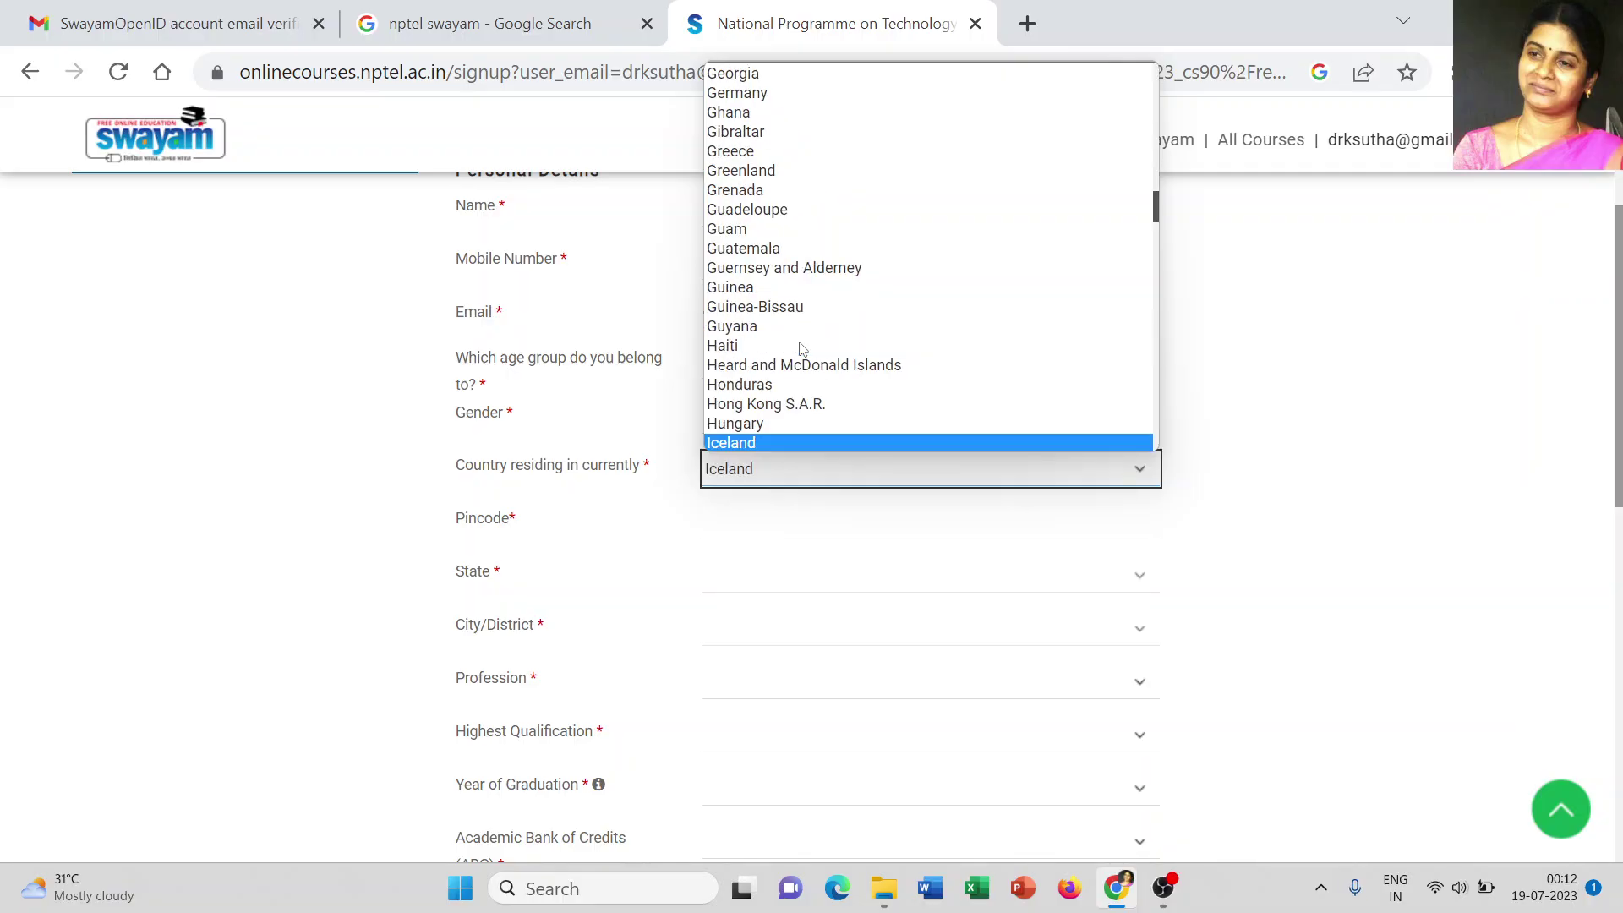
key(Down)
key(Down)
click(862, 444)
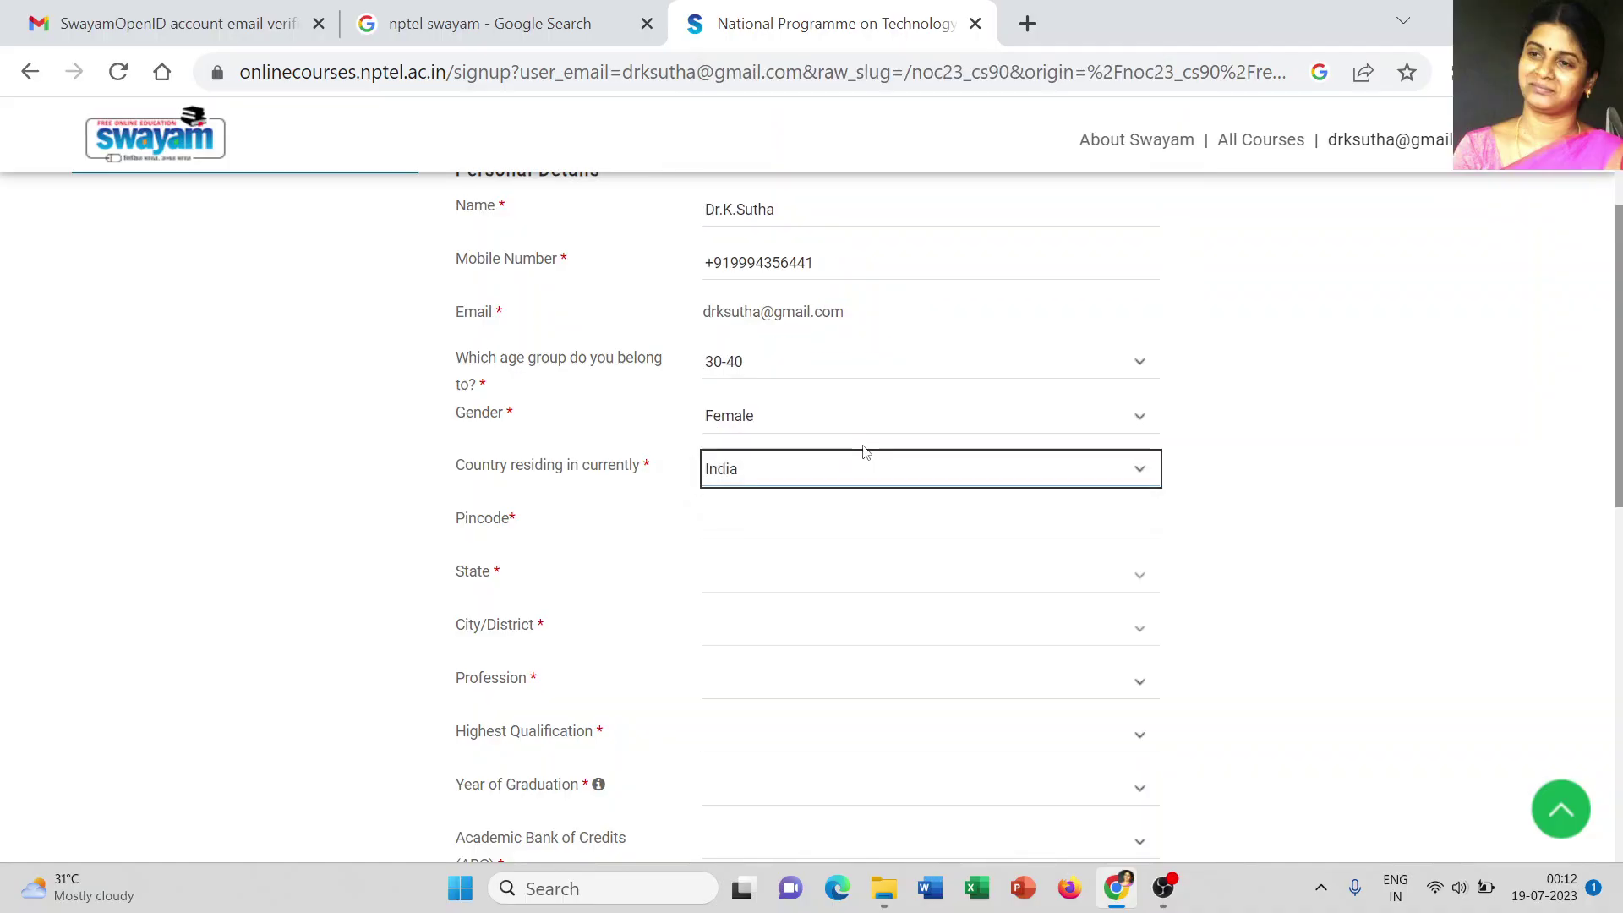
Enter pincode 600089 so state and city fill in automatically
click(731, 529)
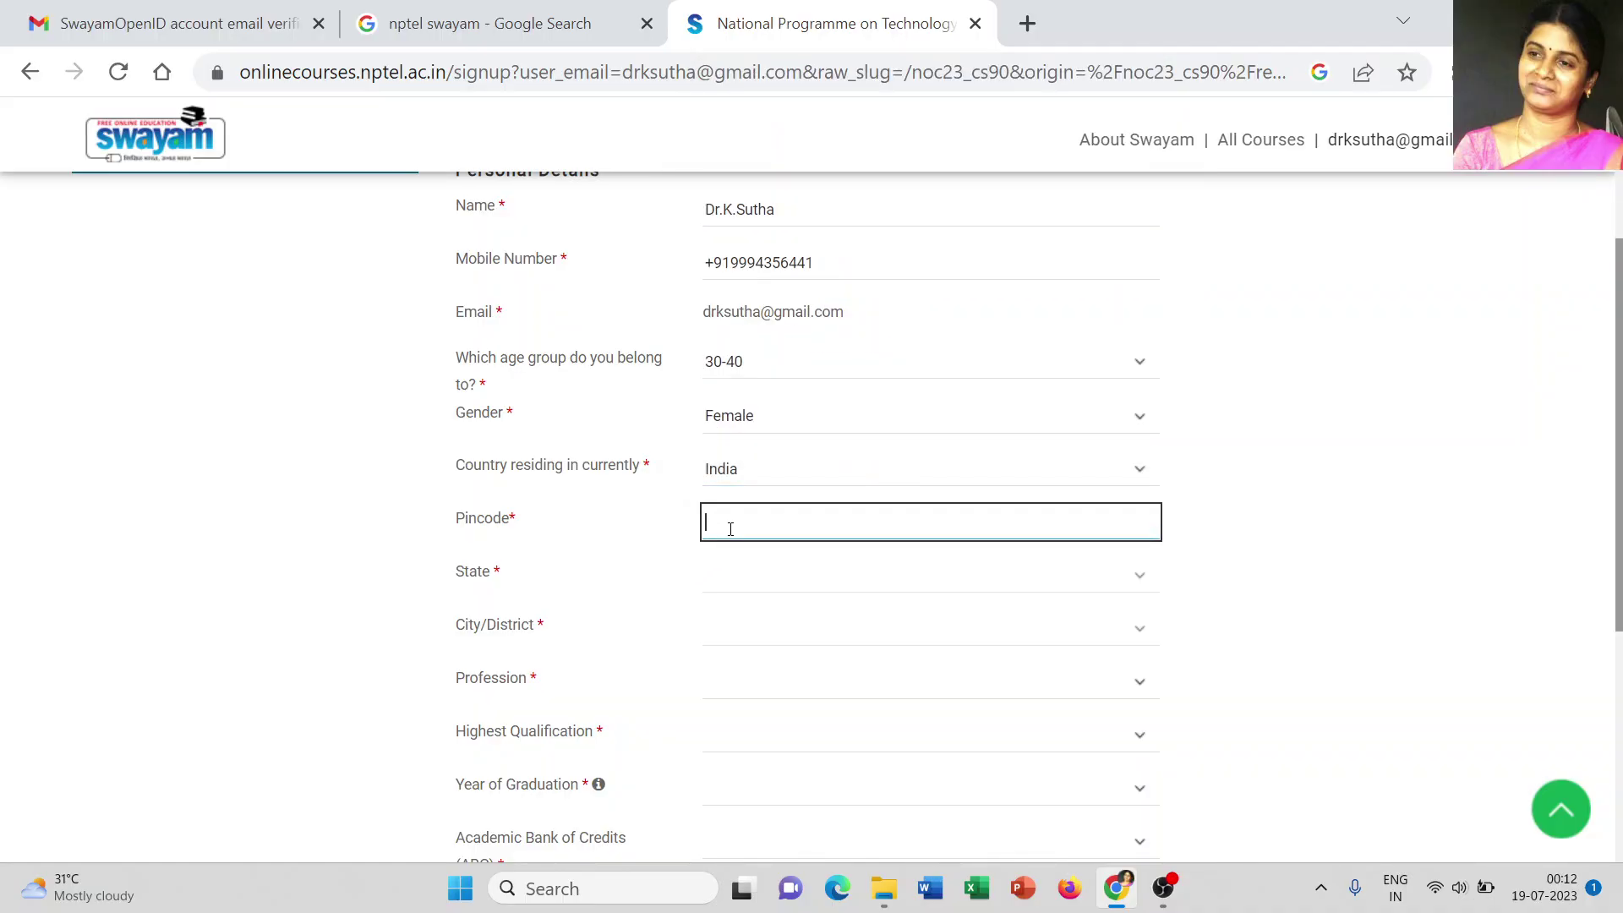
text(600089)
click(732, 524)
click(804, 502)
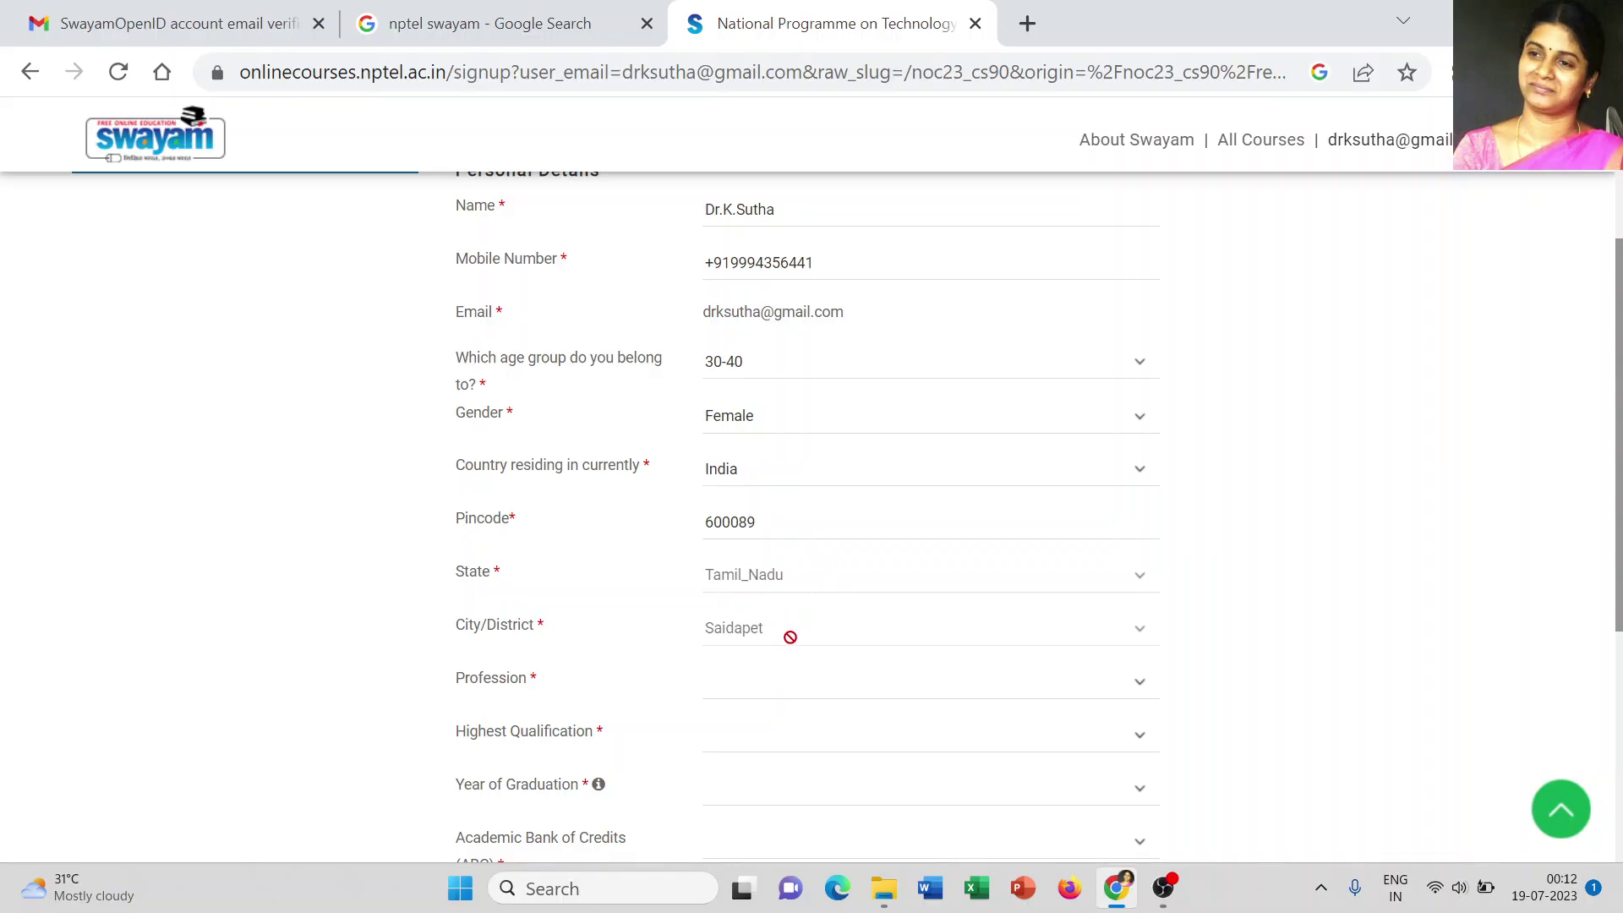
Set profession Faculty, highest qualification Doctoral degree and graduation year 2021
click(734, 695)
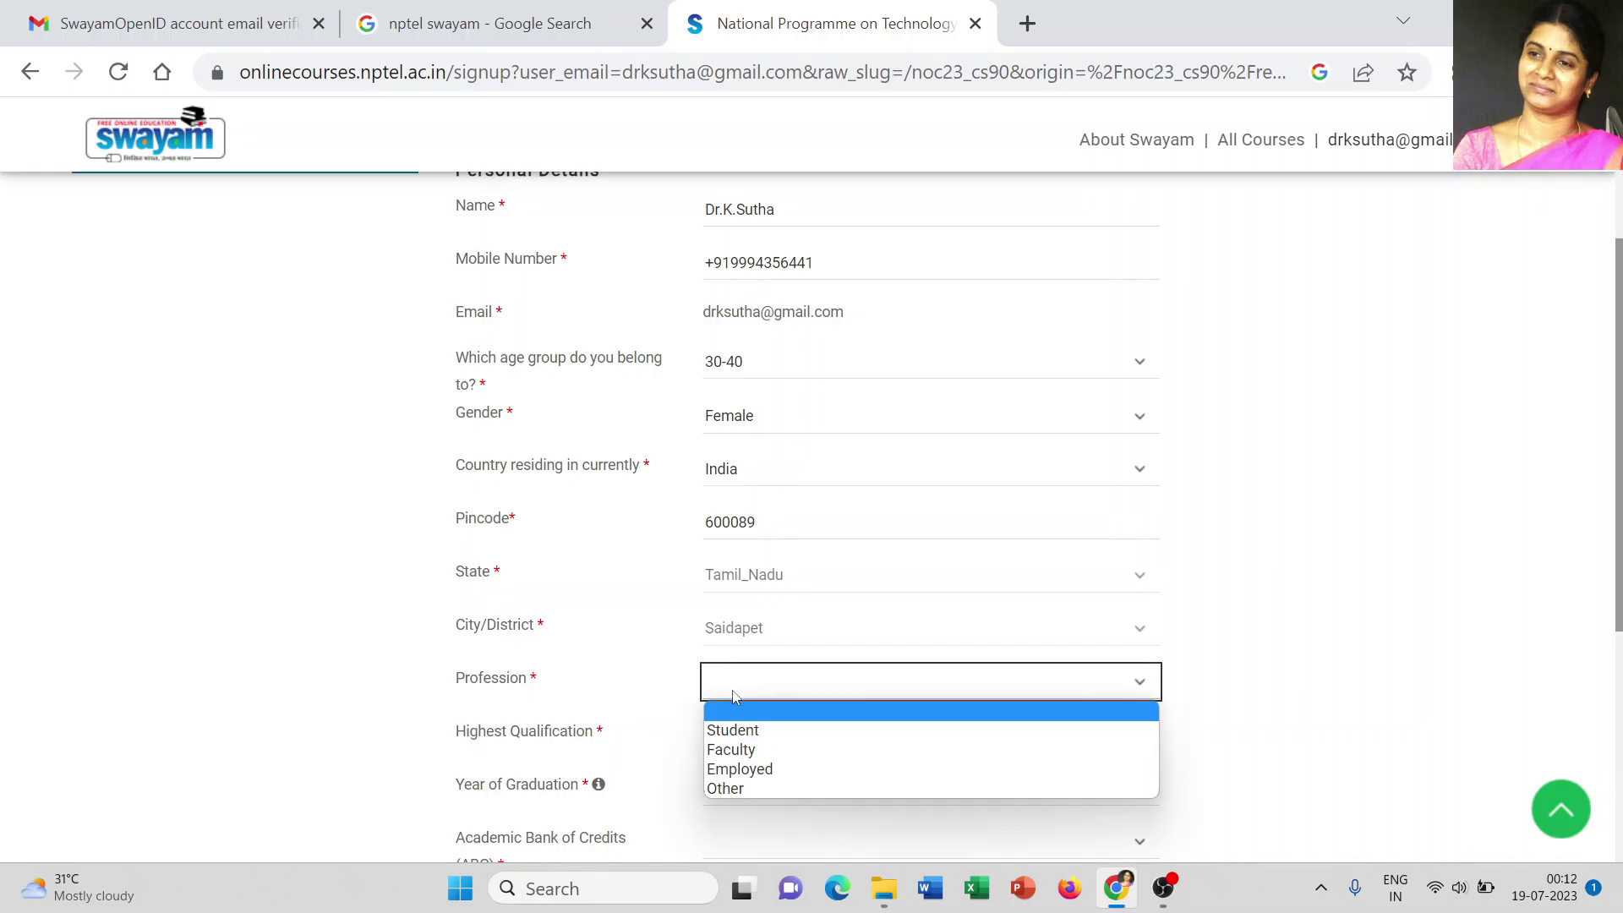
click(764, 750)
scroll(1352, 651, down, 2)
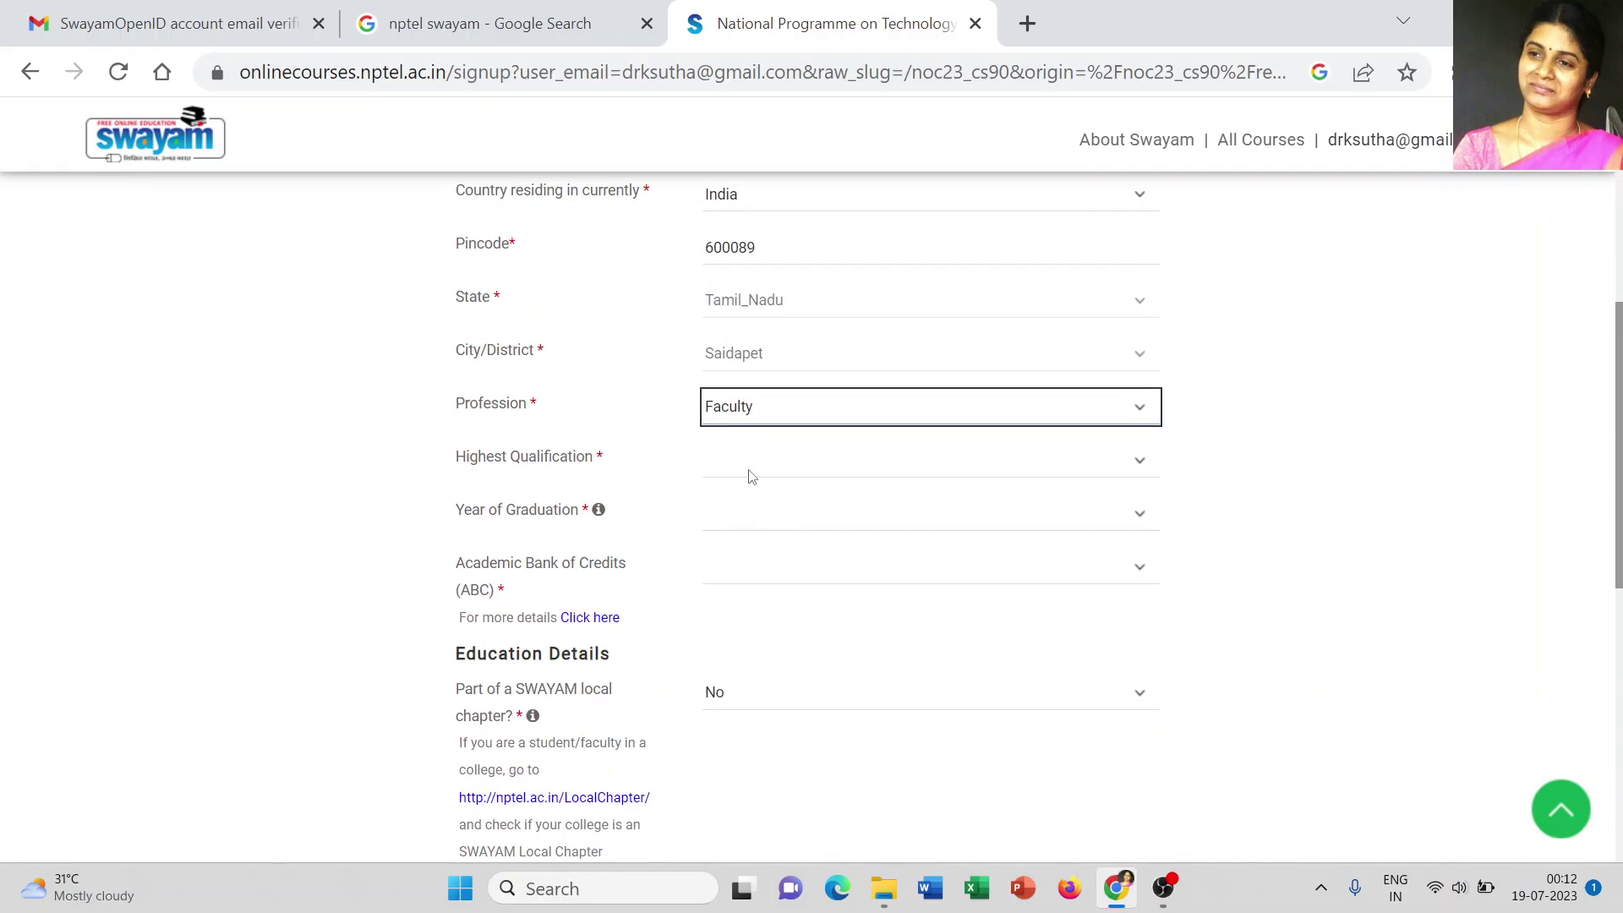
click(749, 473)
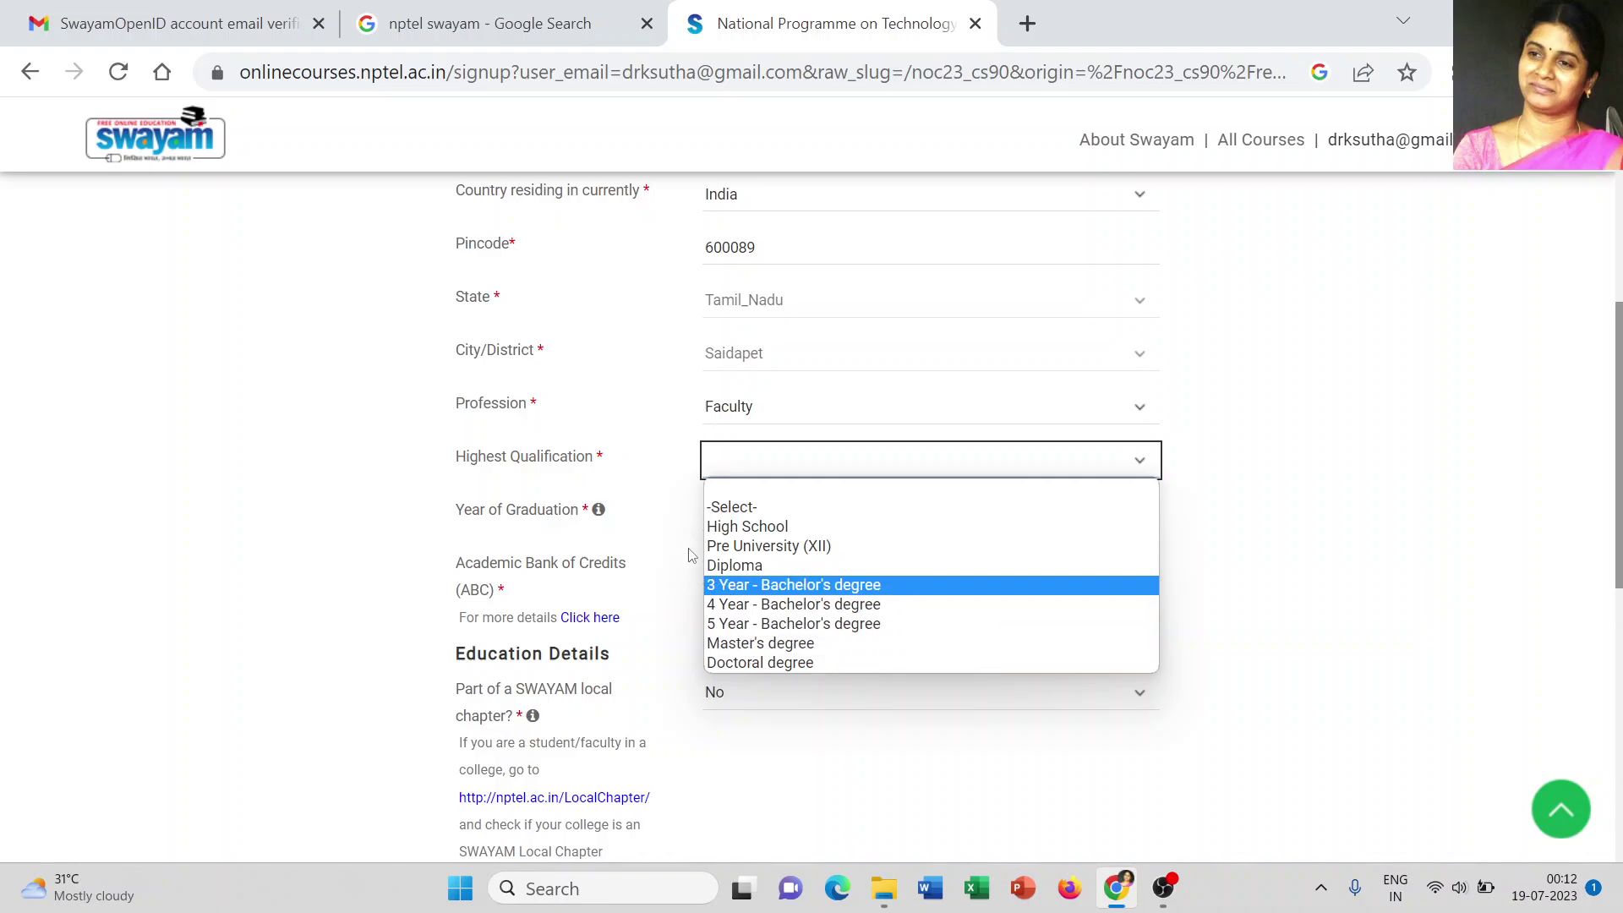
click(749, 664)
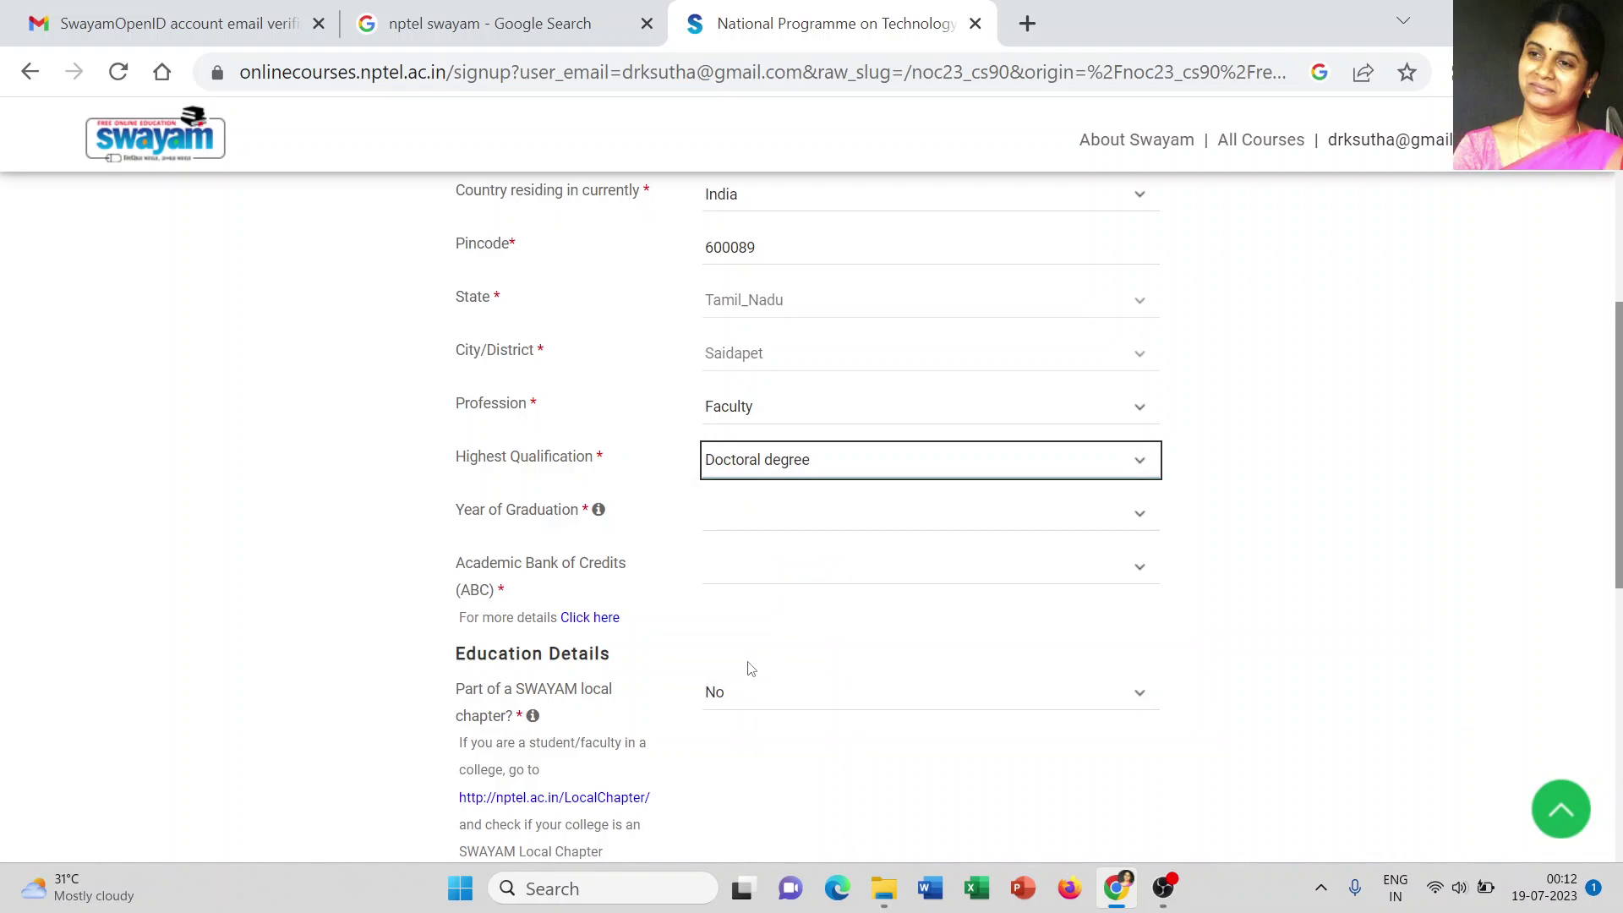
click(768, 524)
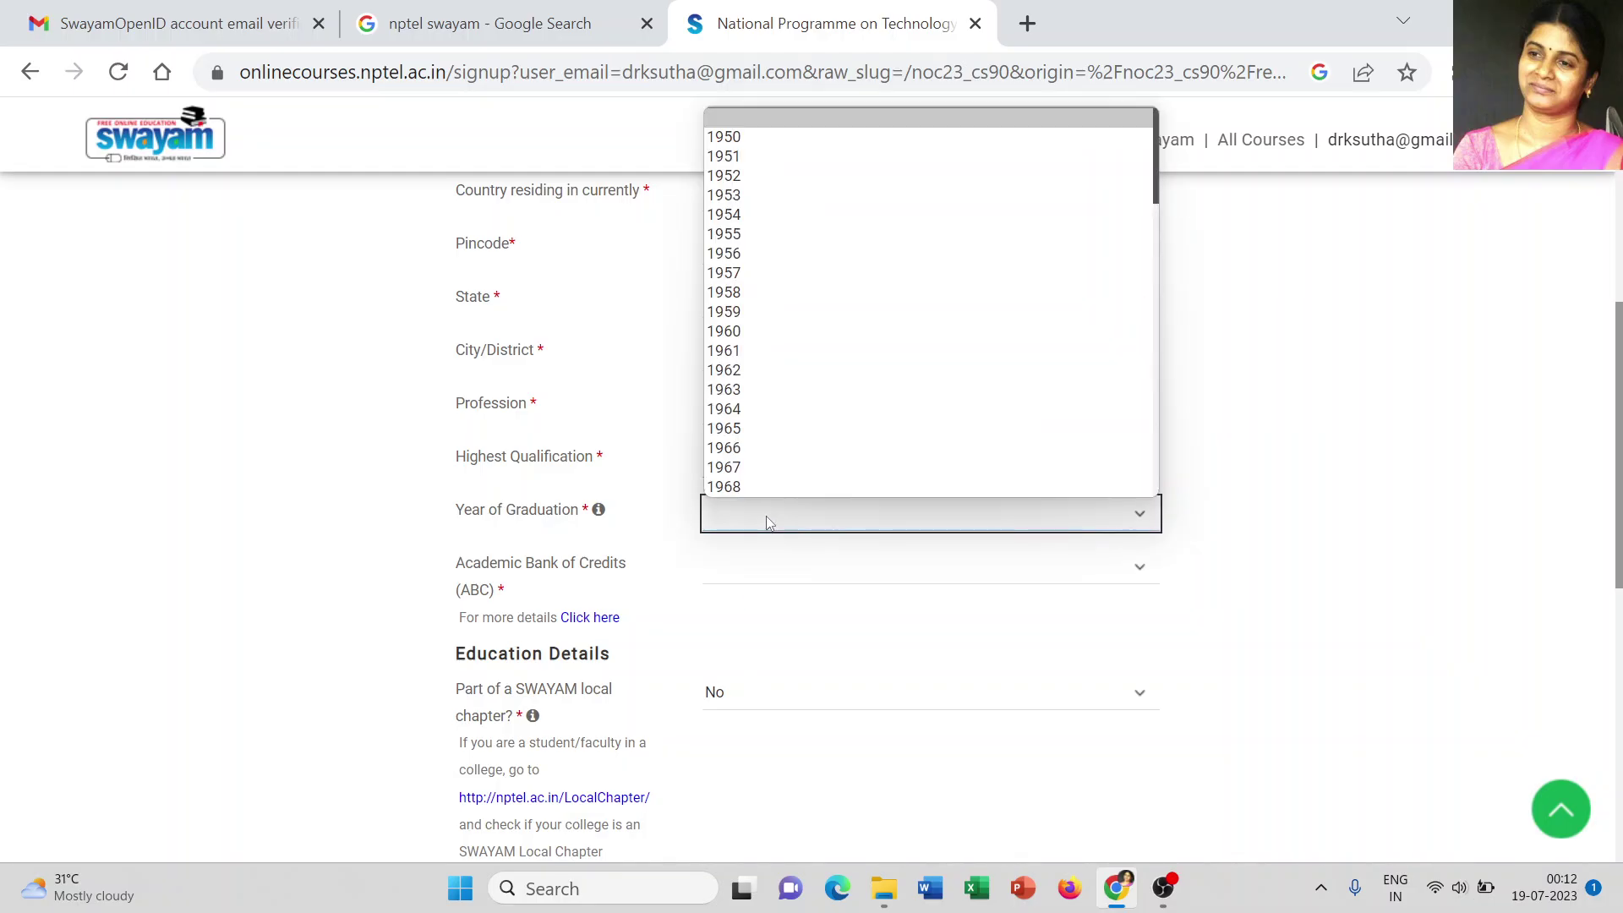
scroll(884, 453, down, 12)
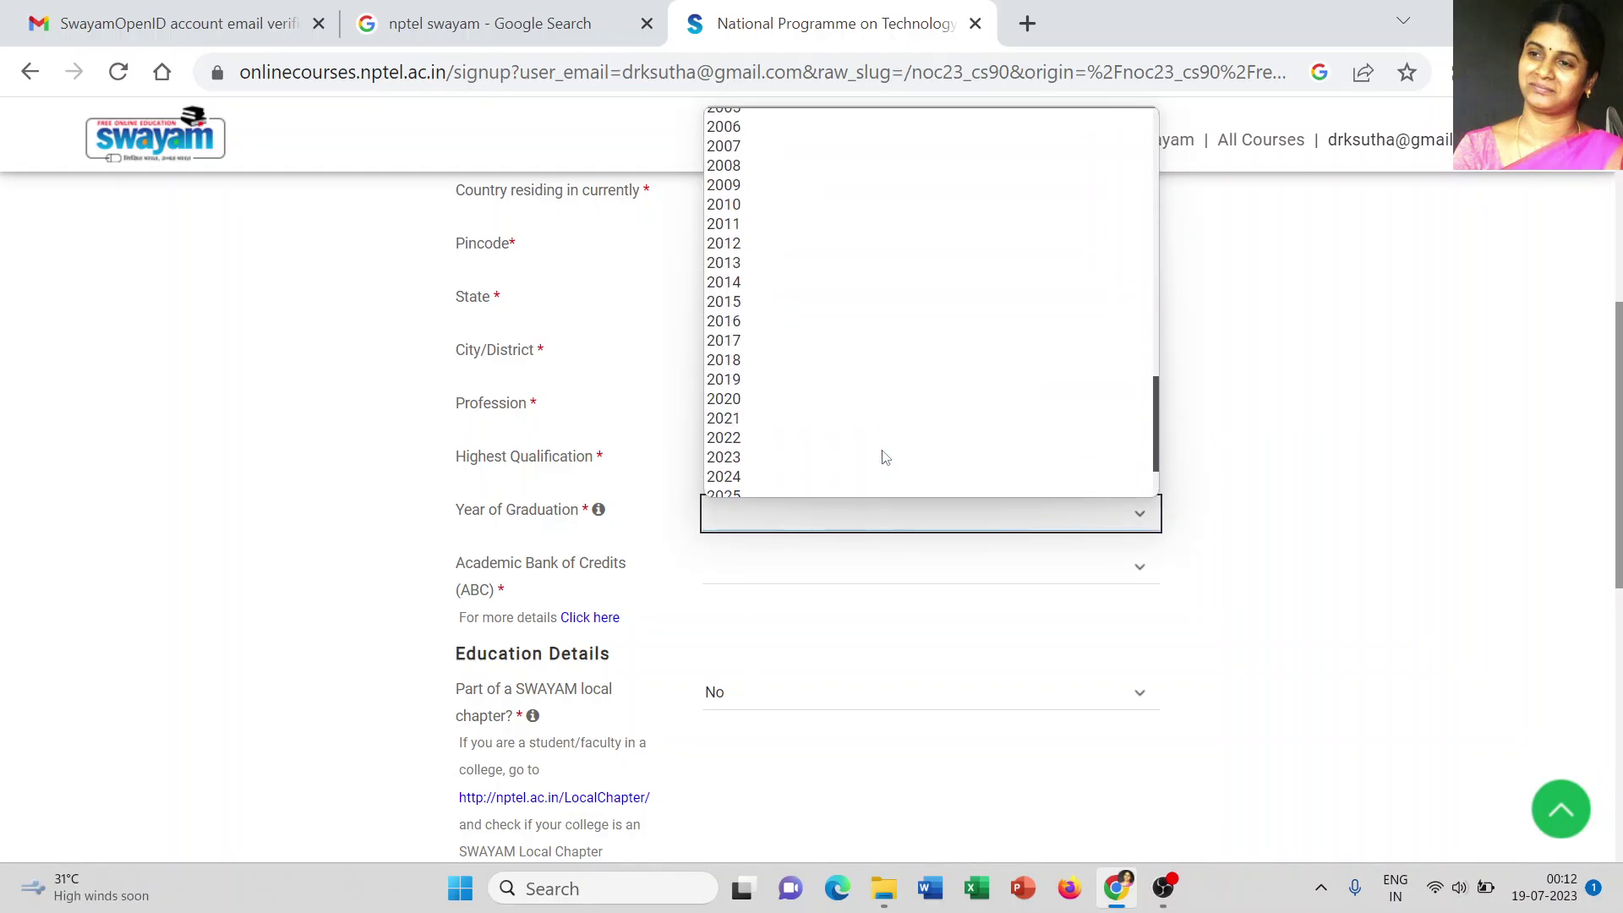
click(789, 419)
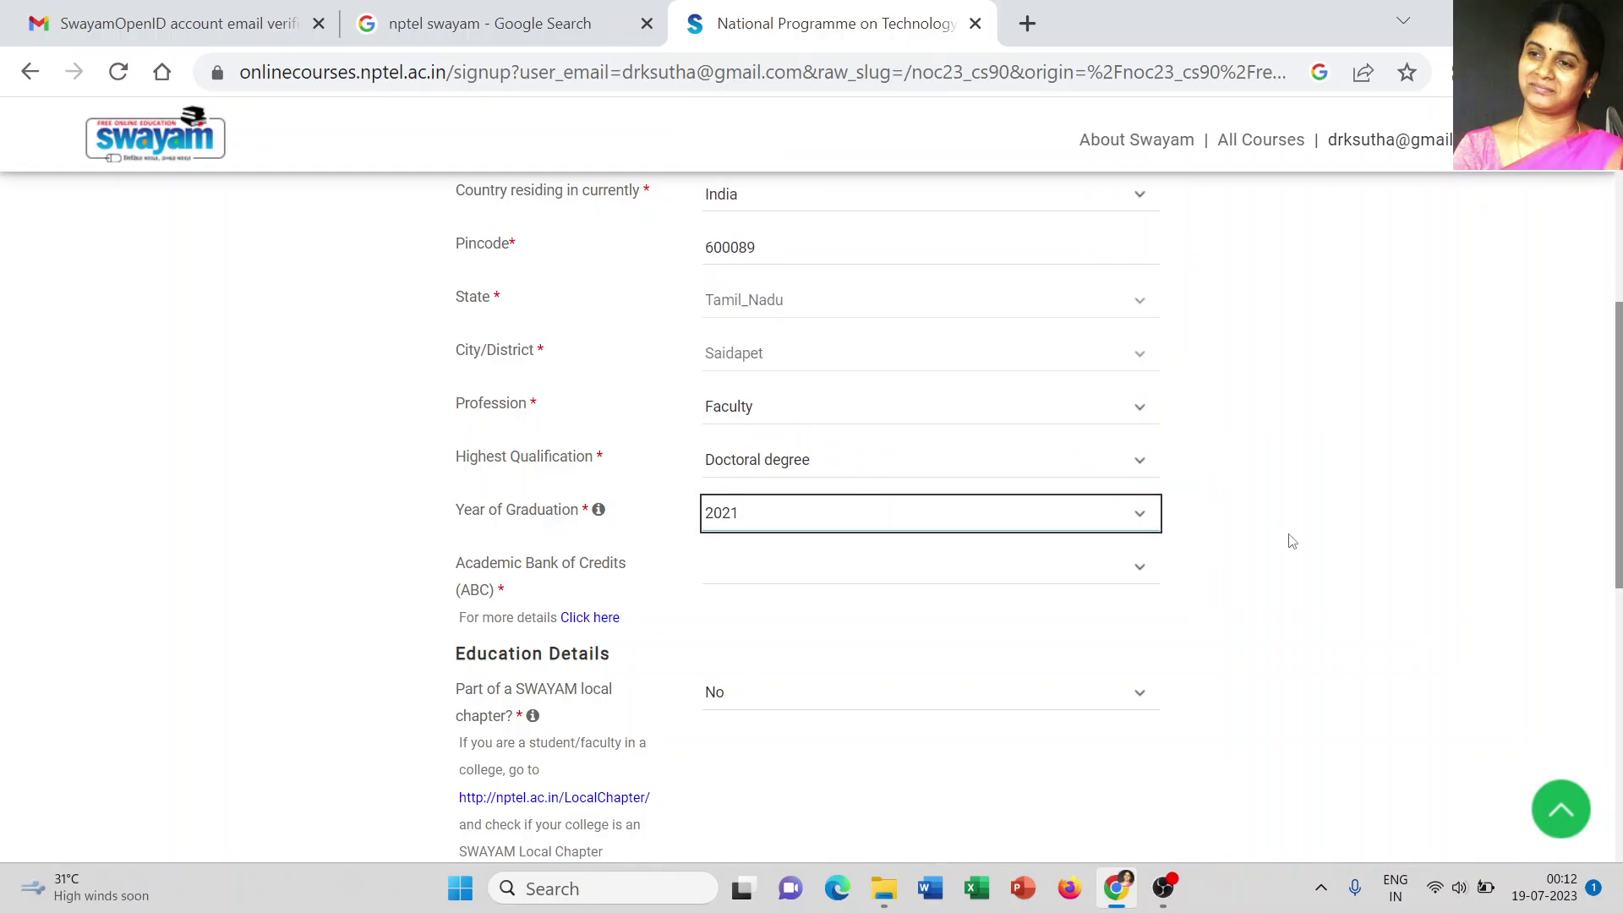
click(1271, 551)
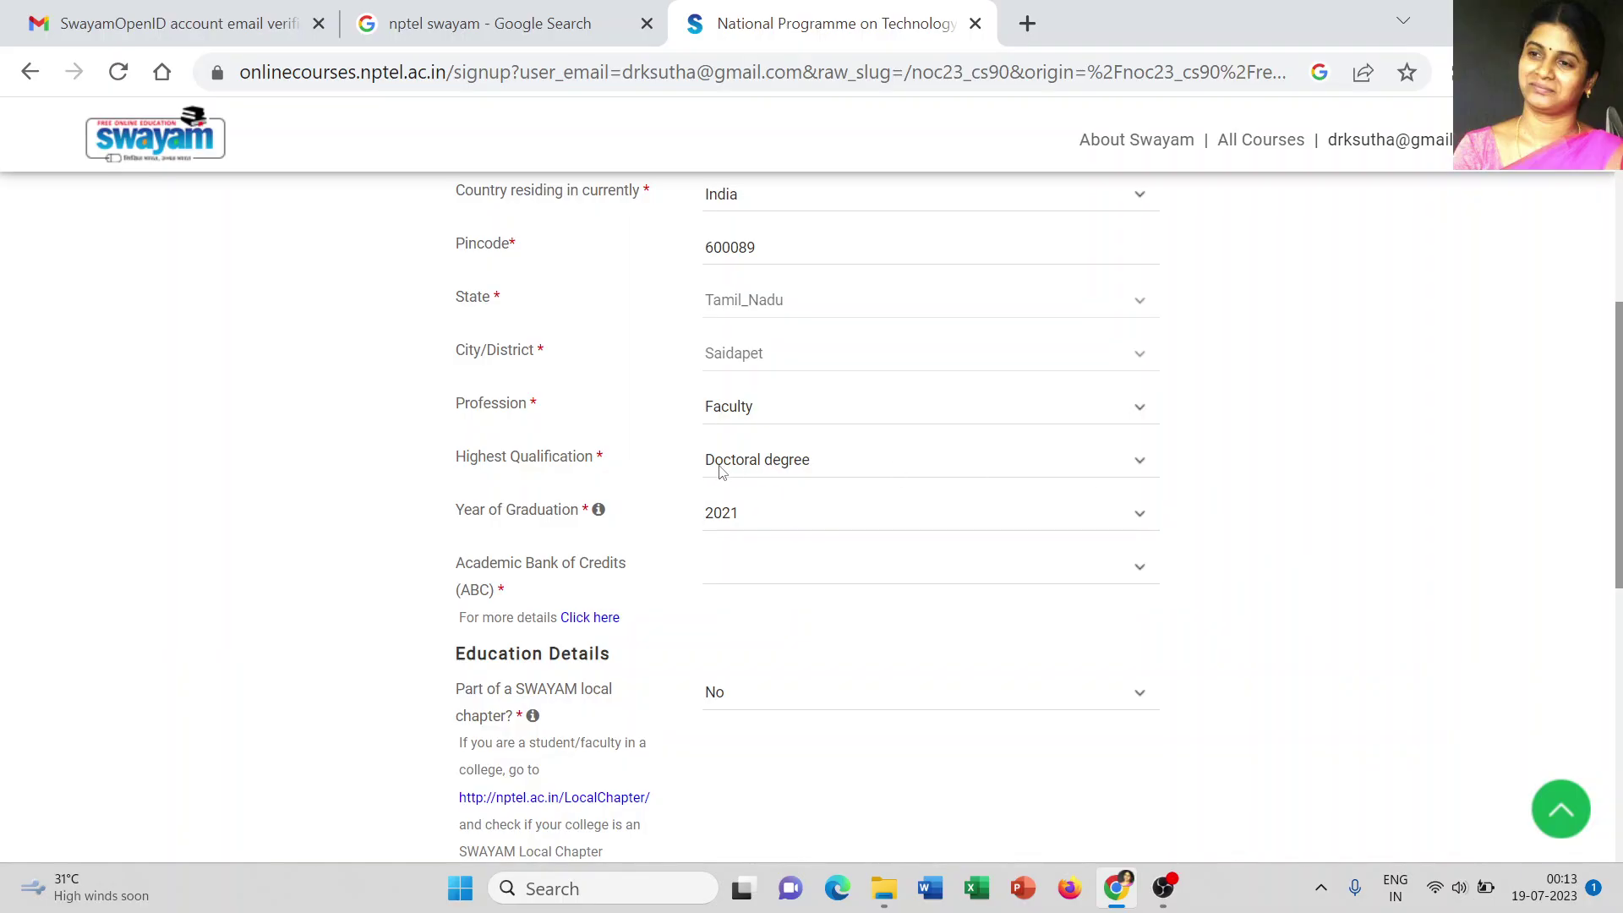
Keep Doctoral degree and set Academic Bank of Credits to 'Allow SWAYAM to create ABC id'
click(783, 473)
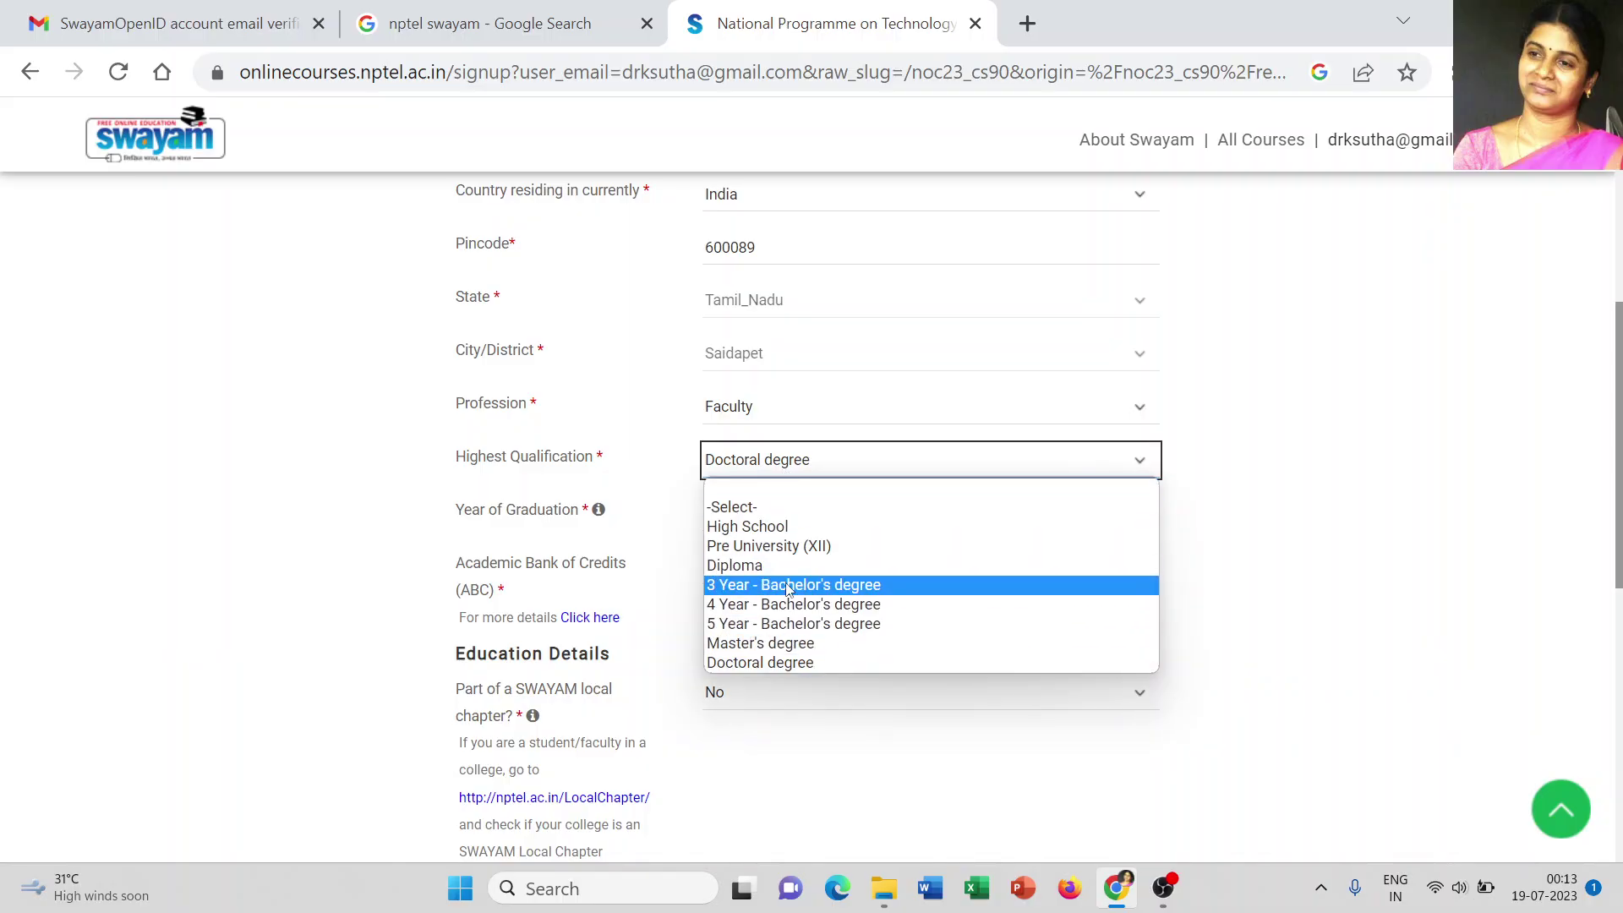
click(1257, 559)
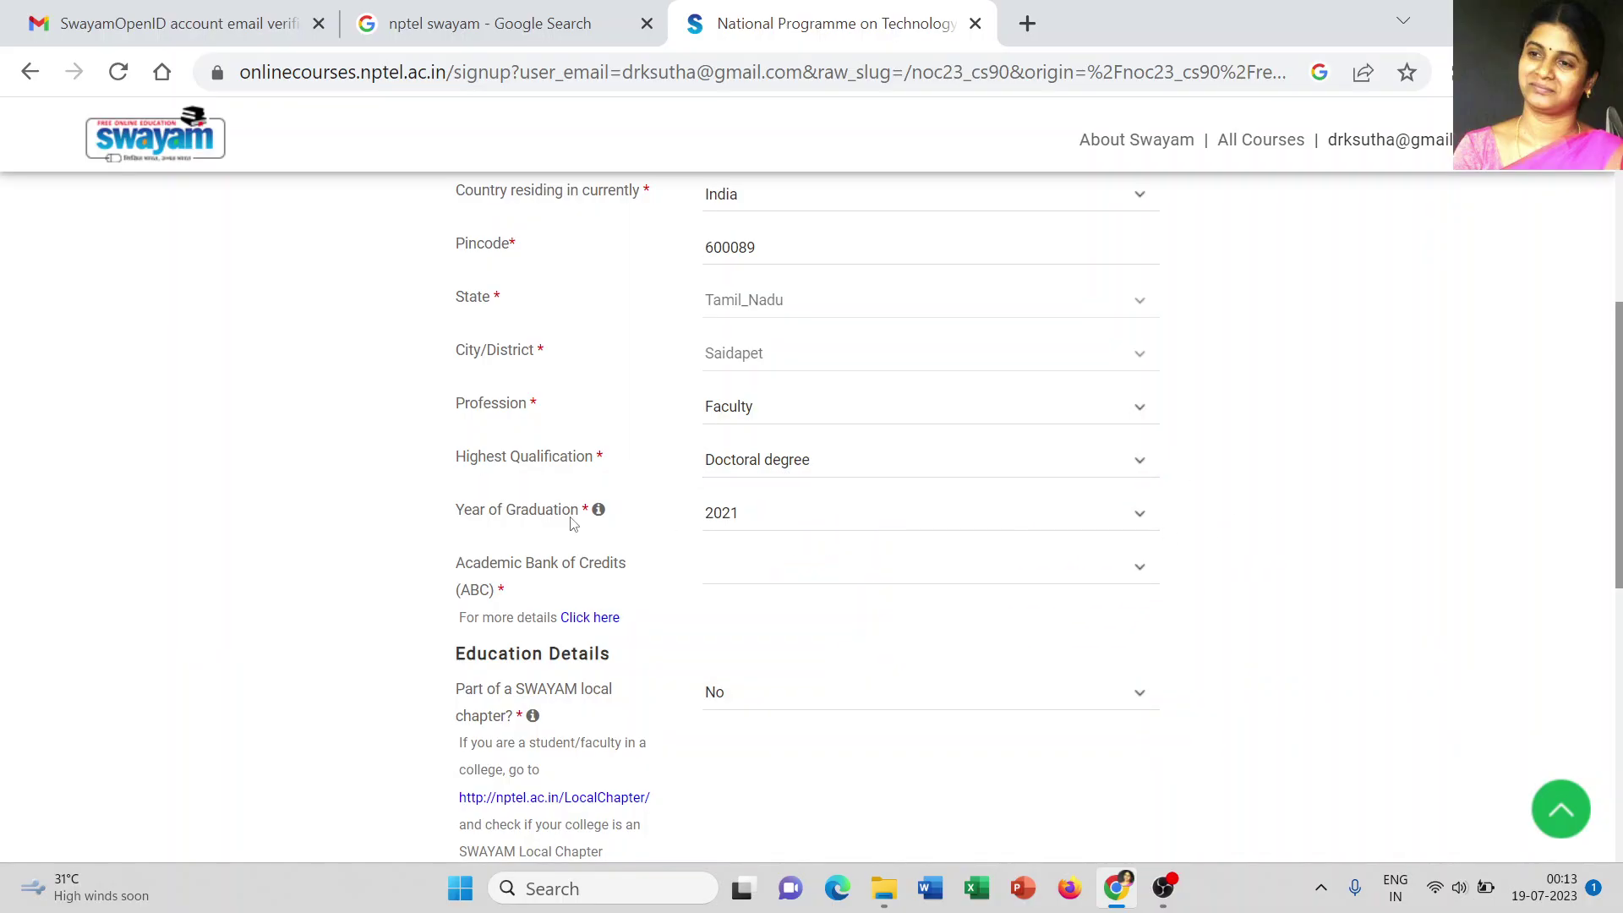
click(755, 581)
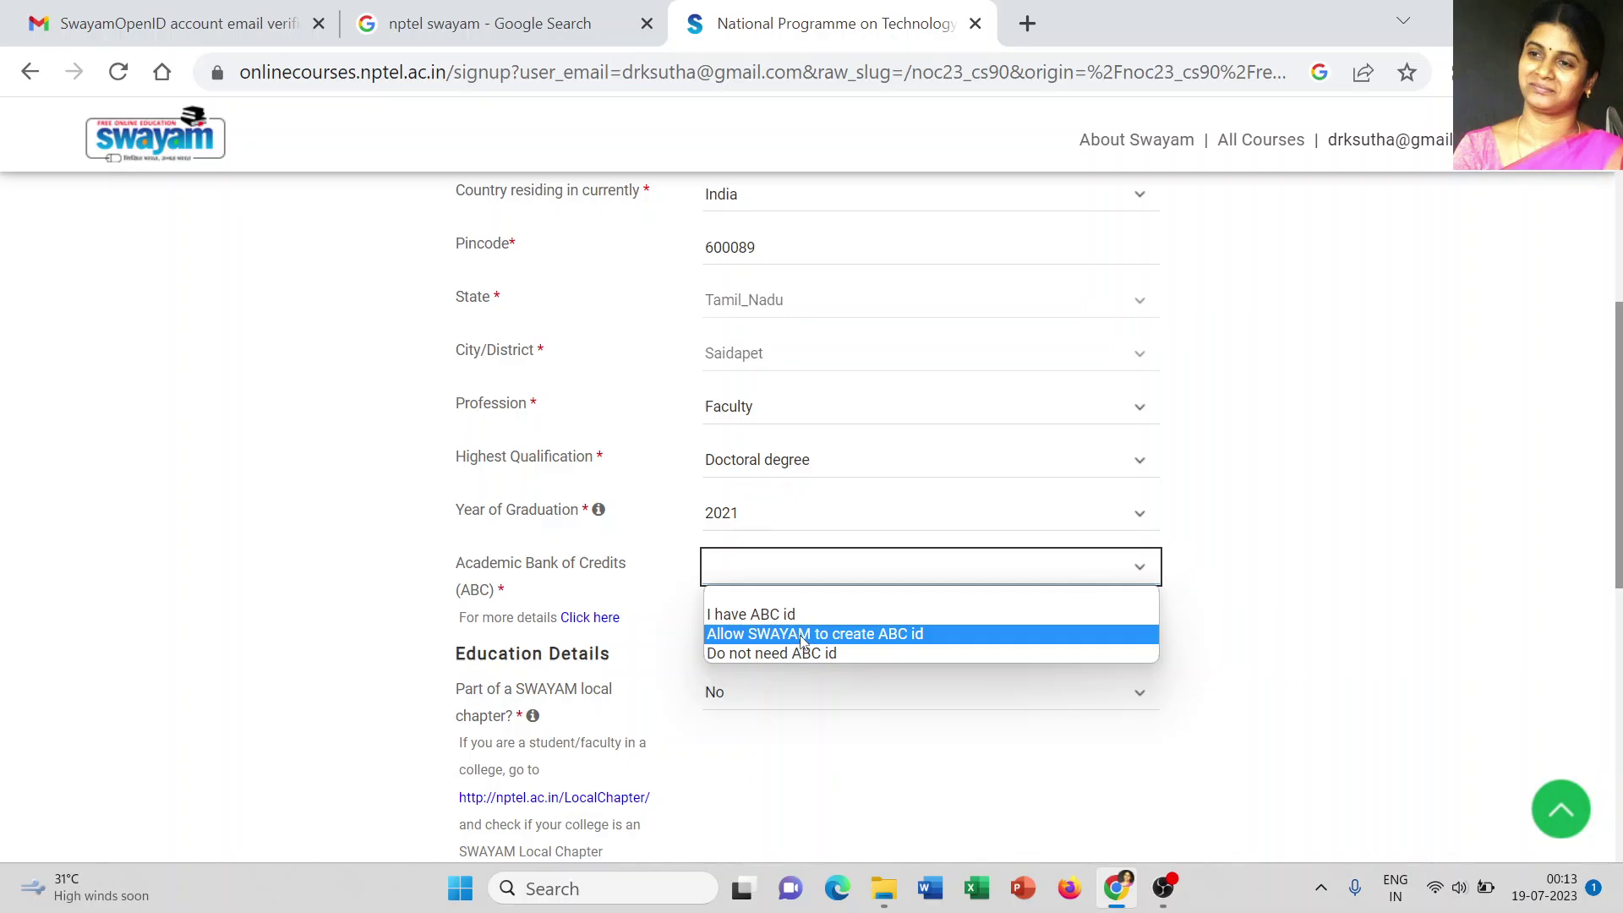
click(802, 641)
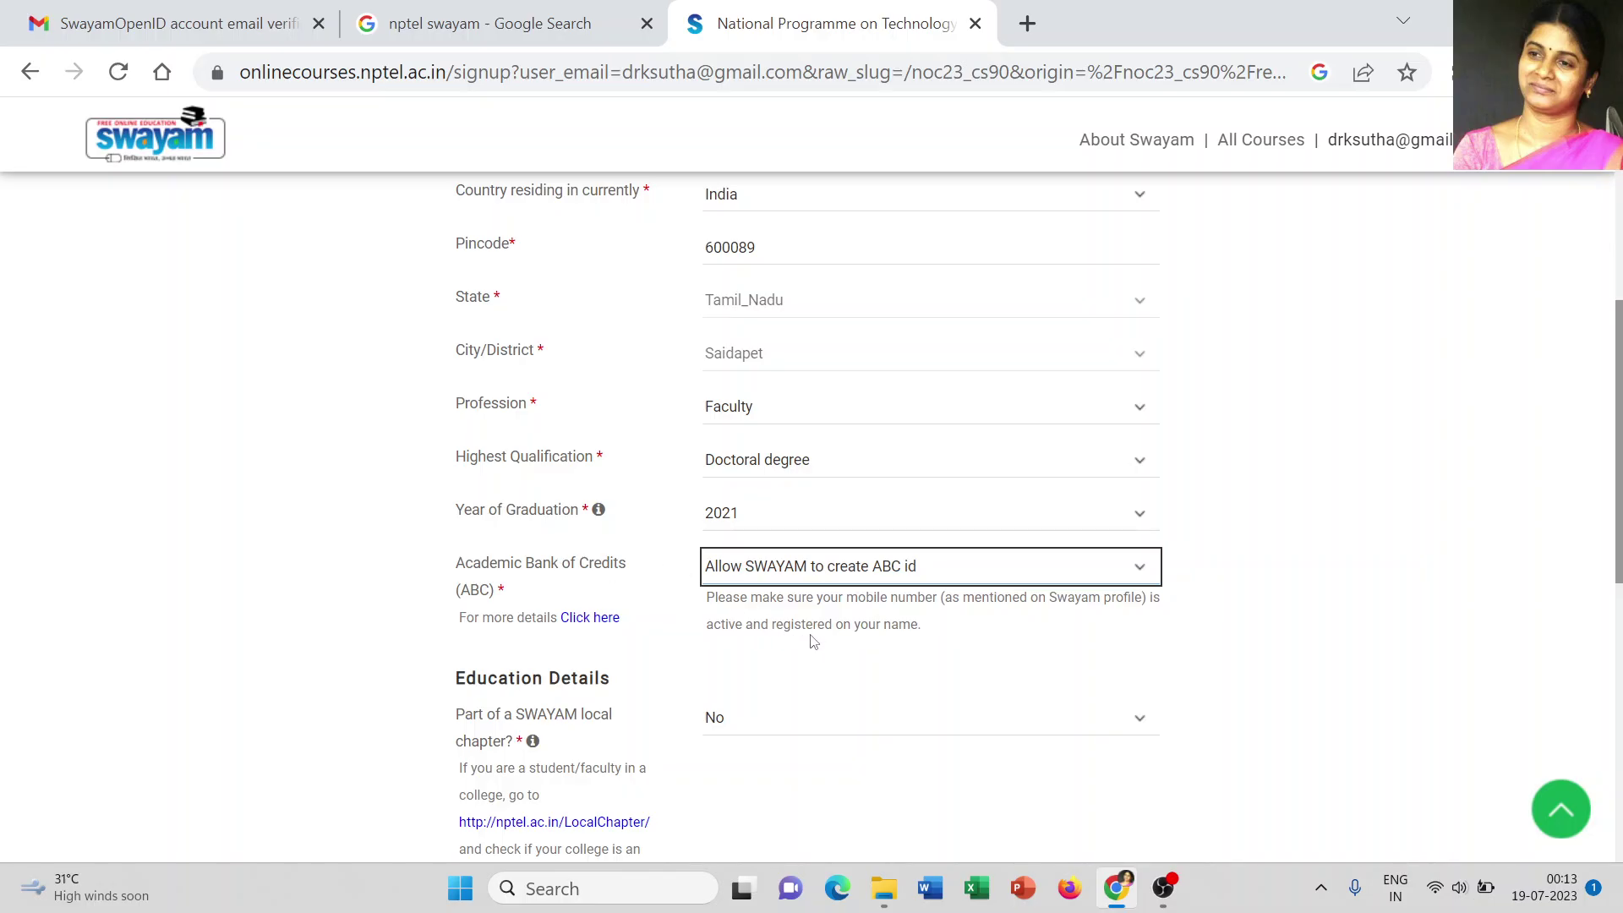
scroll(1209, 641, down, 3)
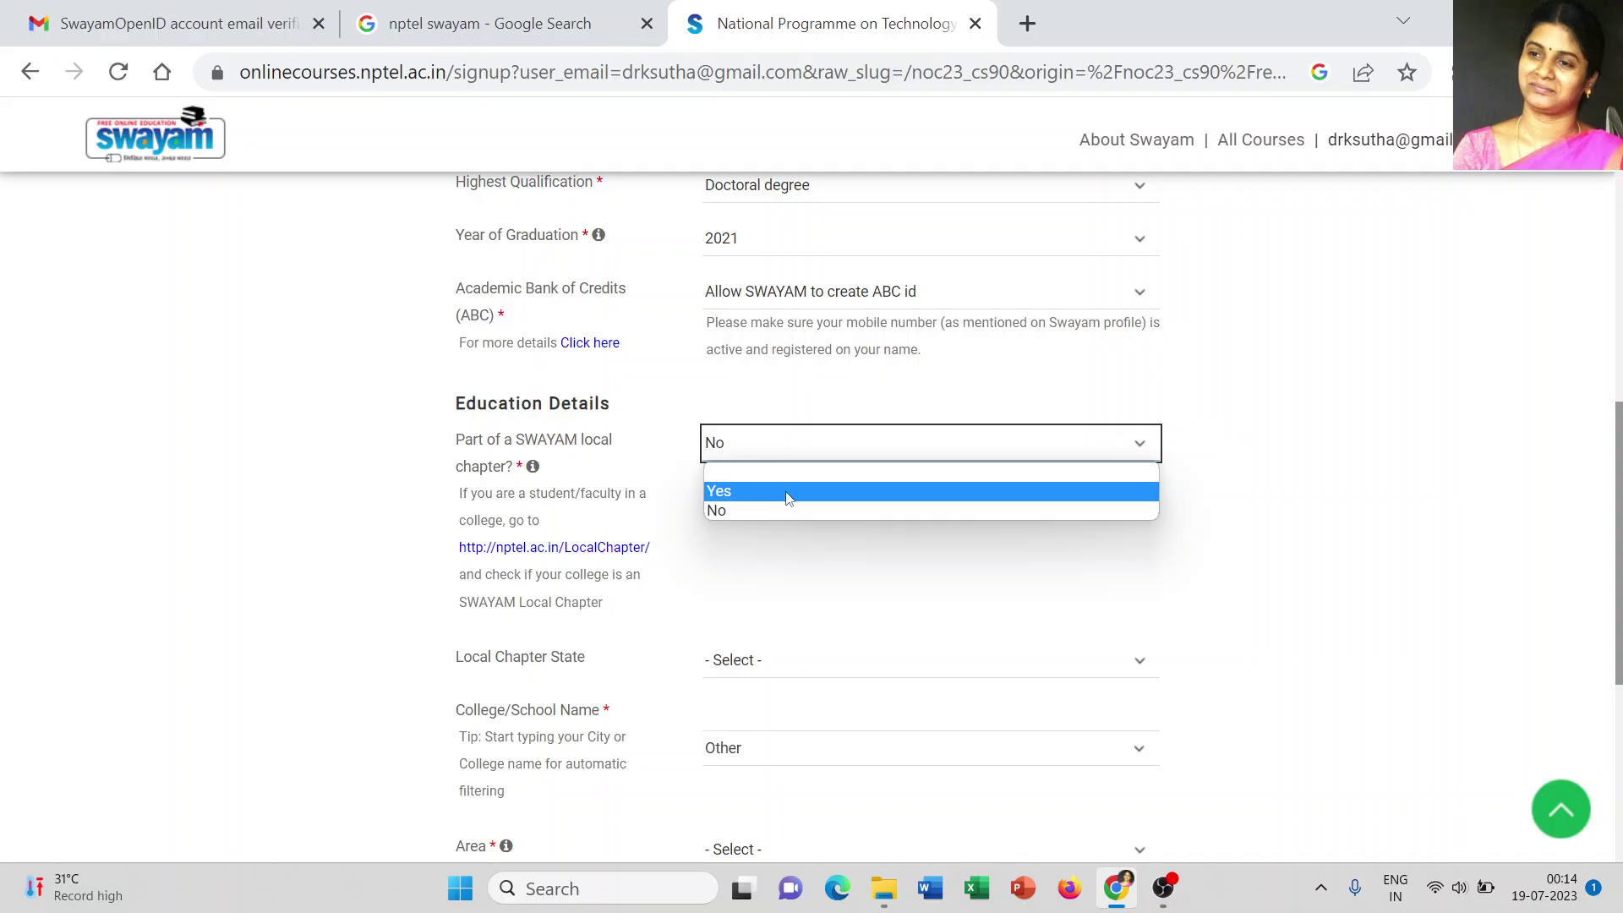
Mark local chapter membership in Tamil Nadu with college SRM UNIVERSITY - RAMAPURAM, CHENNAI, TAMIL NADU
click(787, 497)
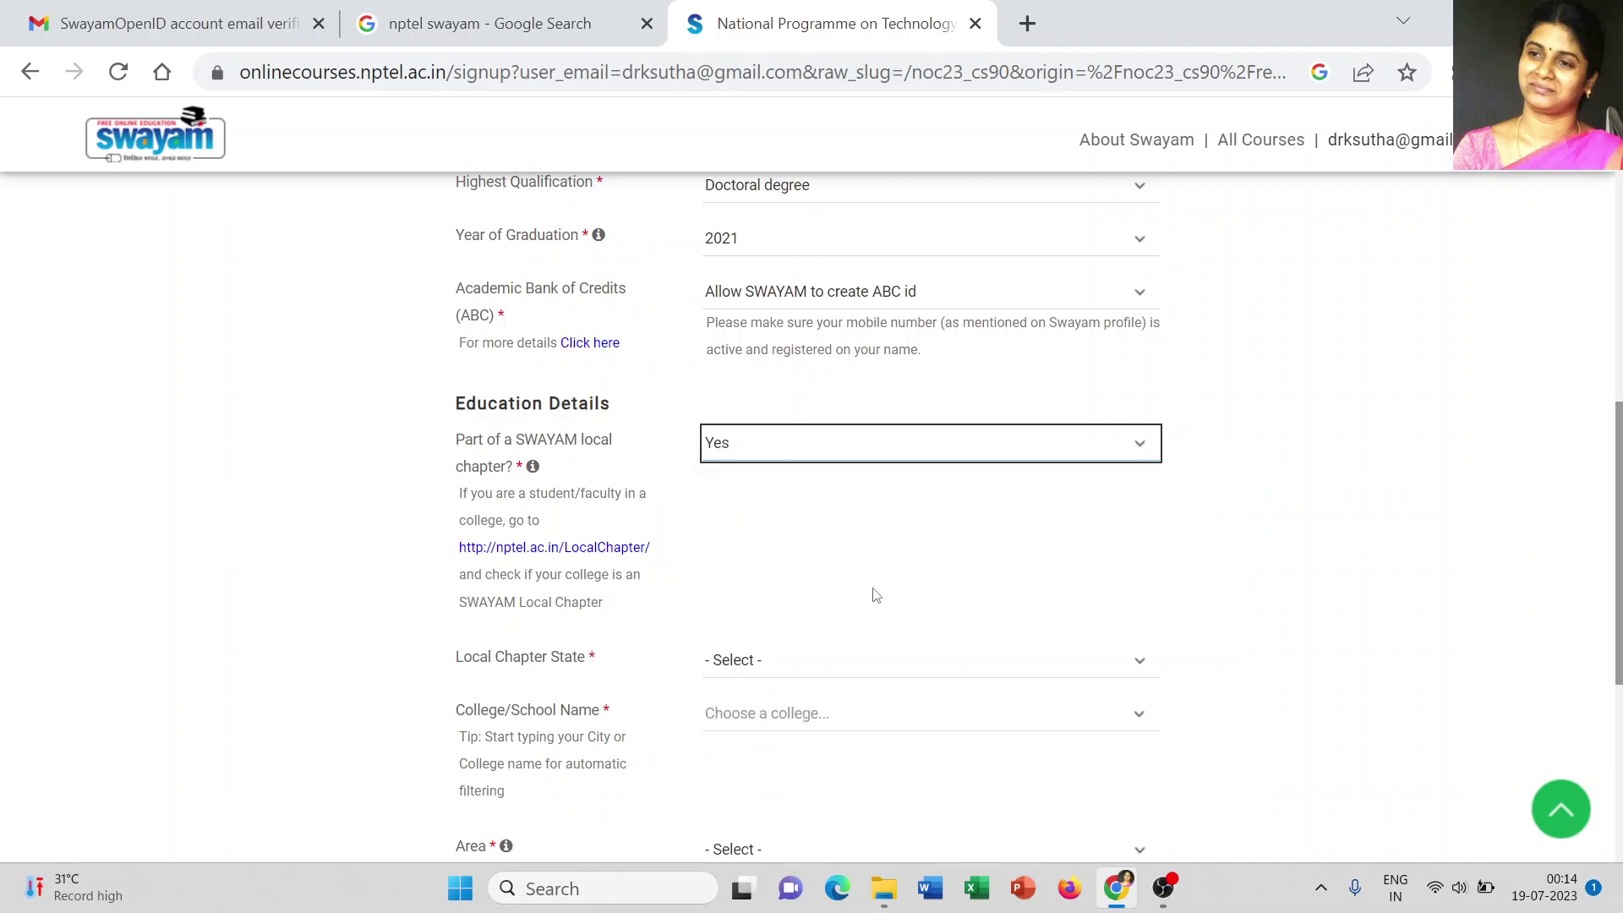
scroll(875, 595, down, 3)
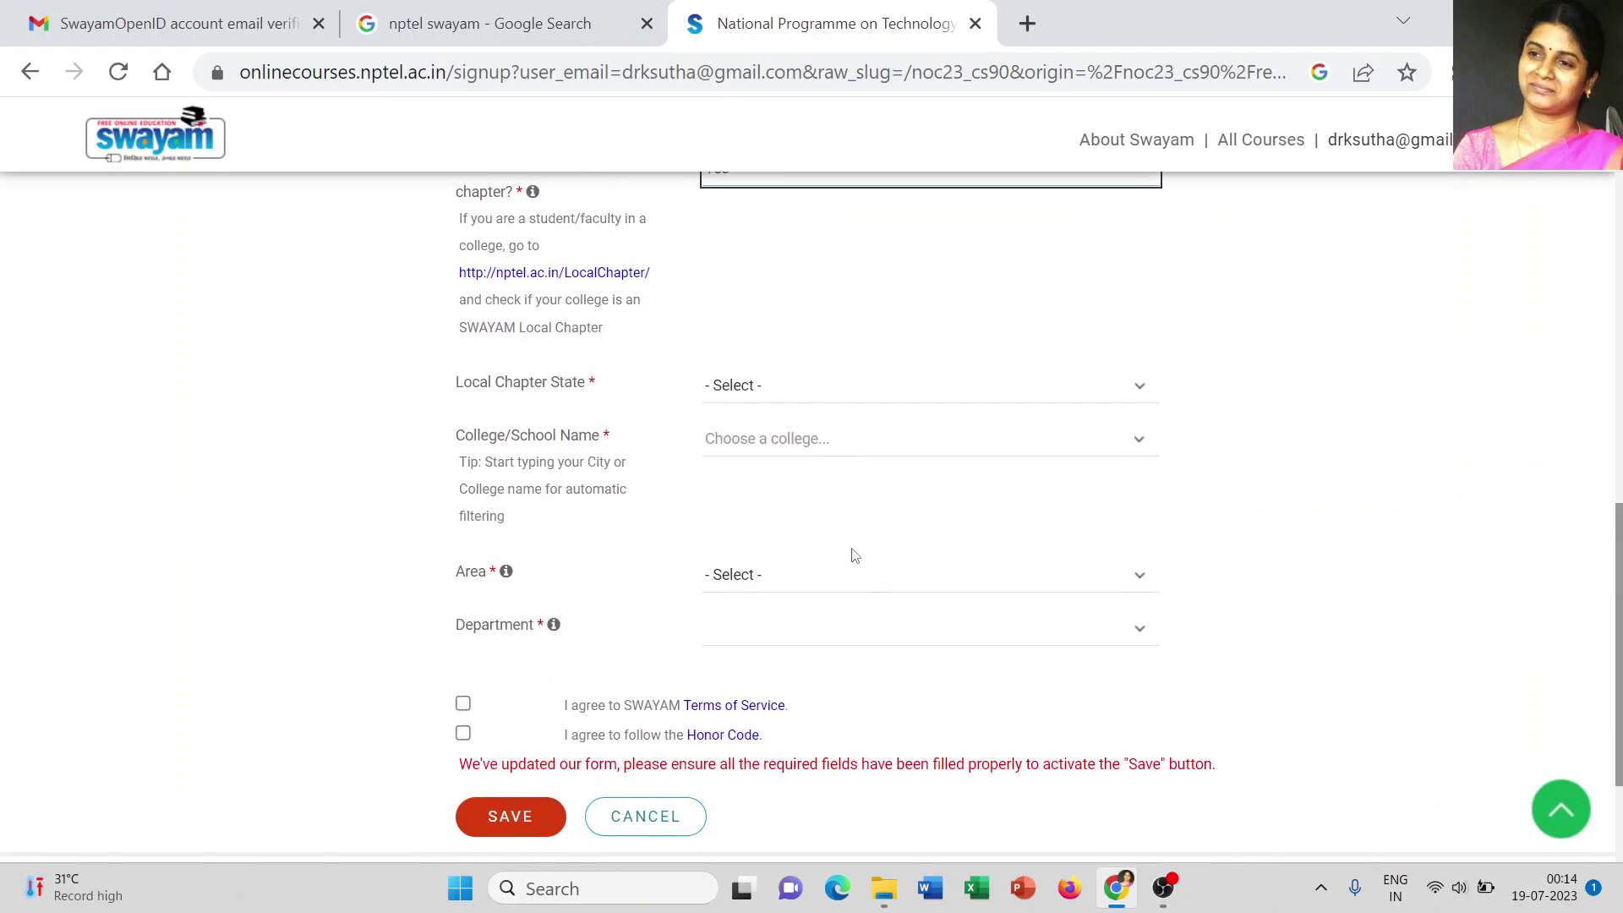
click(757, 398)
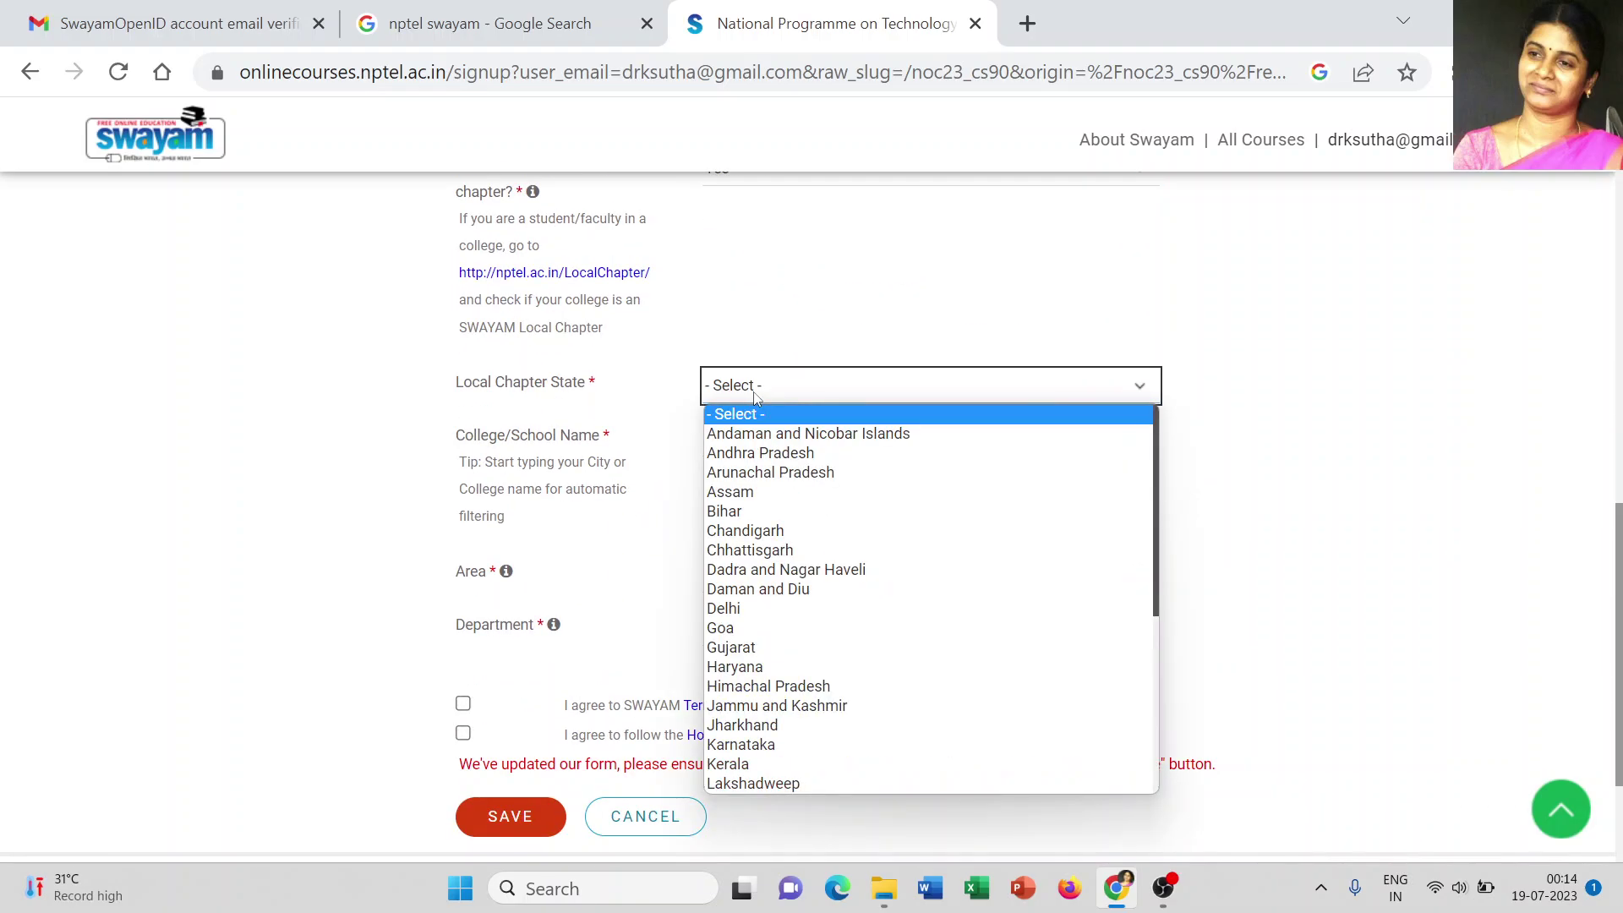
key(t)
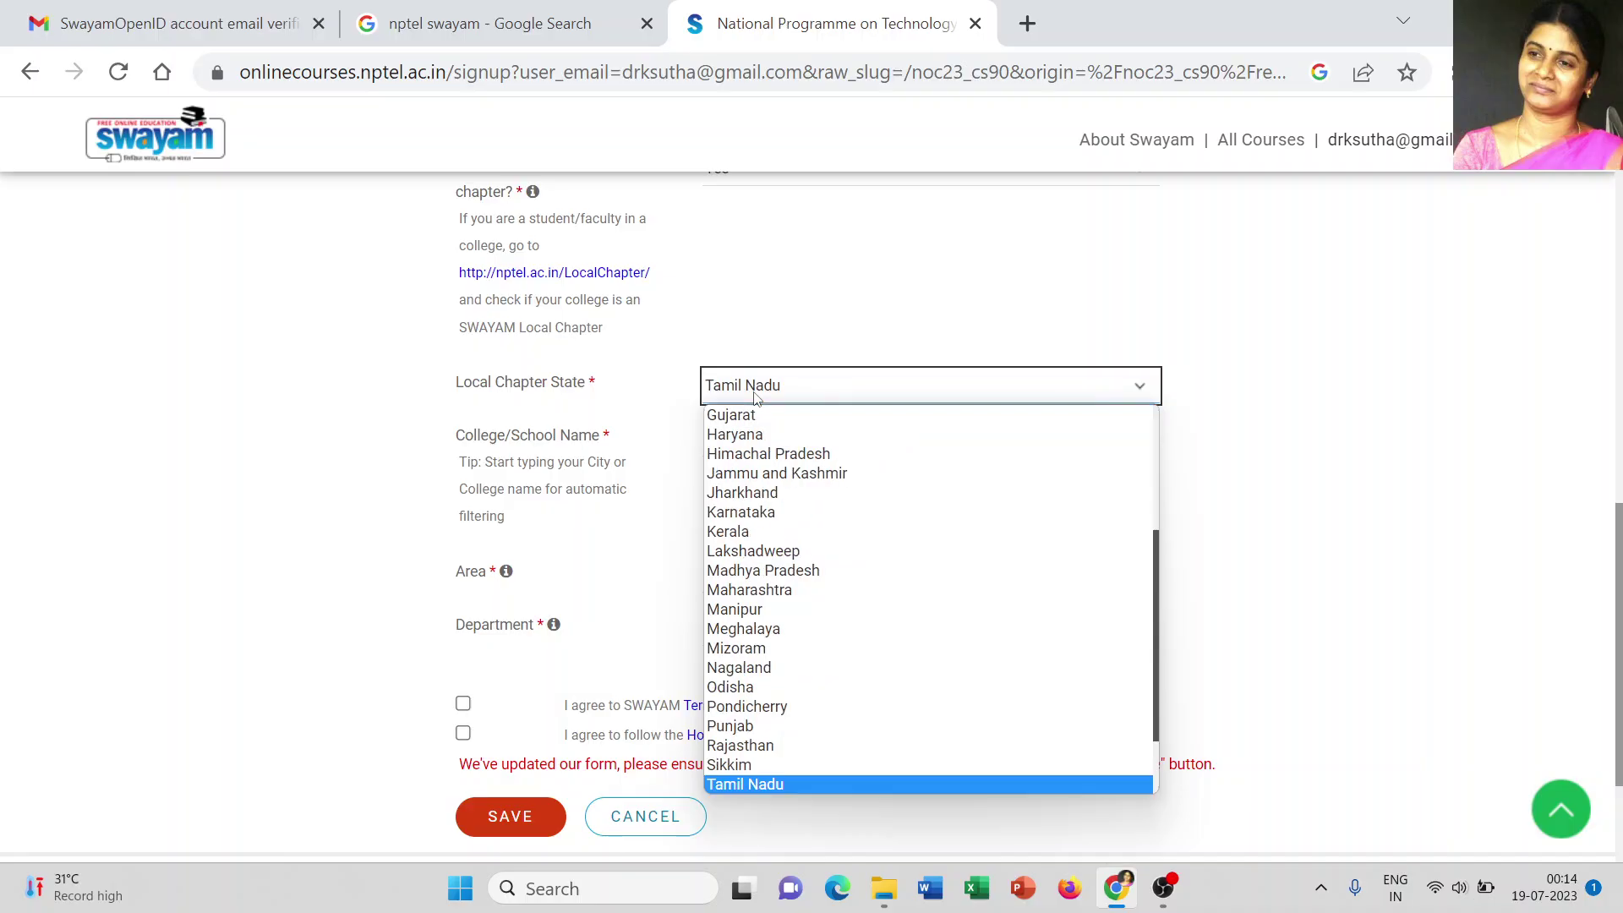
click(758, 784)
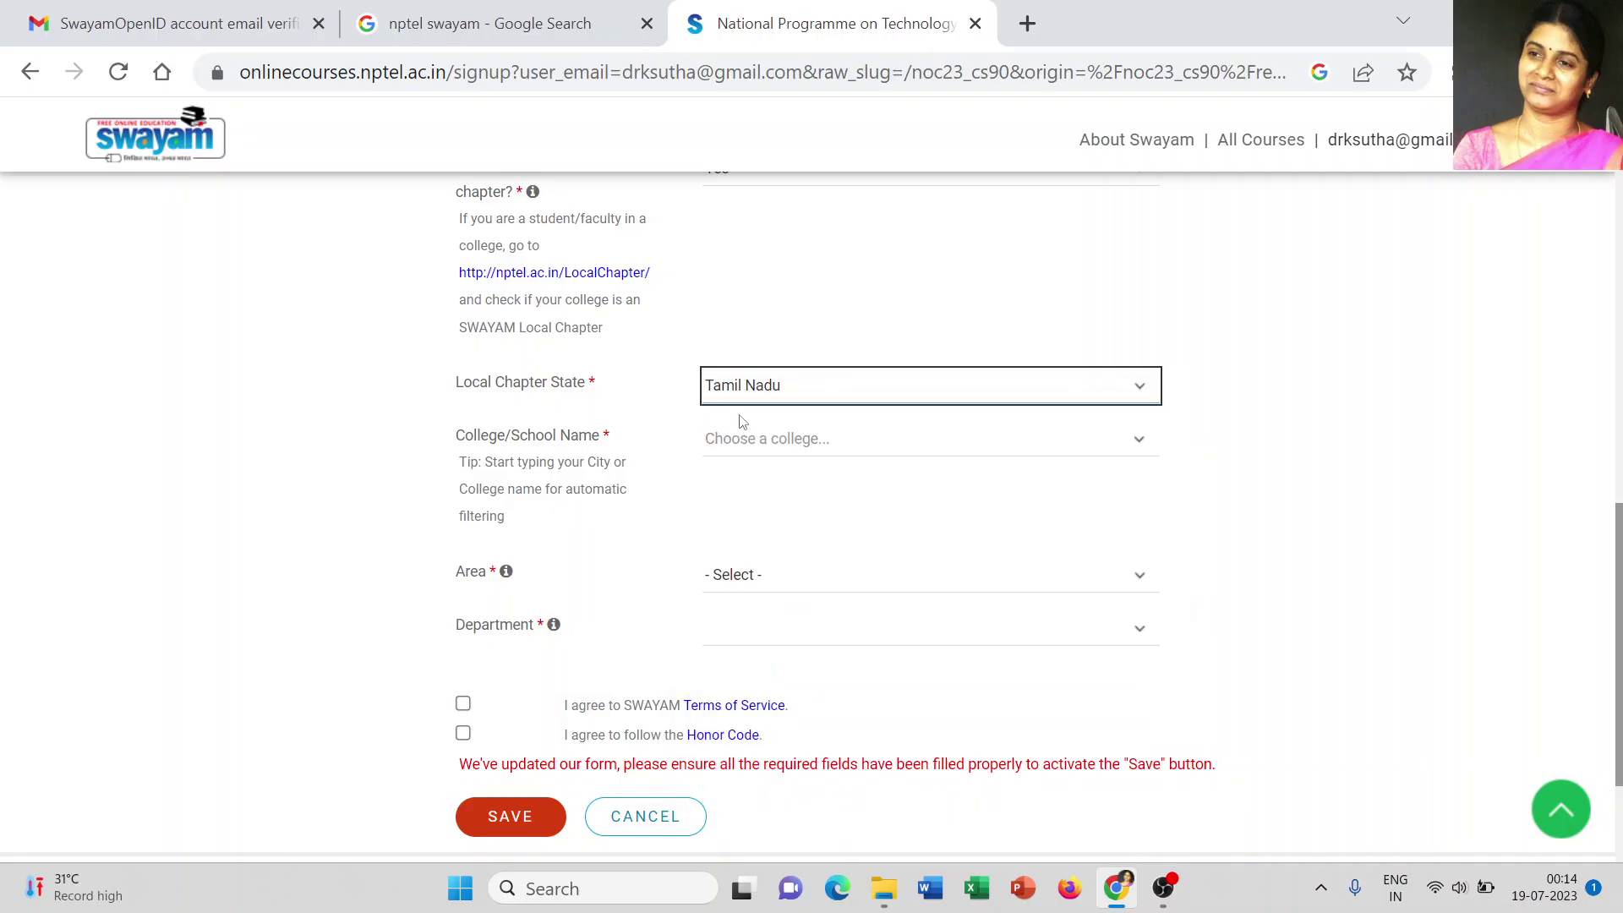
click(777, 451)
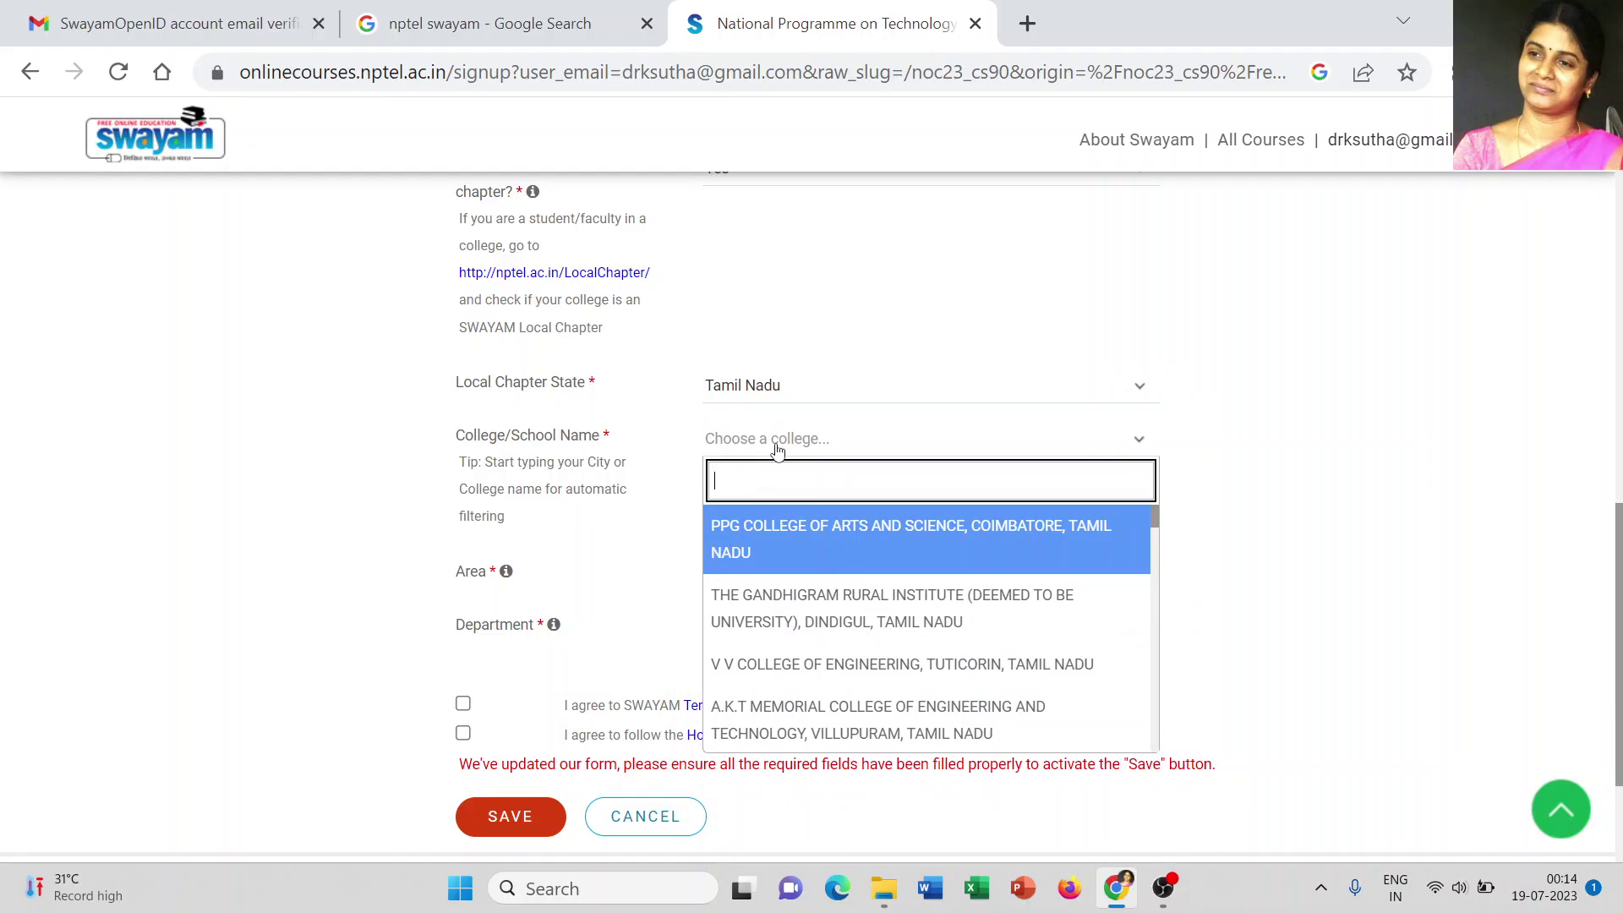
text(srm)
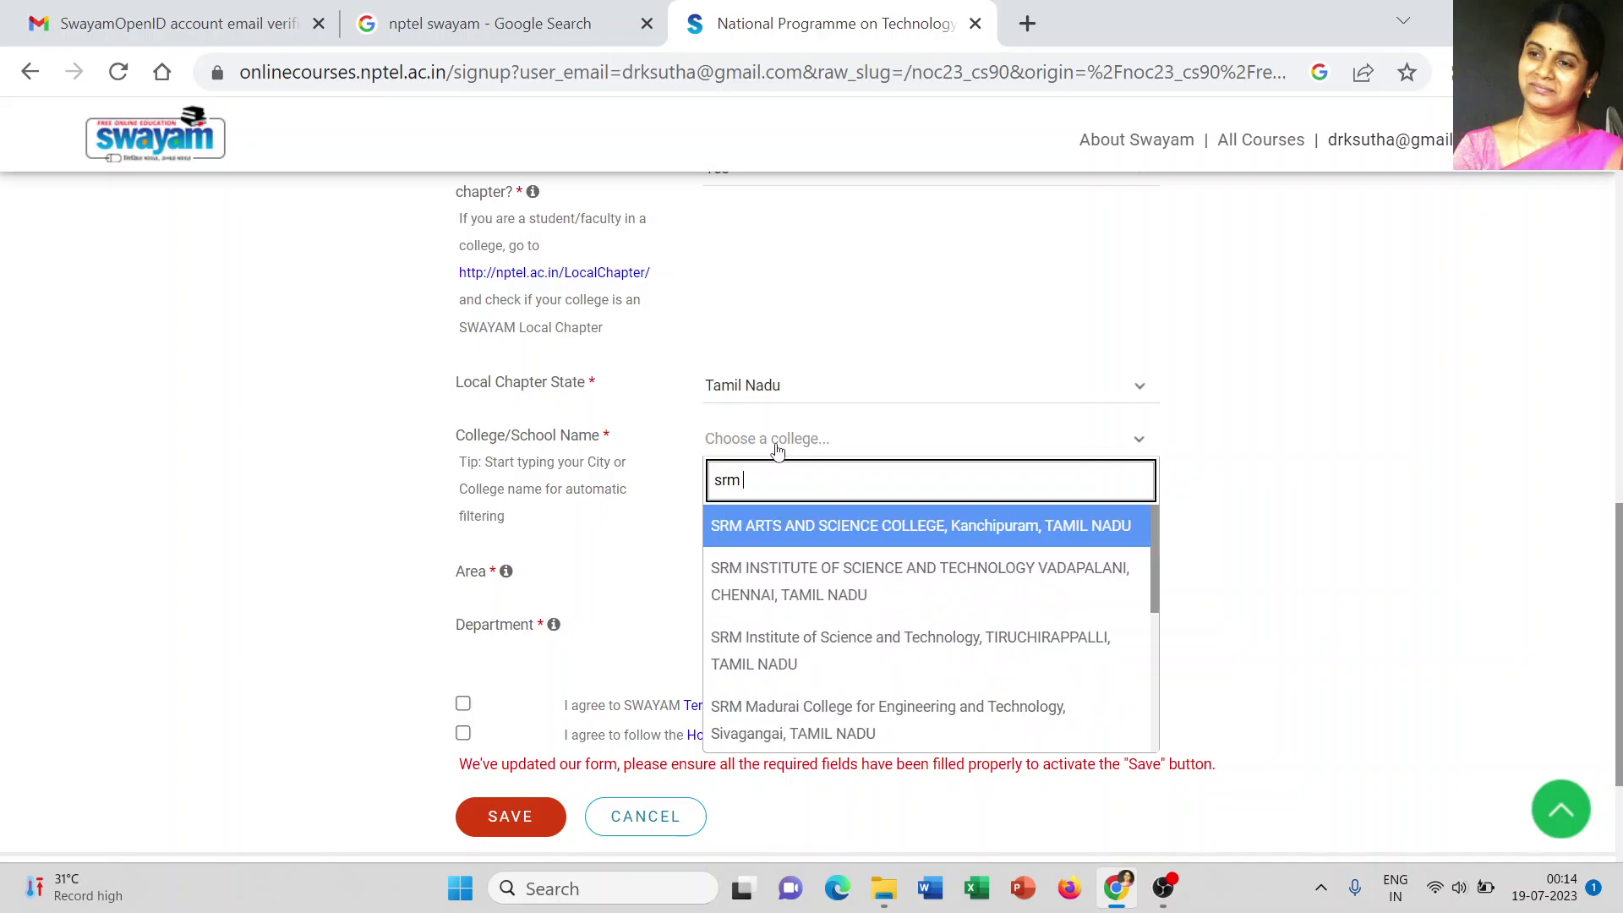
text( un)
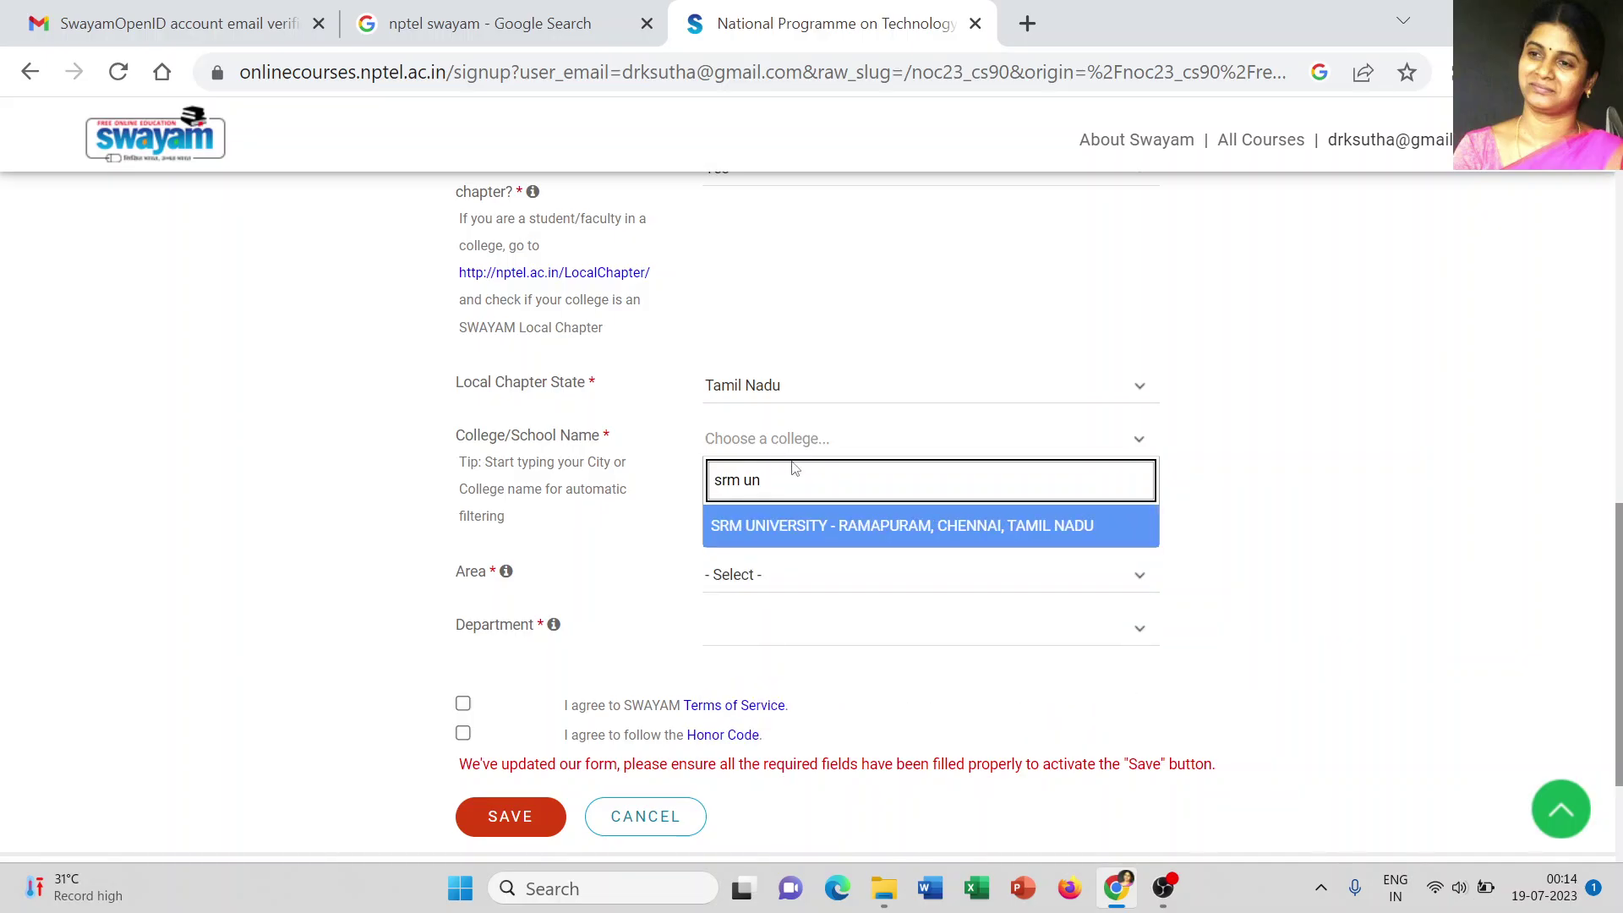
click(875, 538)
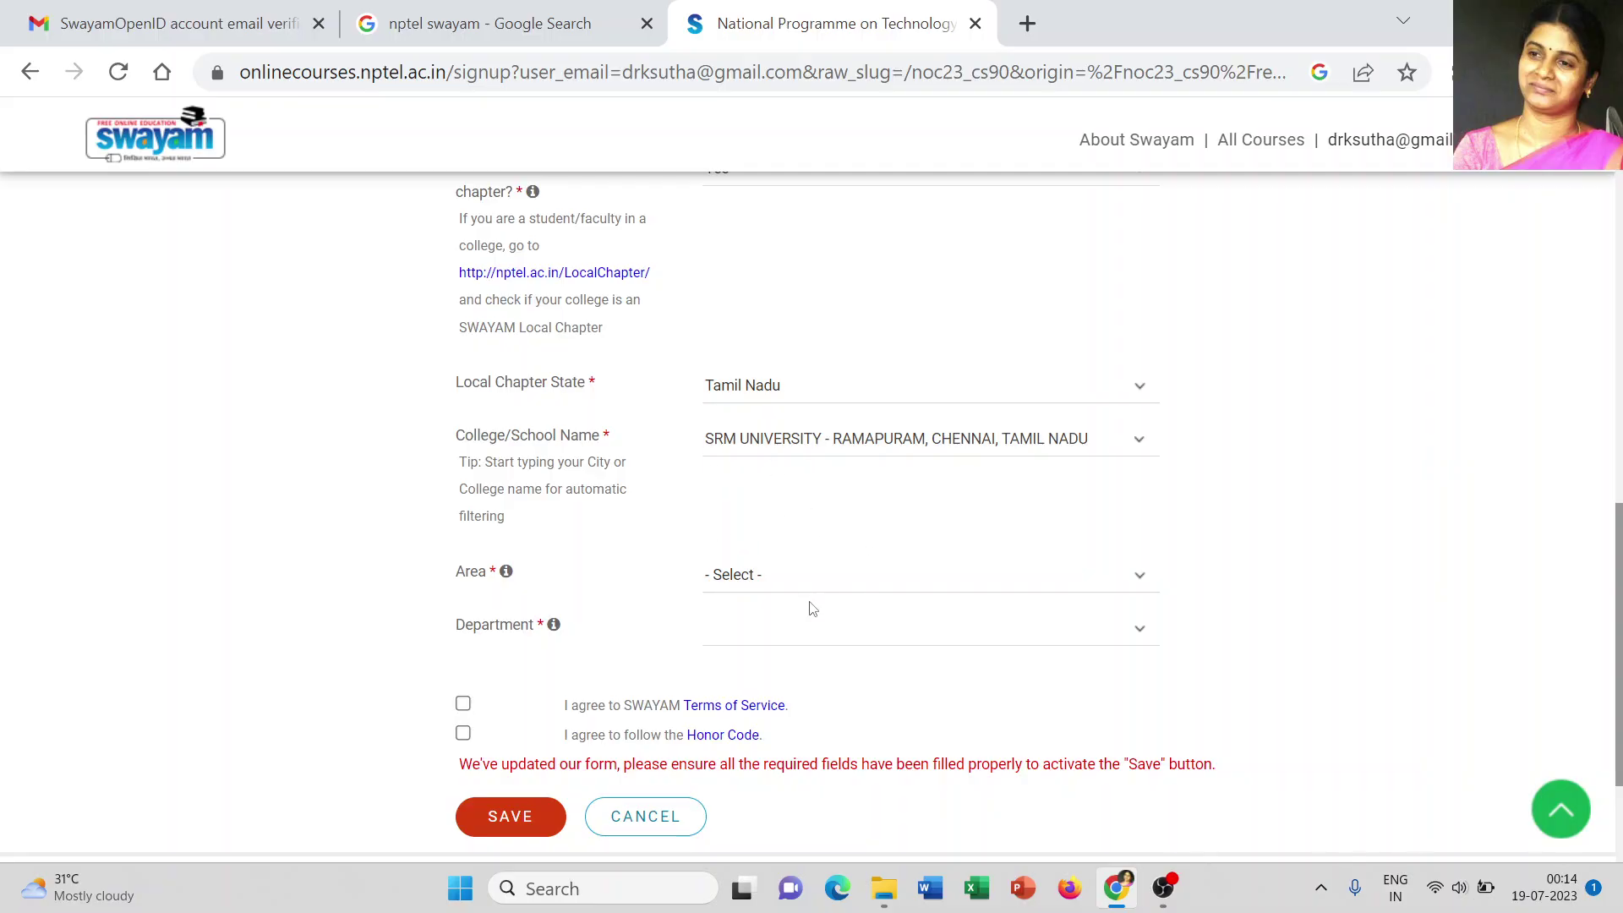
click(766, 582)
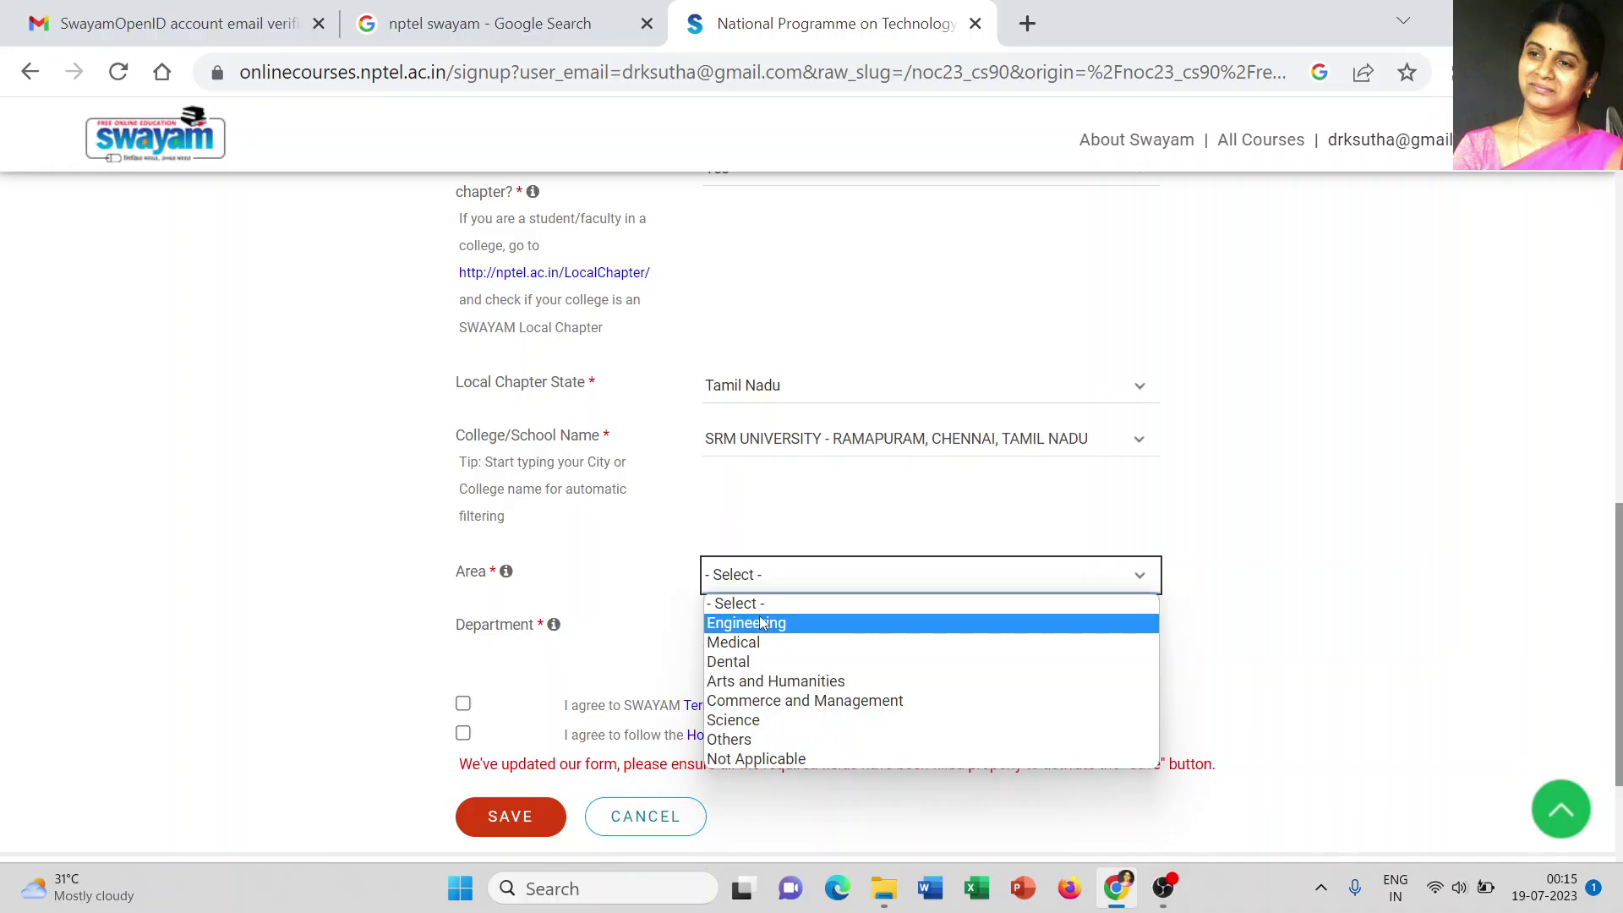
Choose Science as the area and Computer Science as the department
click(786, 727)
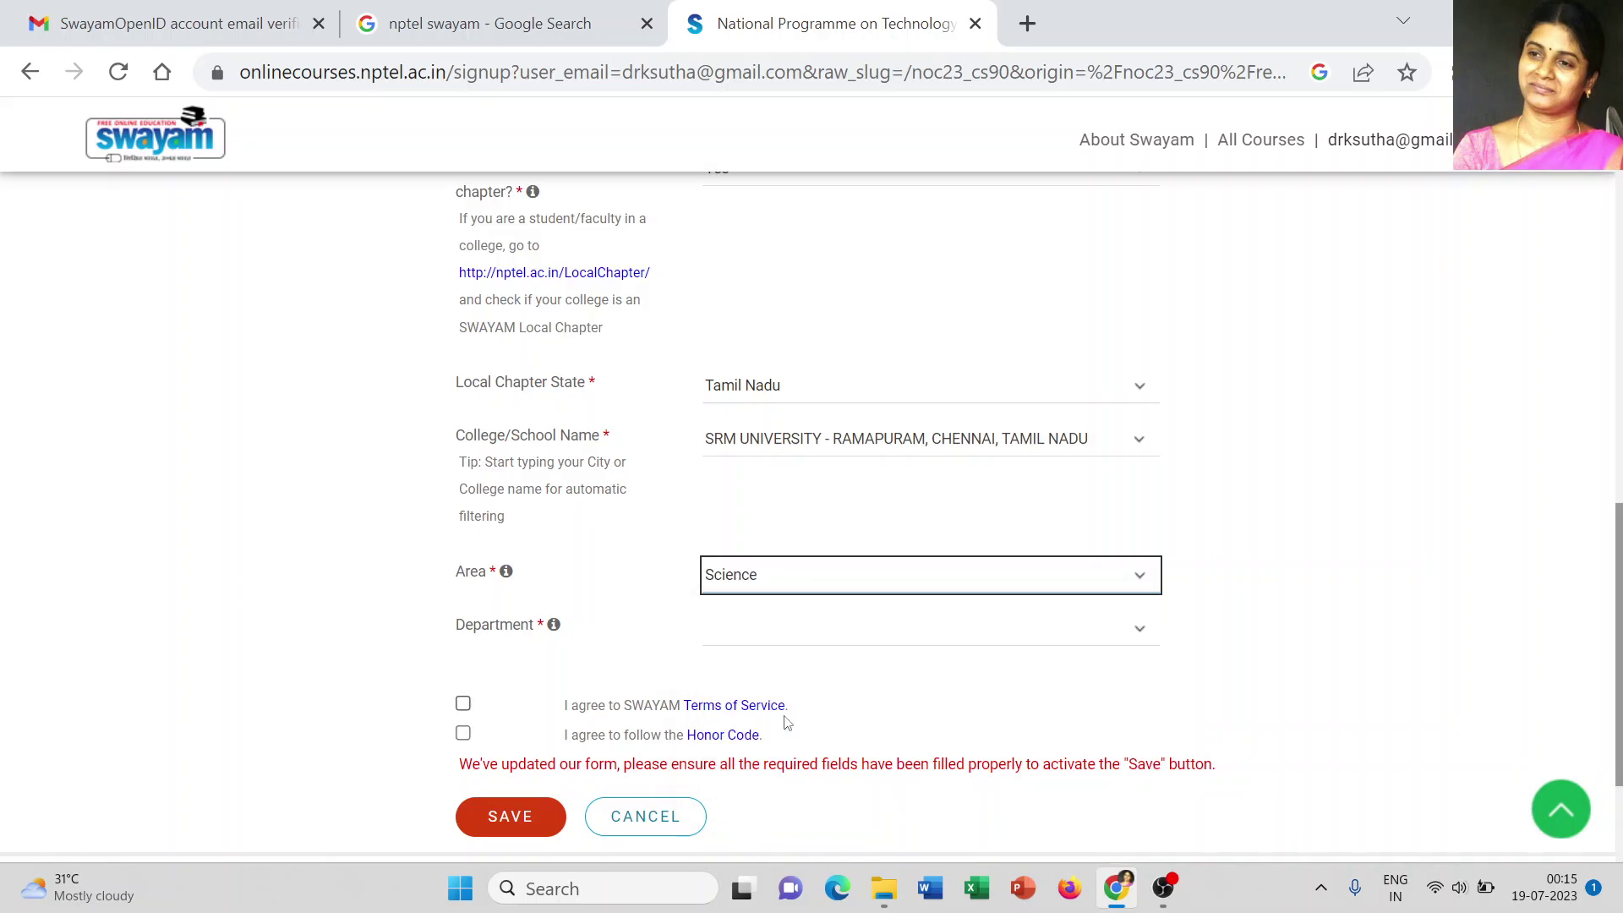
click(734, 645)
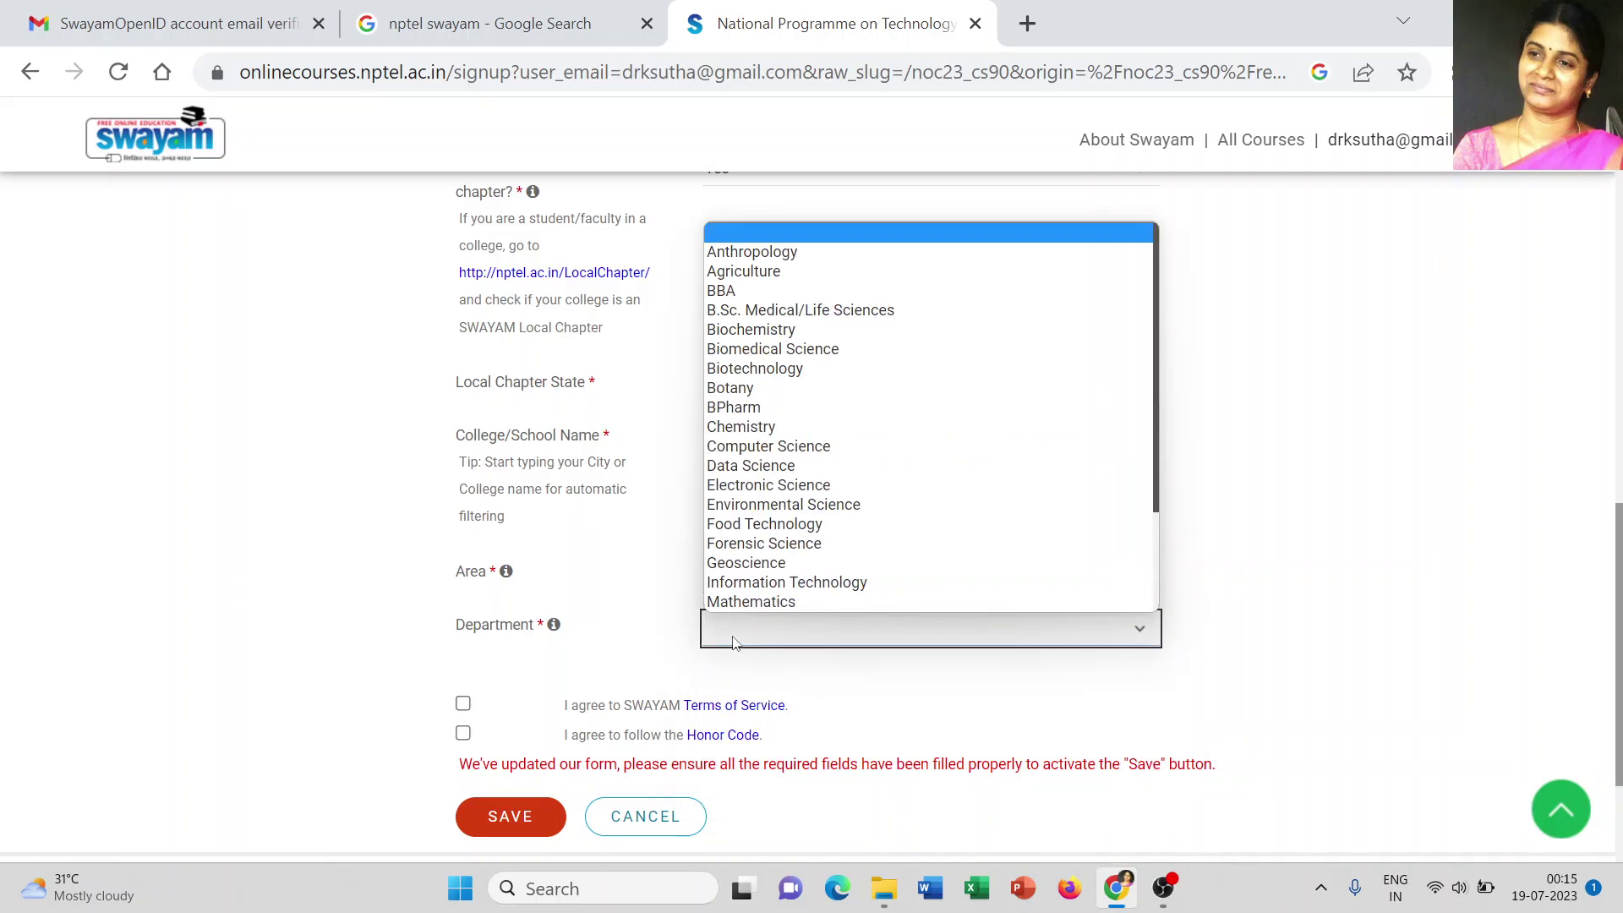
click(766, 435)
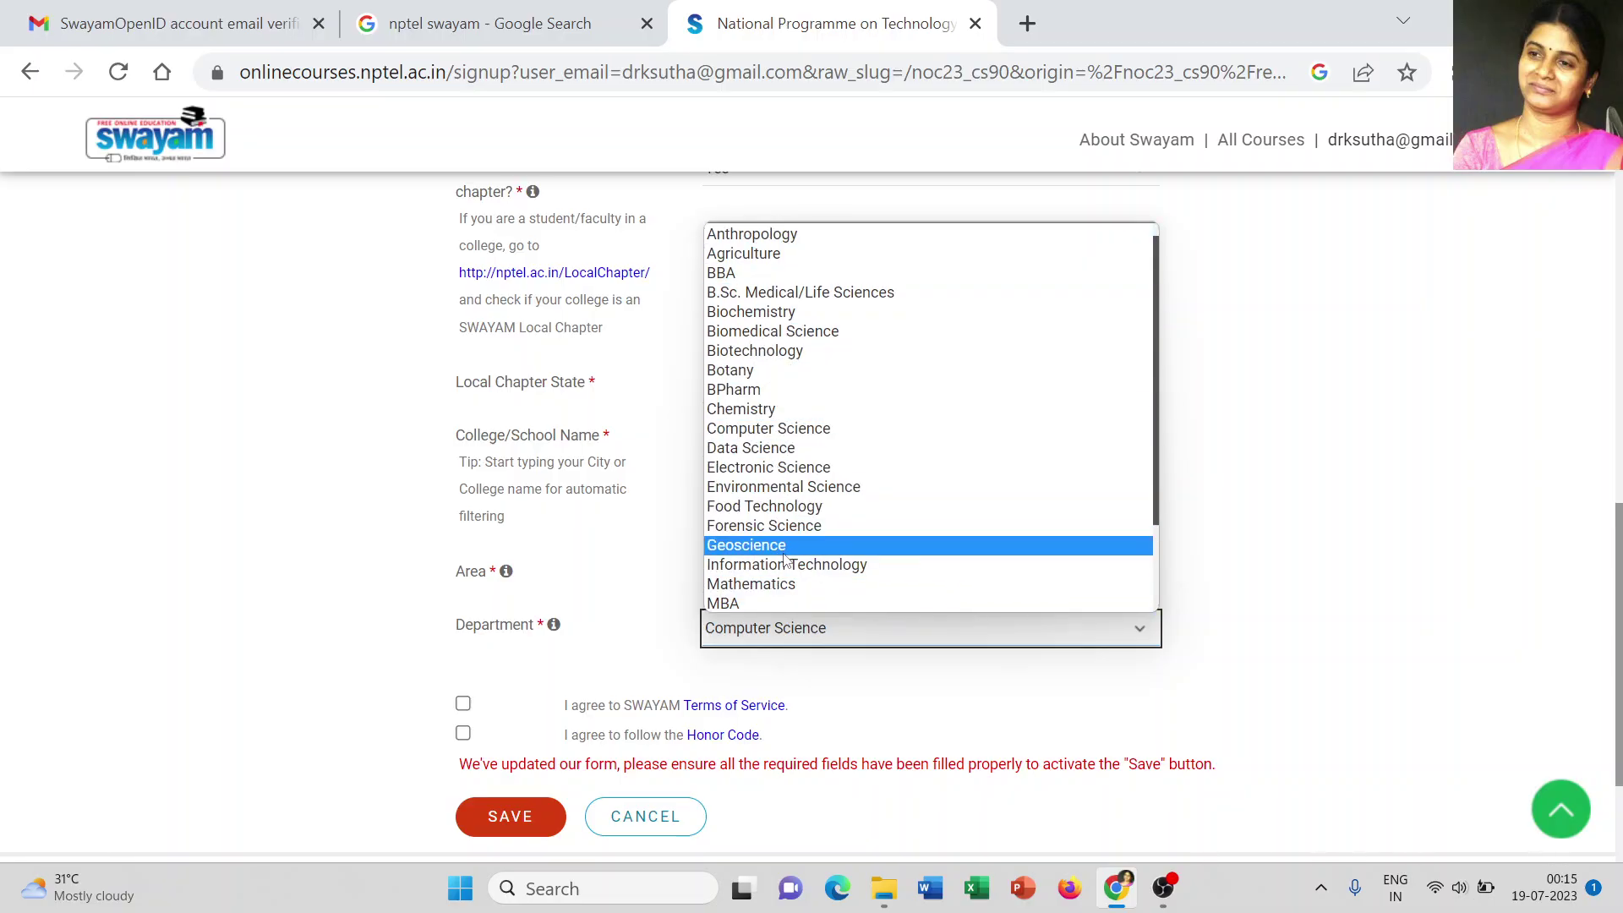
click(1327, 587)
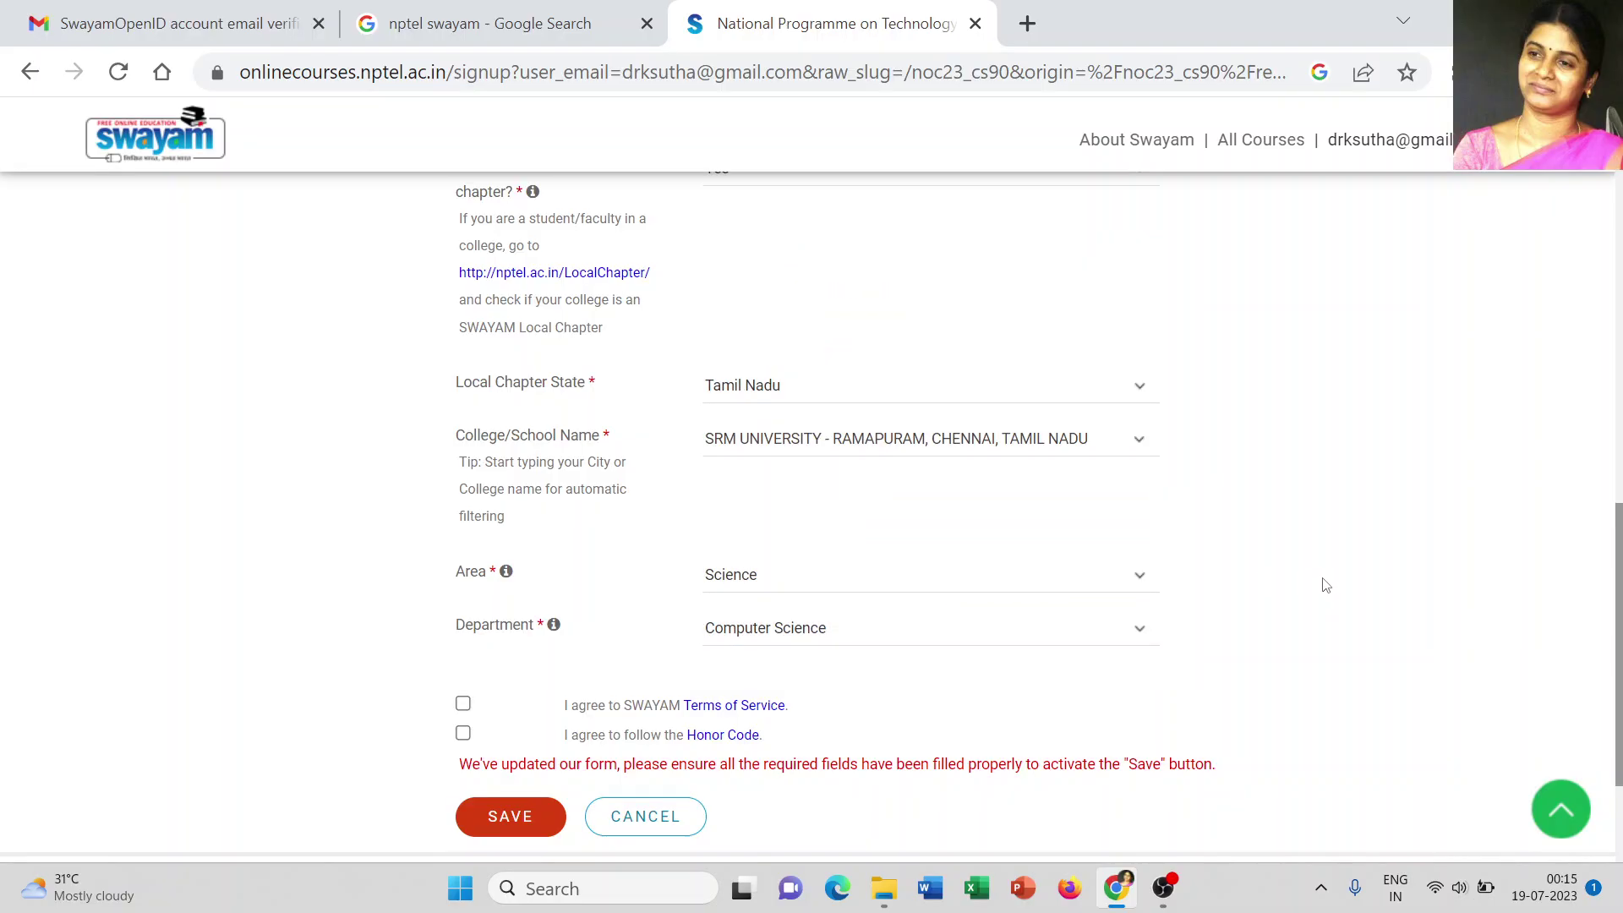
scroll(1297, 570, down, 3)
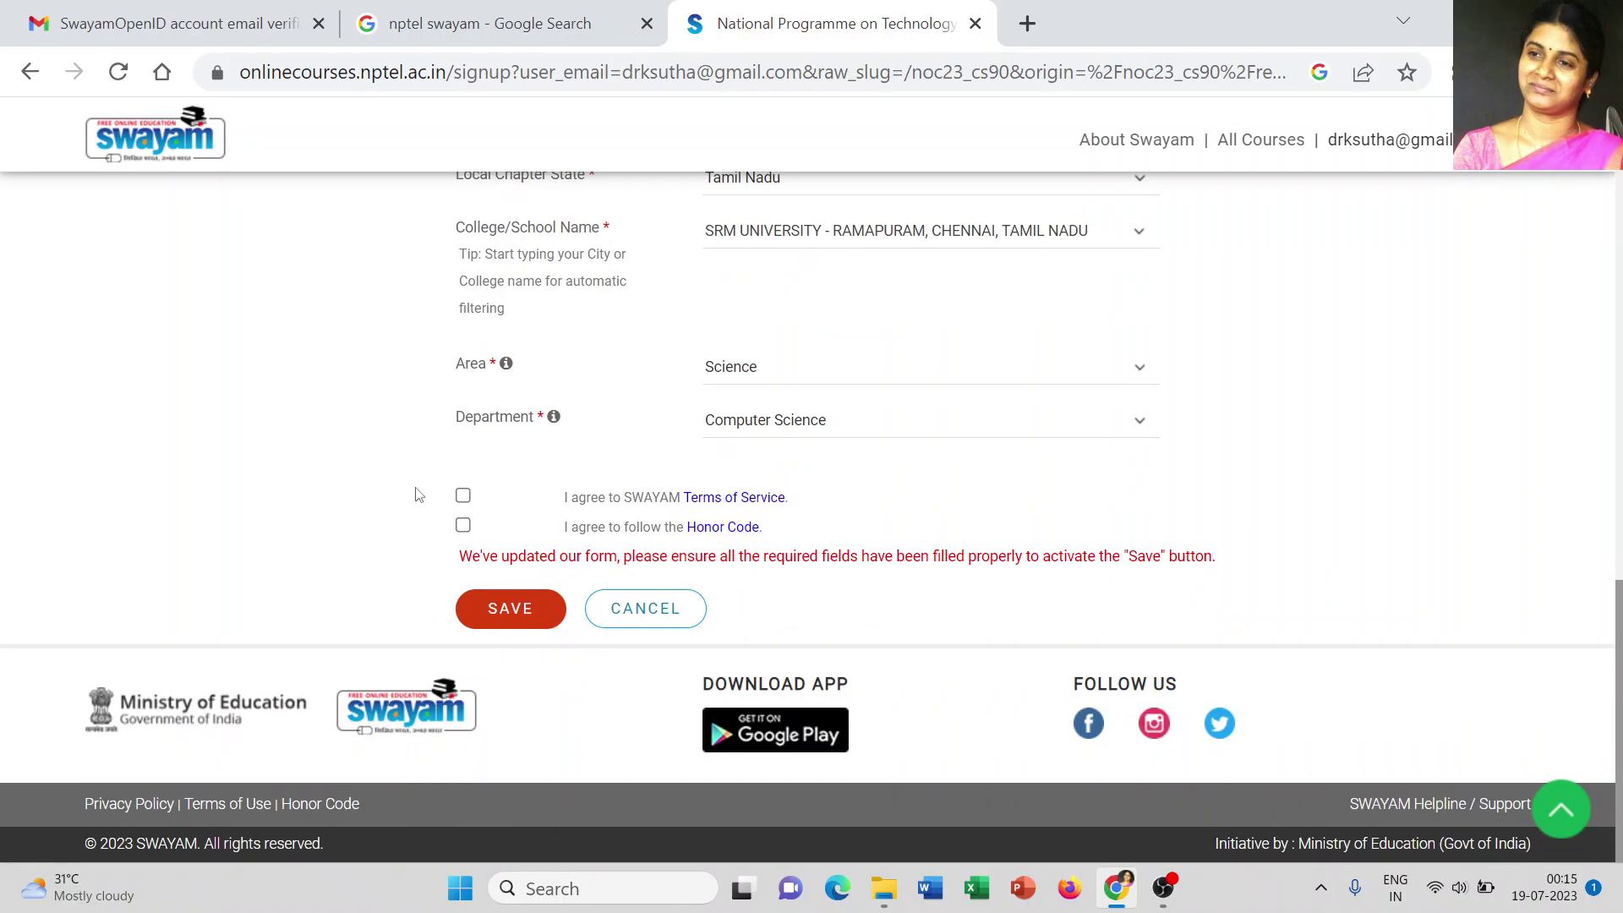
Tick the Terms of Service and Honor Code boxes and save the profile
click(464, 497)
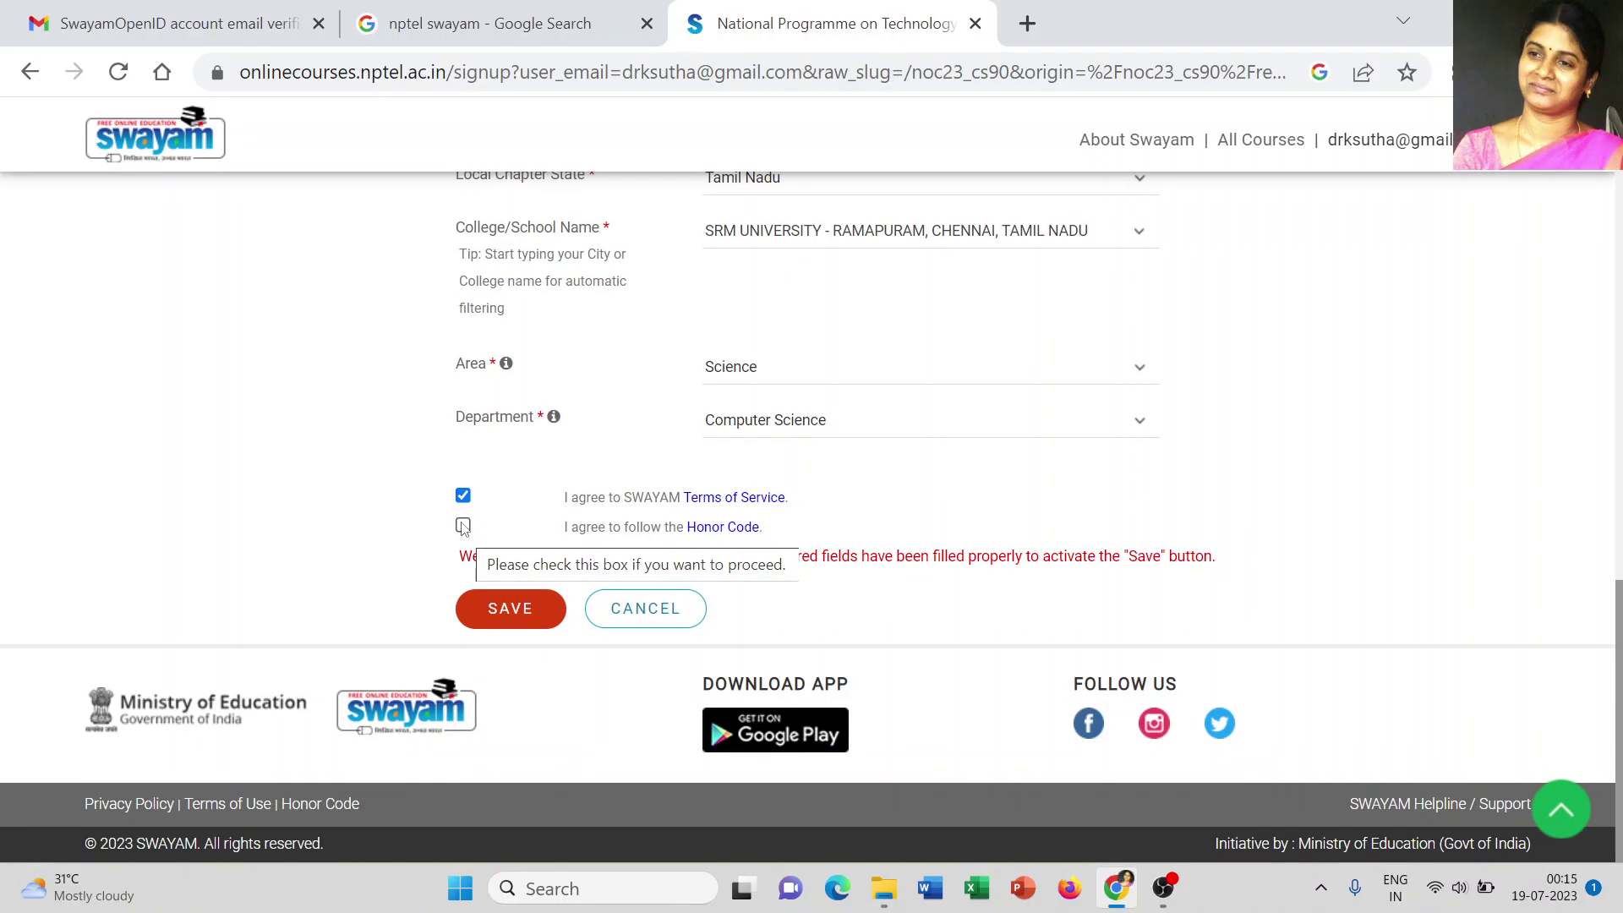
click(463, 526)
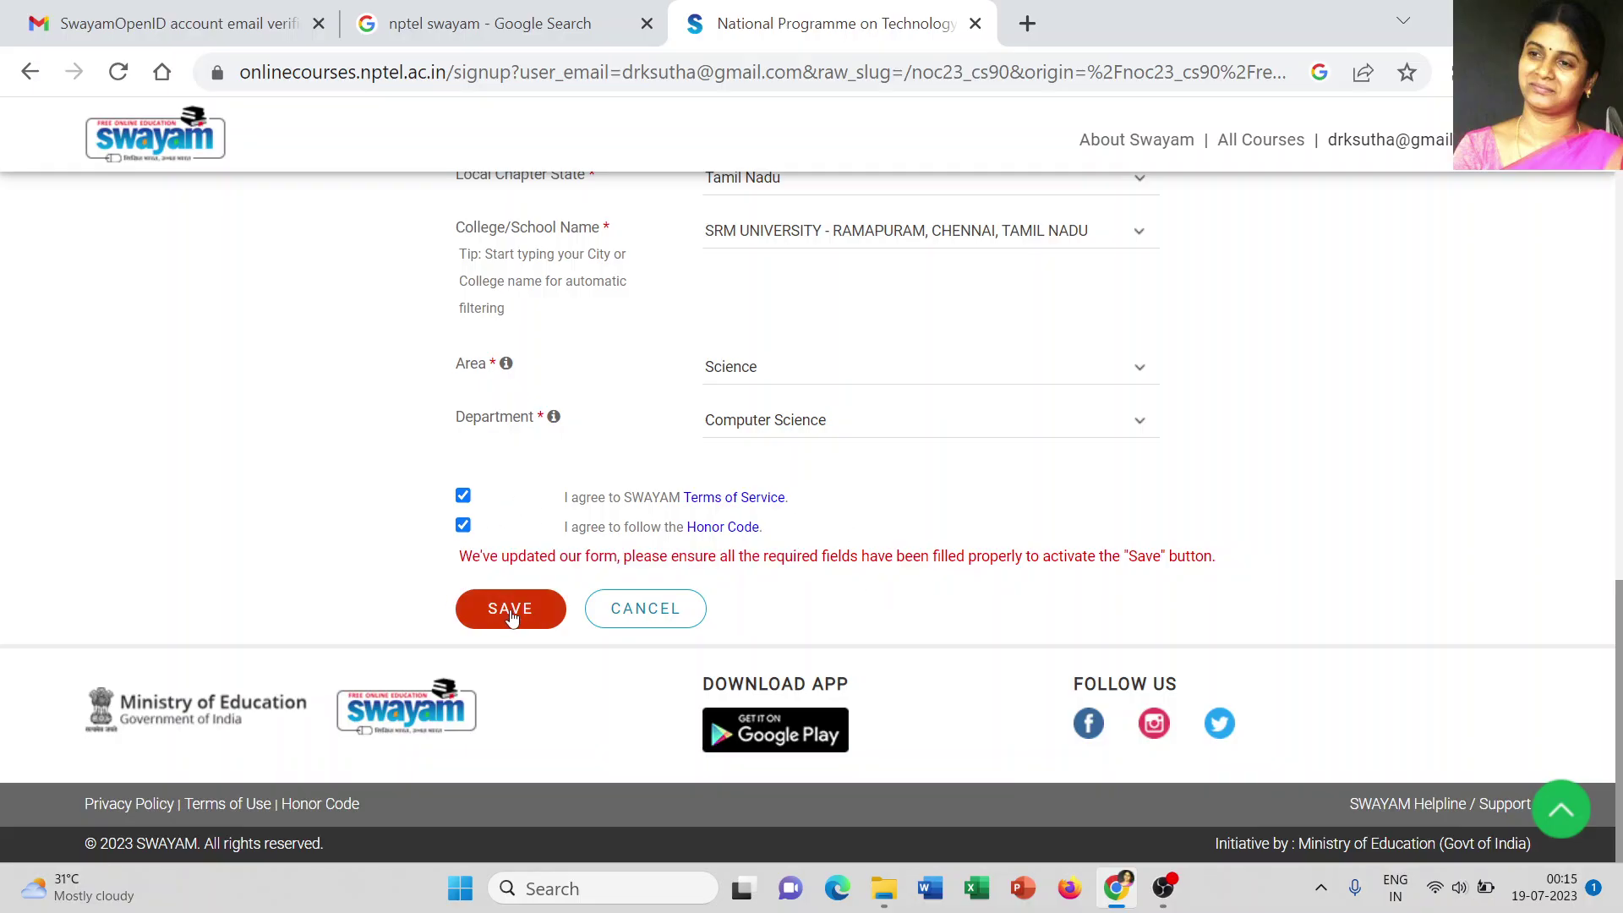
scroll(1098, 470, up, 2)
scroll(1098, 470, up, 5)
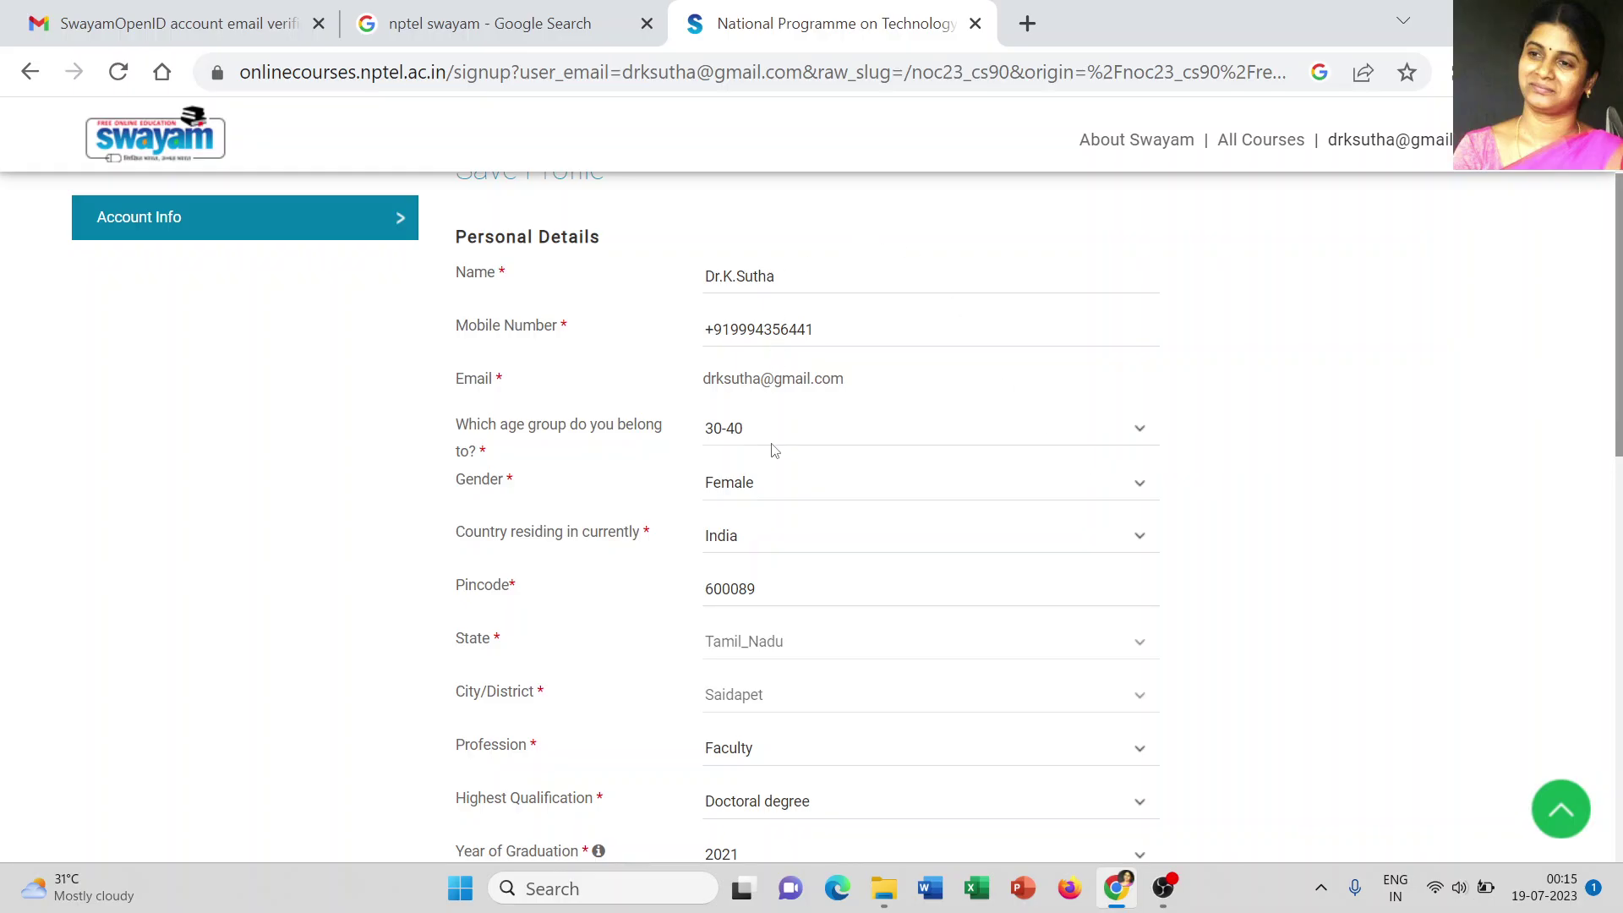
scroll(782, 481, down, 3)
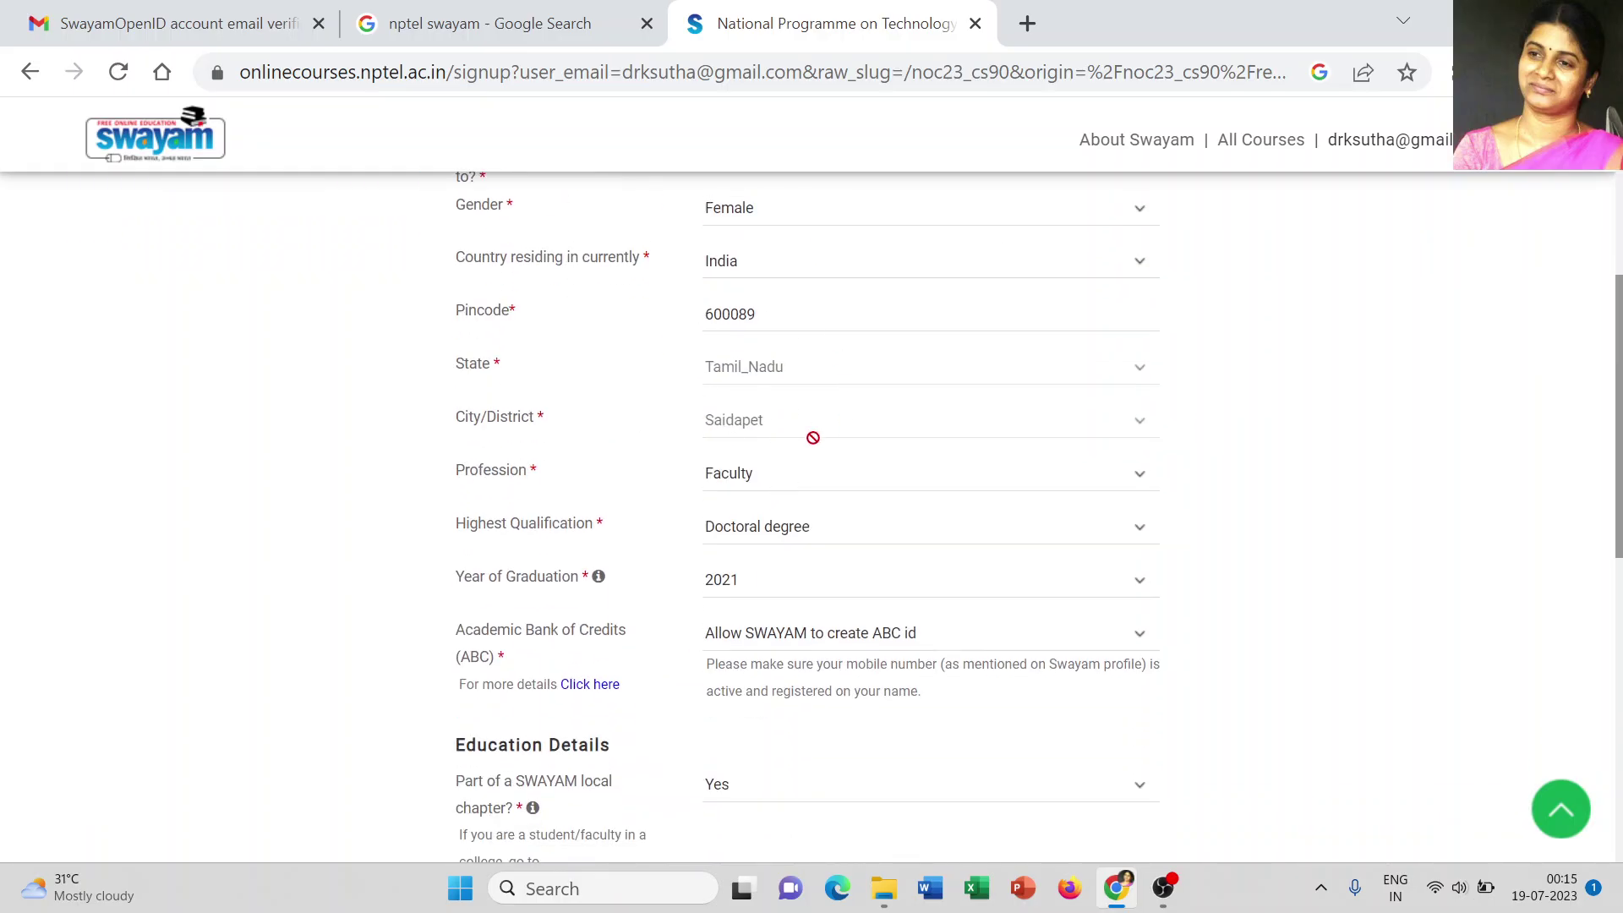
scroll(837, 567, down, 3)
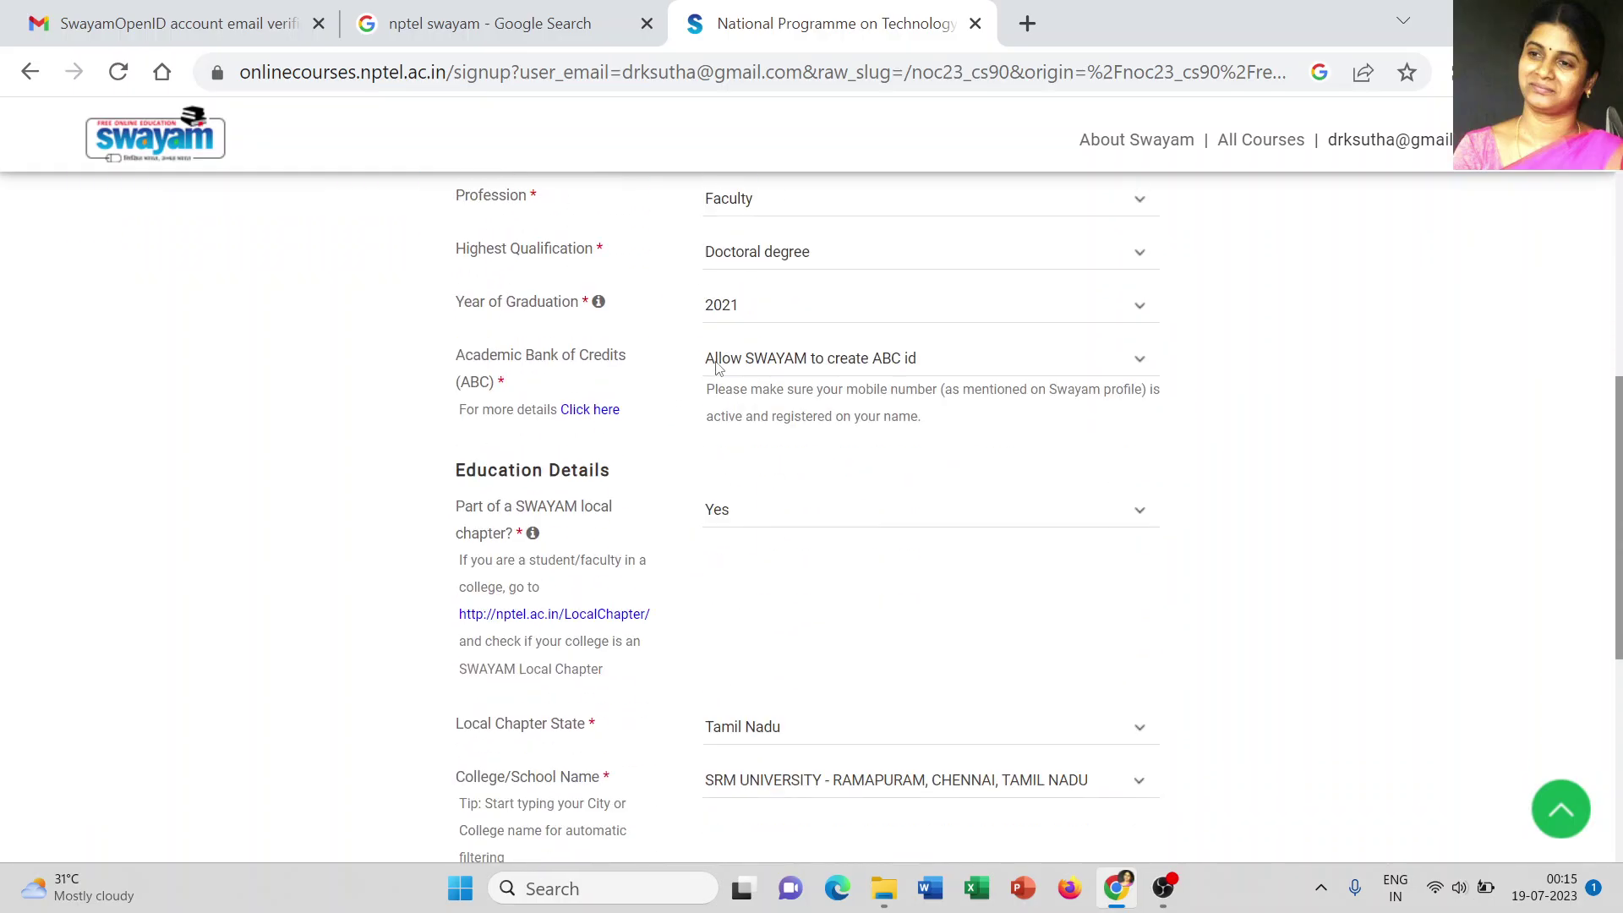
scroll(783, 531, down, 4)
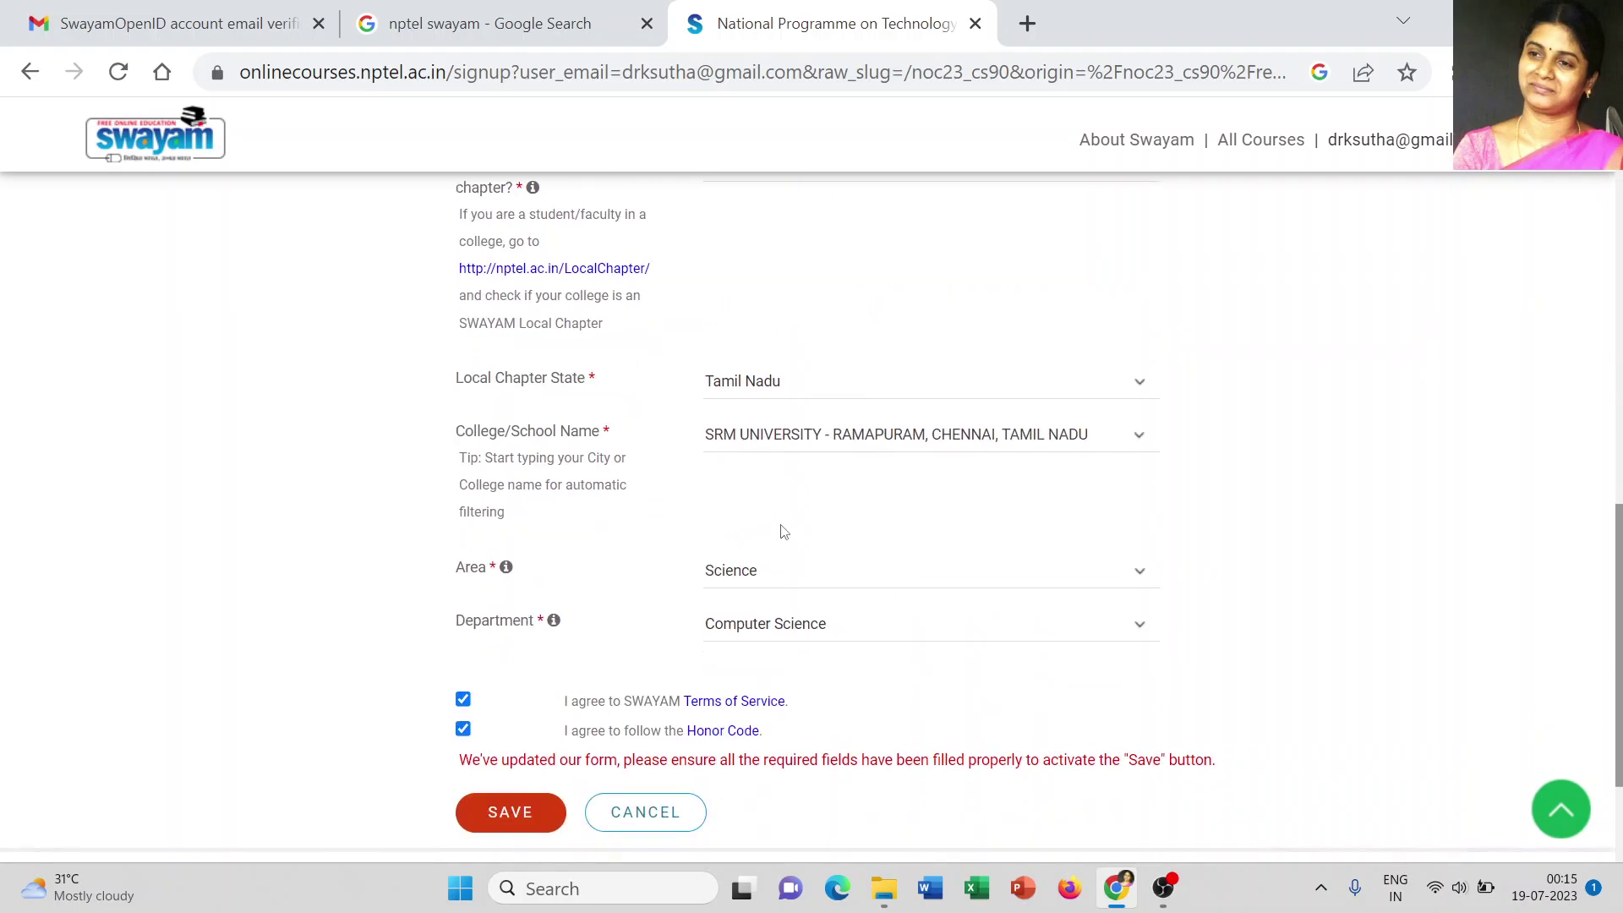
scroll(782, 531, down, 2)
click(517, 610)
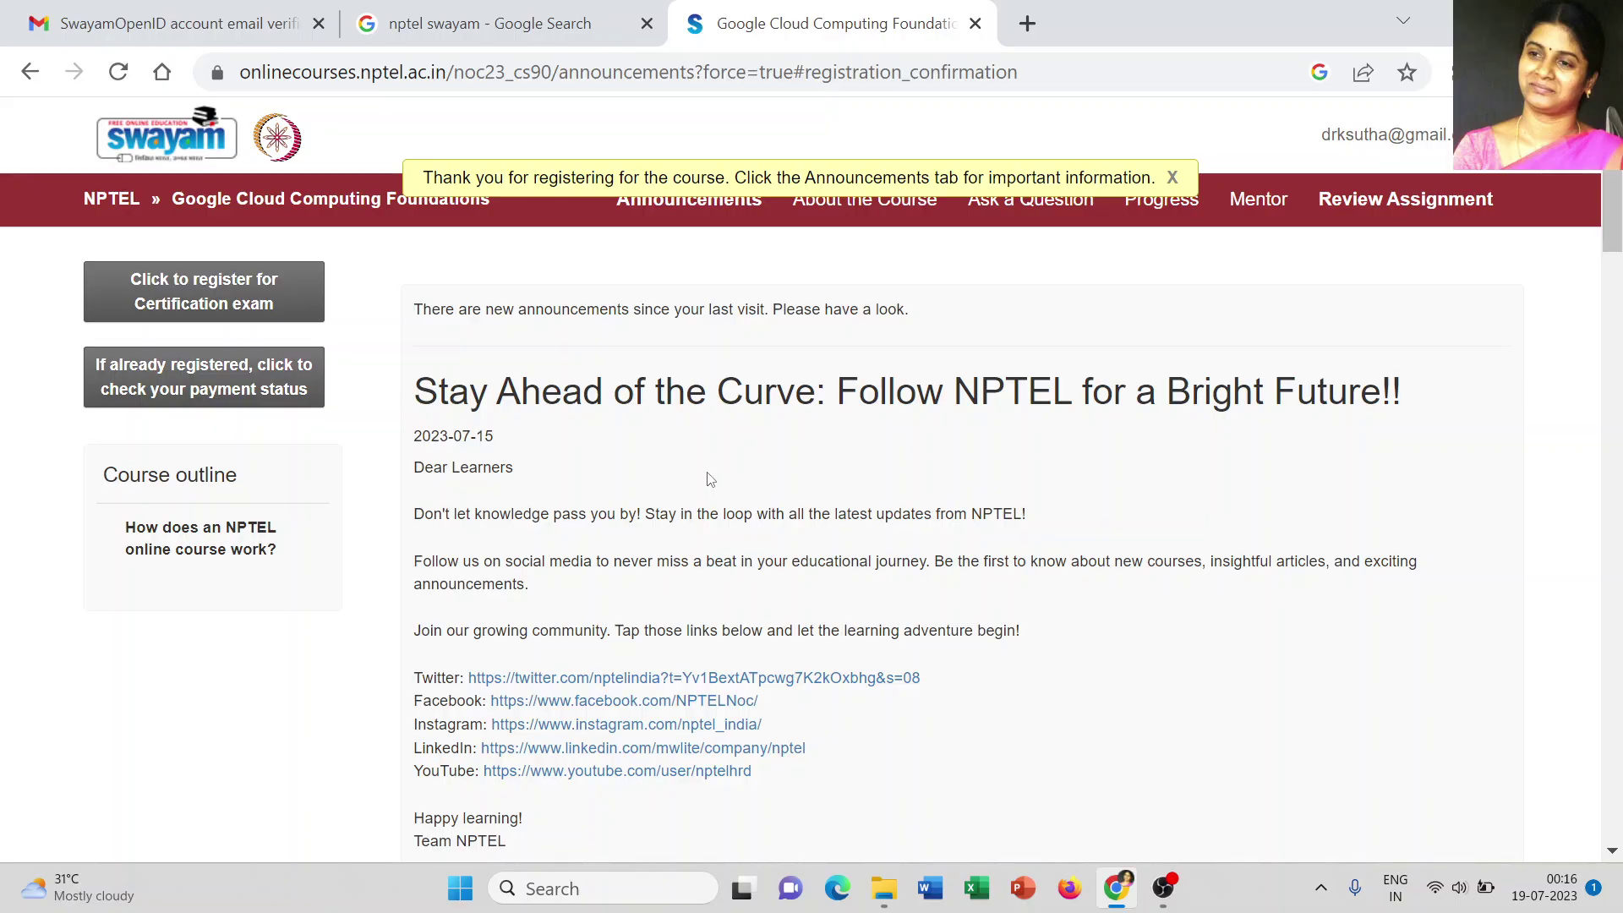
Scroll through all course announcements and back up, then go to 'About the Course'
click(686, 206)
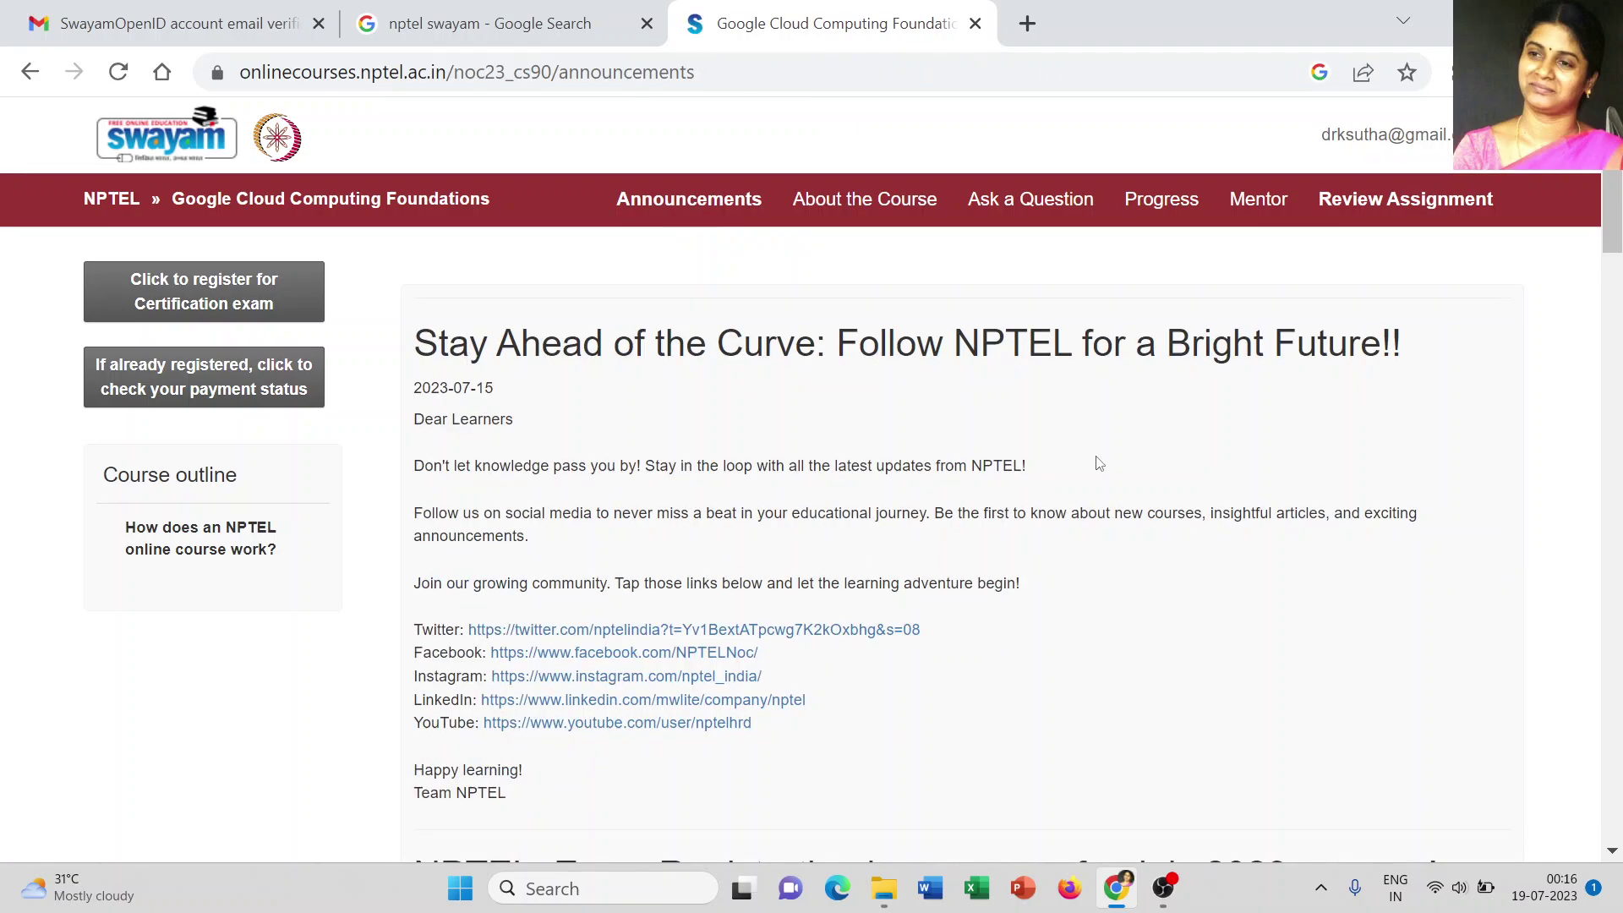
scroll(1092, 455, down, 3)
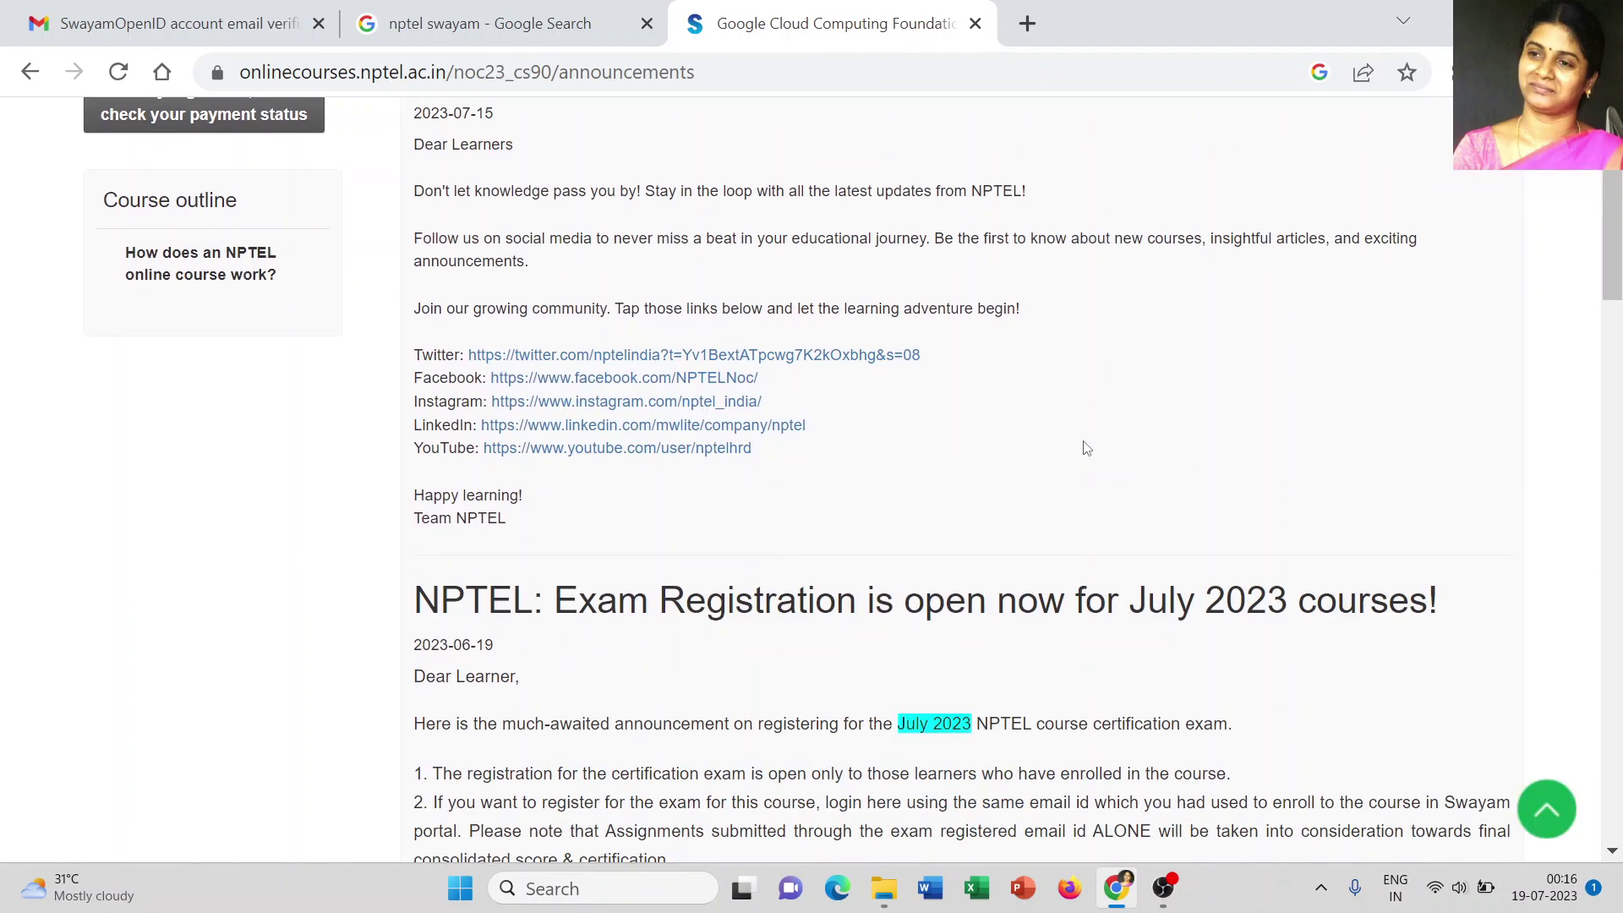
scroll(1081, 446, down, 3)
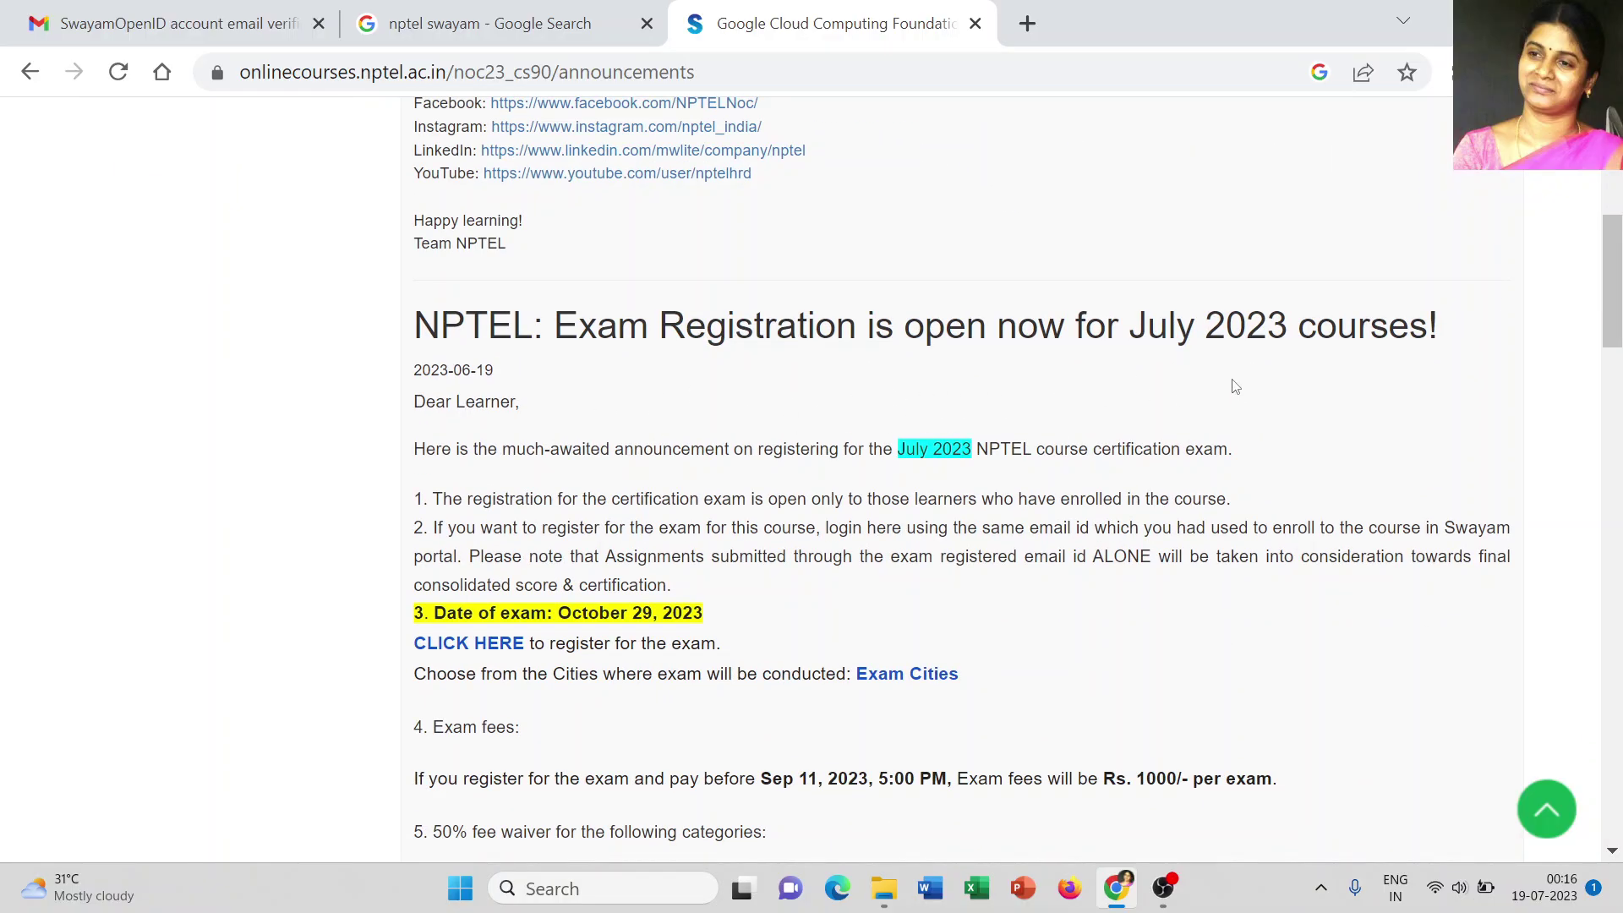
scroll(1234, 385, down, 3)
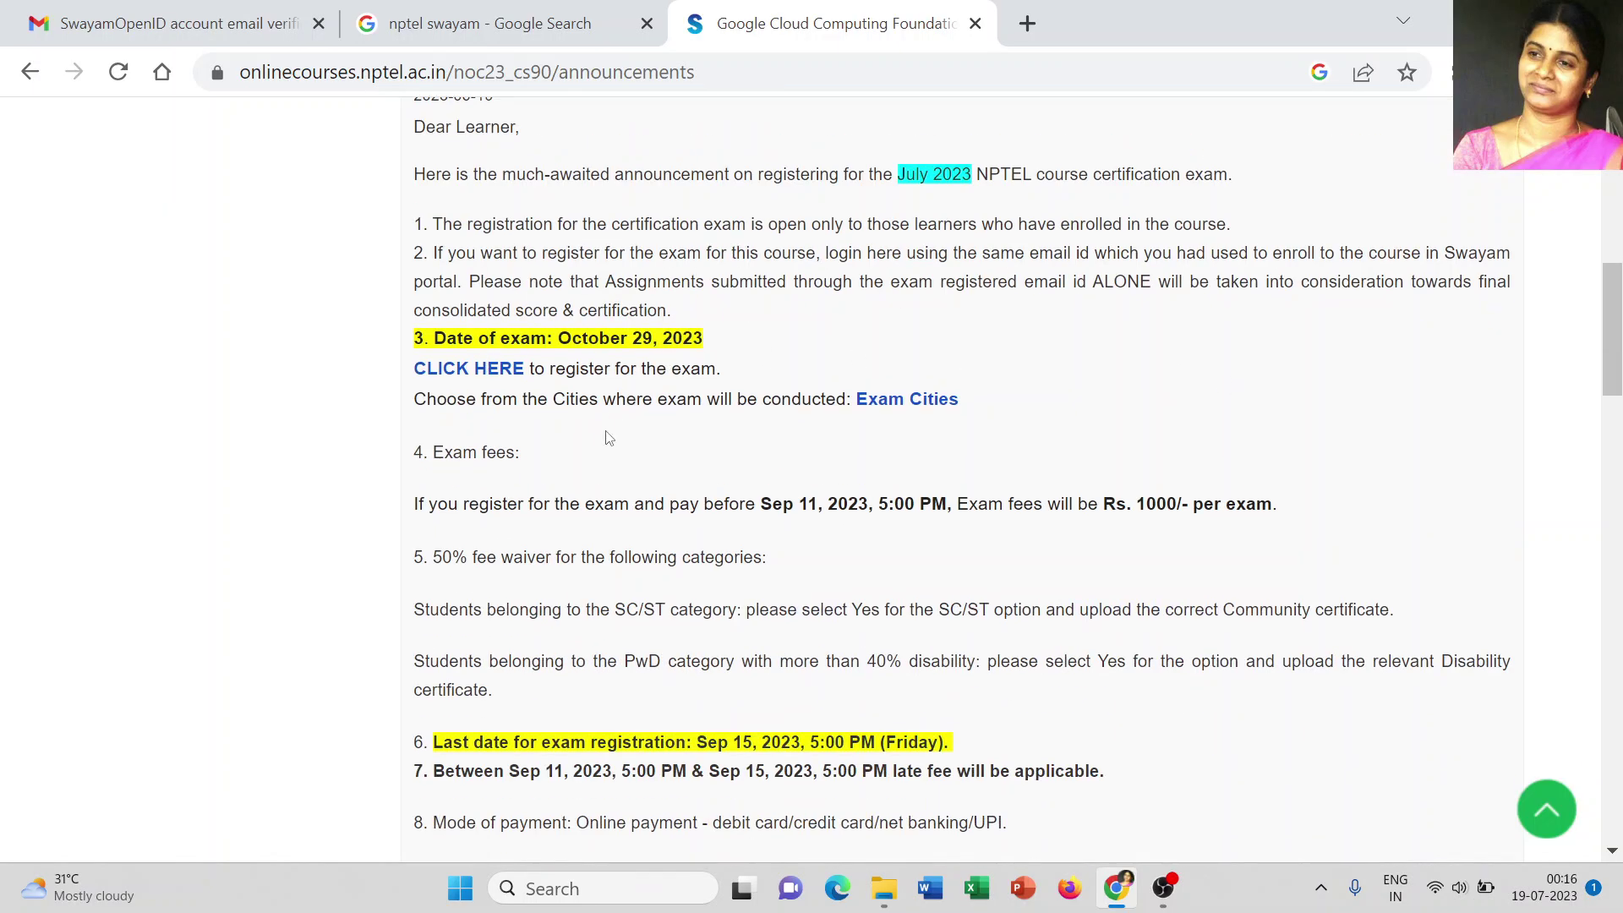
scroll(609, 437, down, 3)
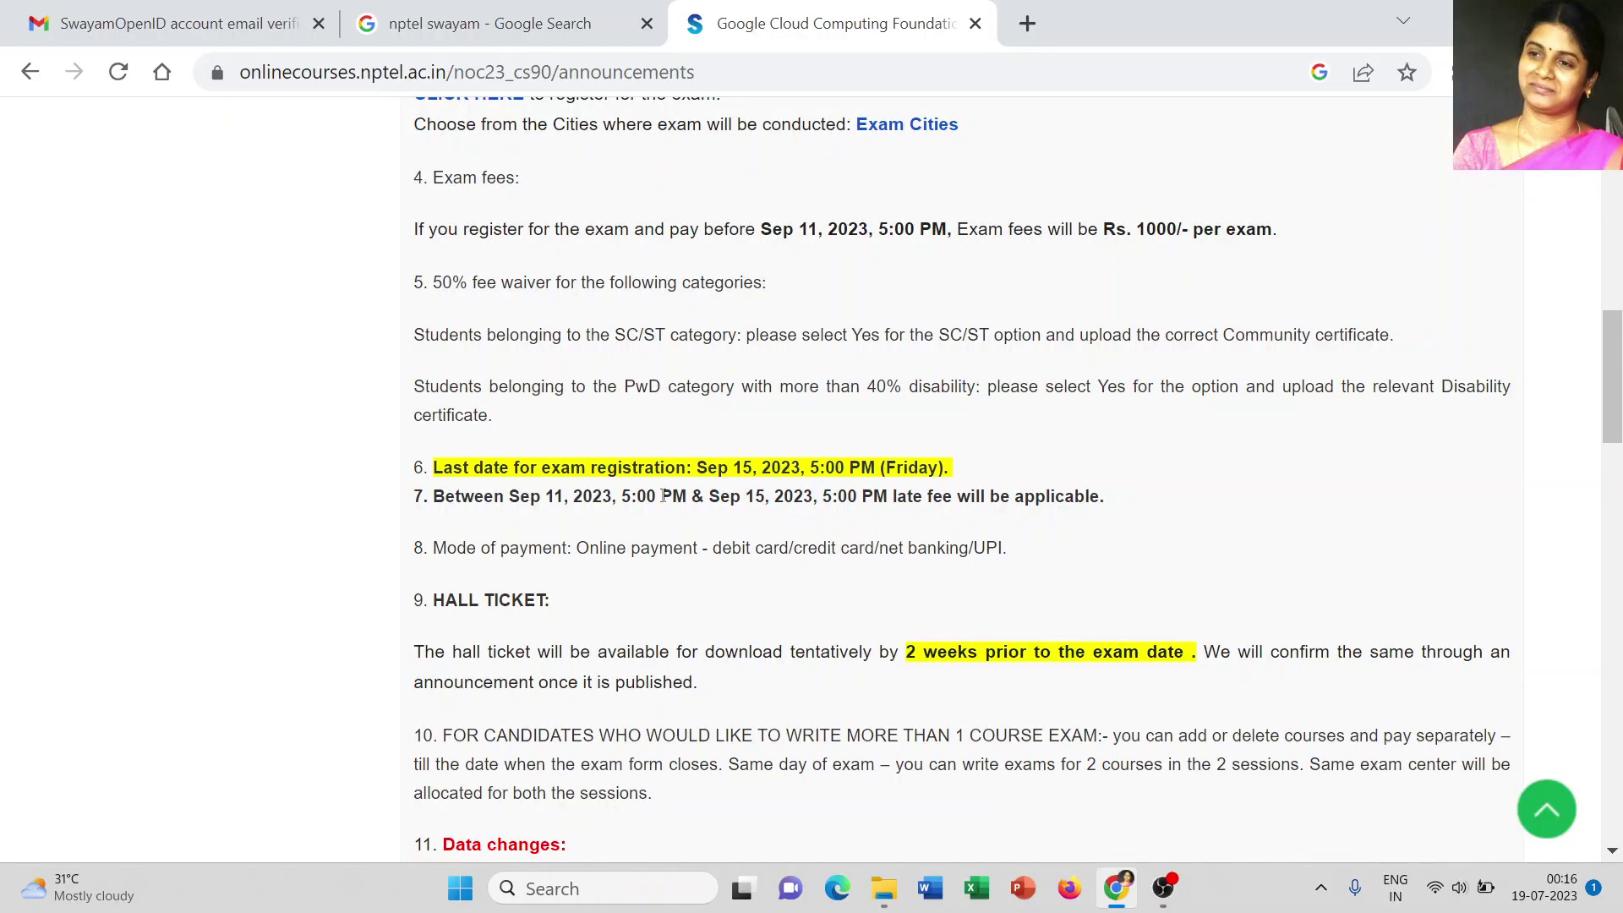
scroll(701, 560, down, 4)
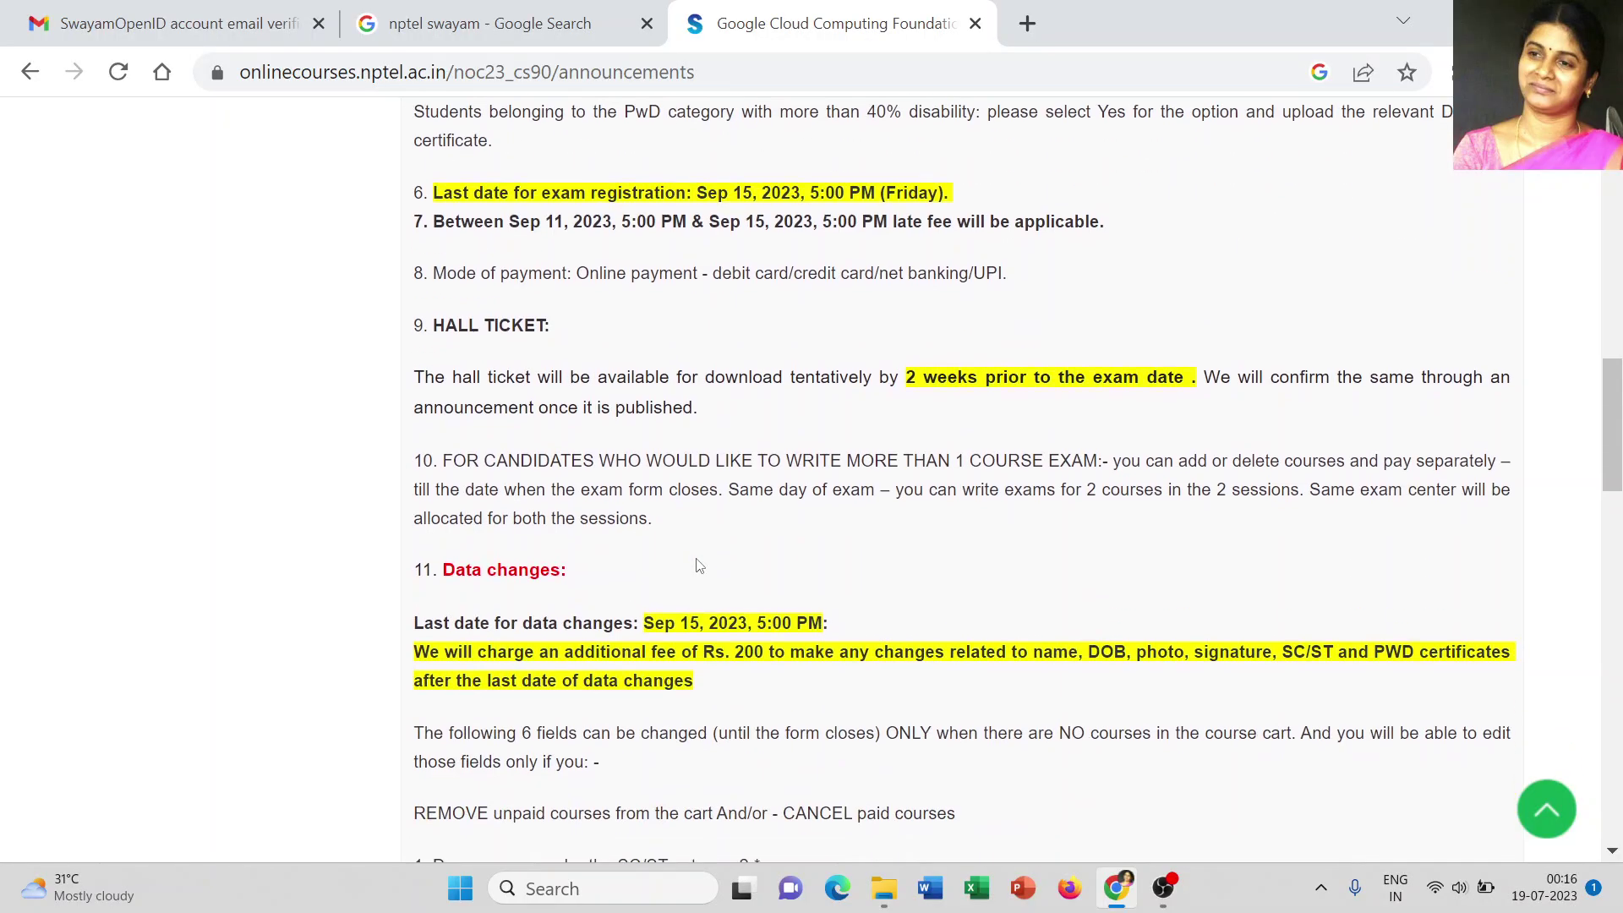
scroll(811, 537, down, 2)
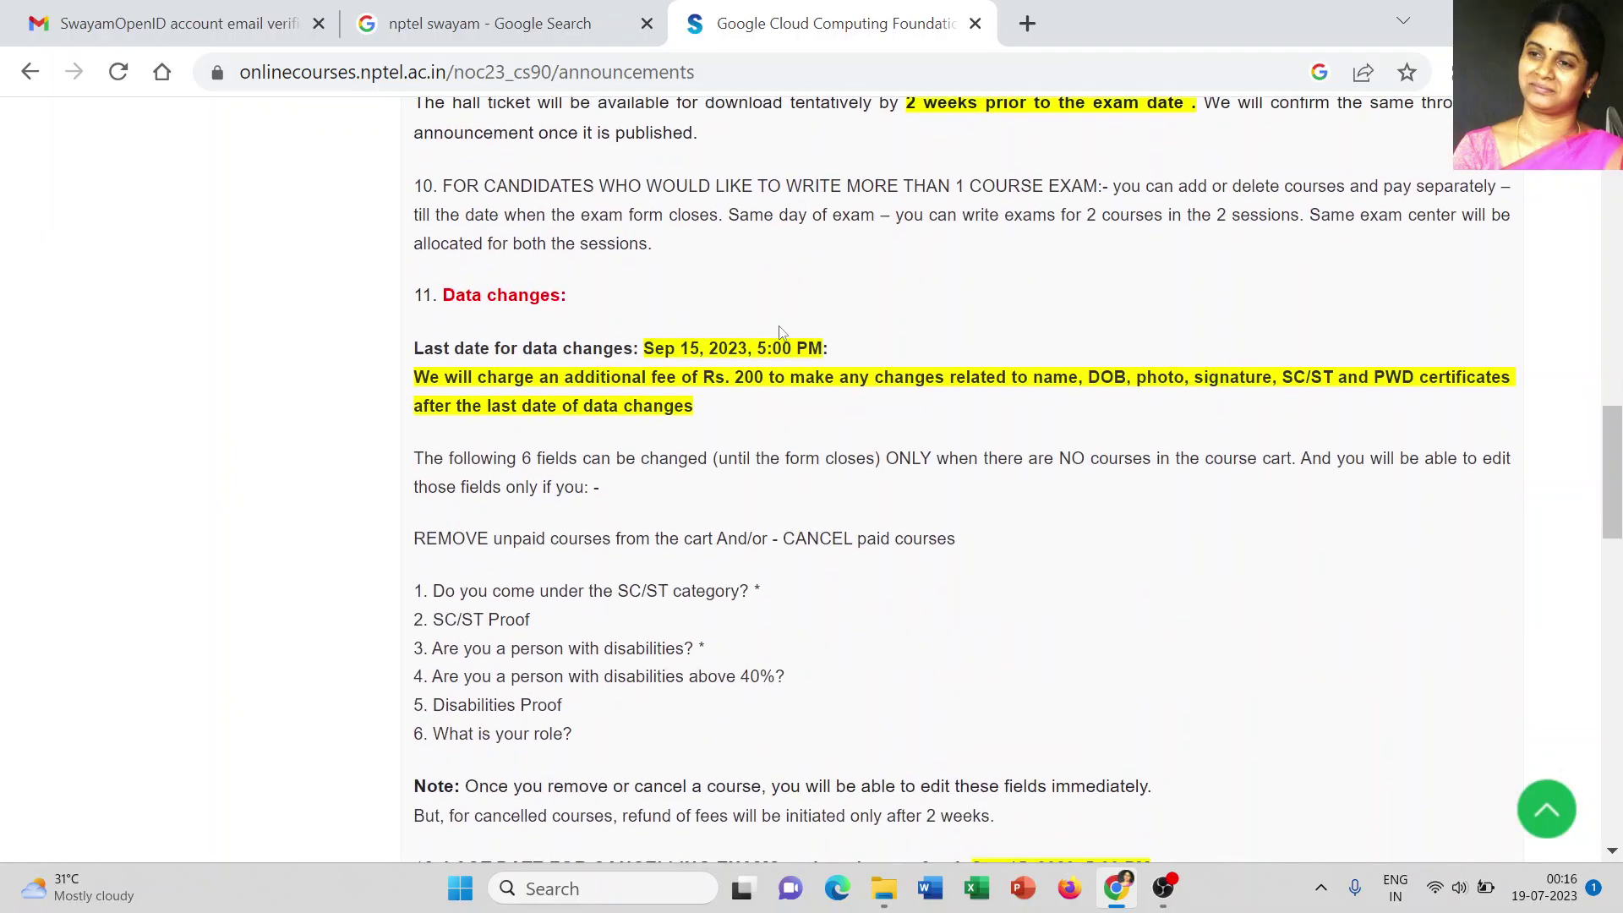
scroll(870, 558, down, 5)
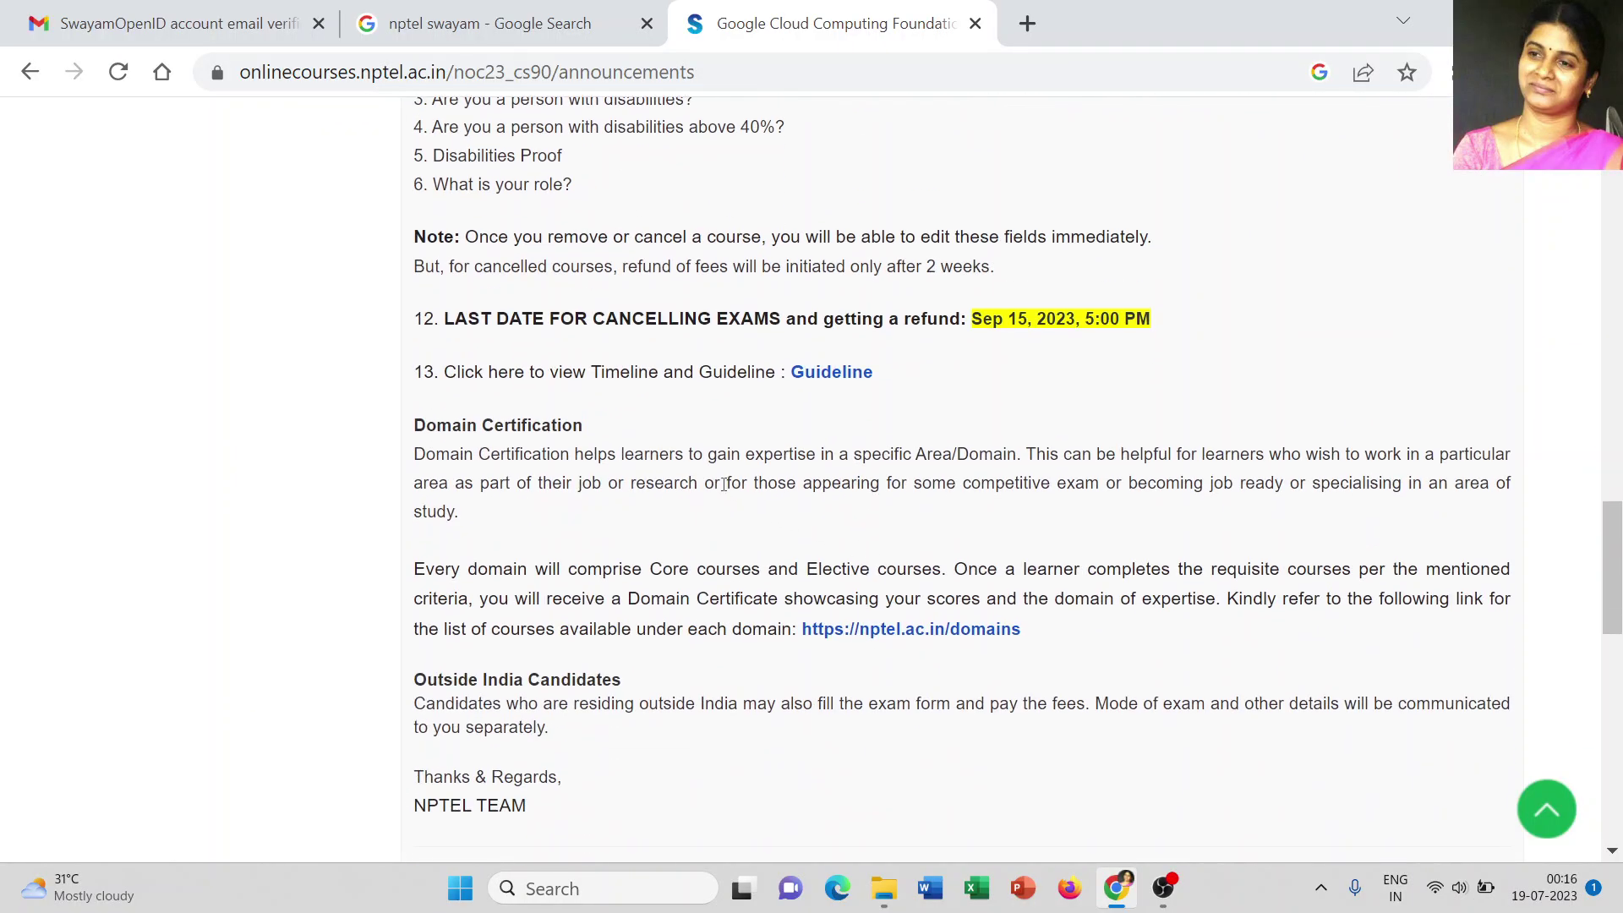
scroll(714, 529, down, 3)
scroll(712, 530, down, 5)
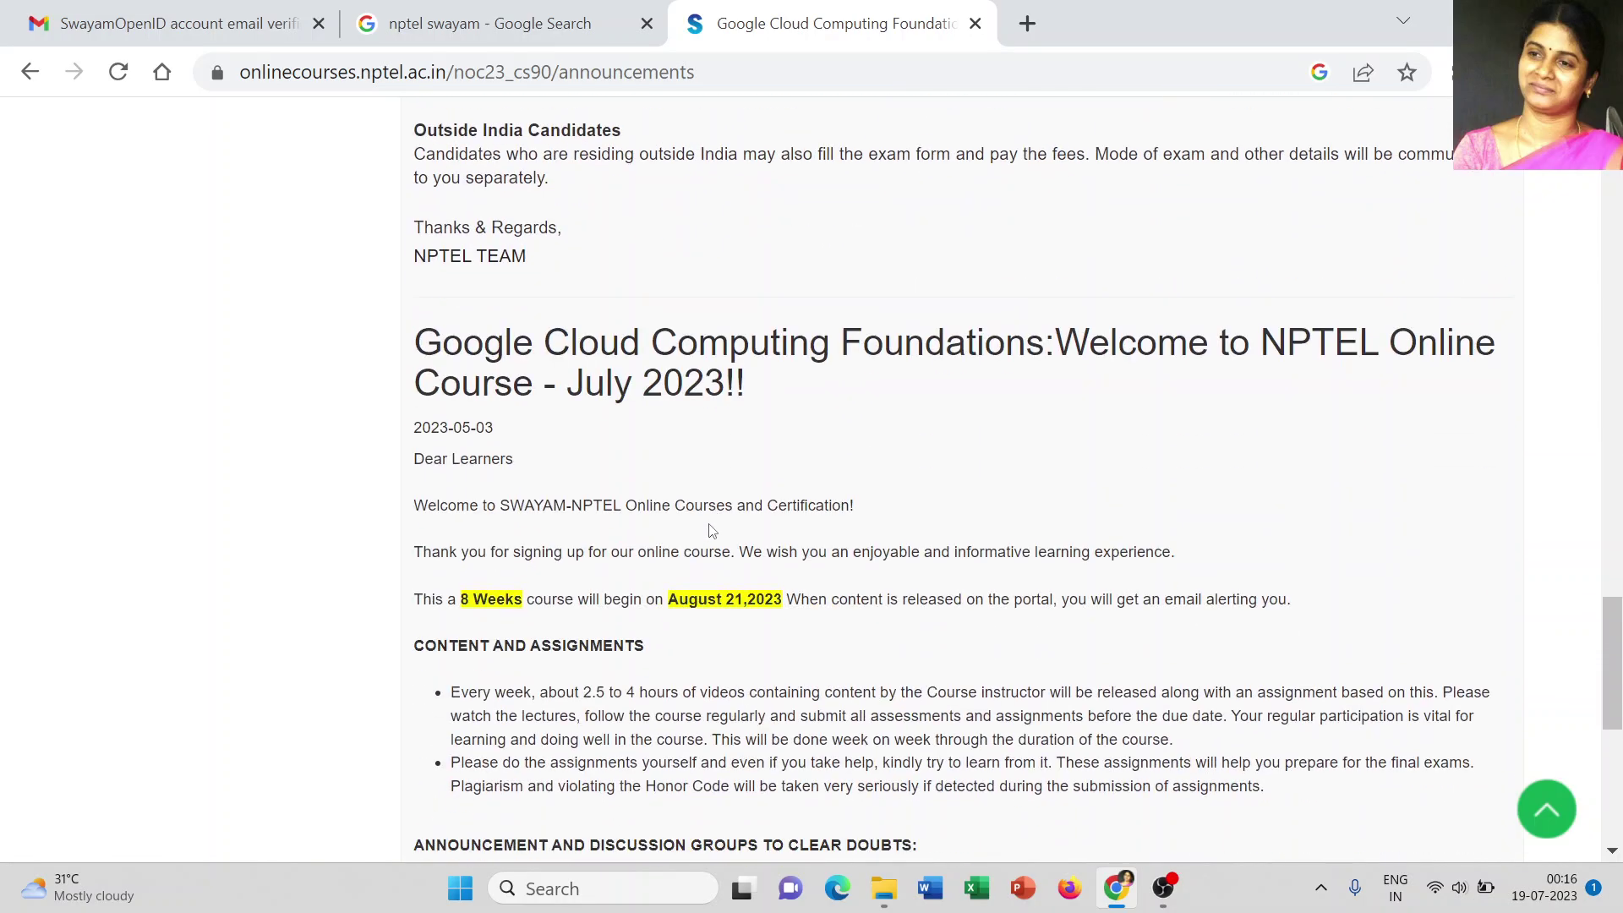
scroll(713, 530, up, 5)
scroll(711, 525, down, 10)
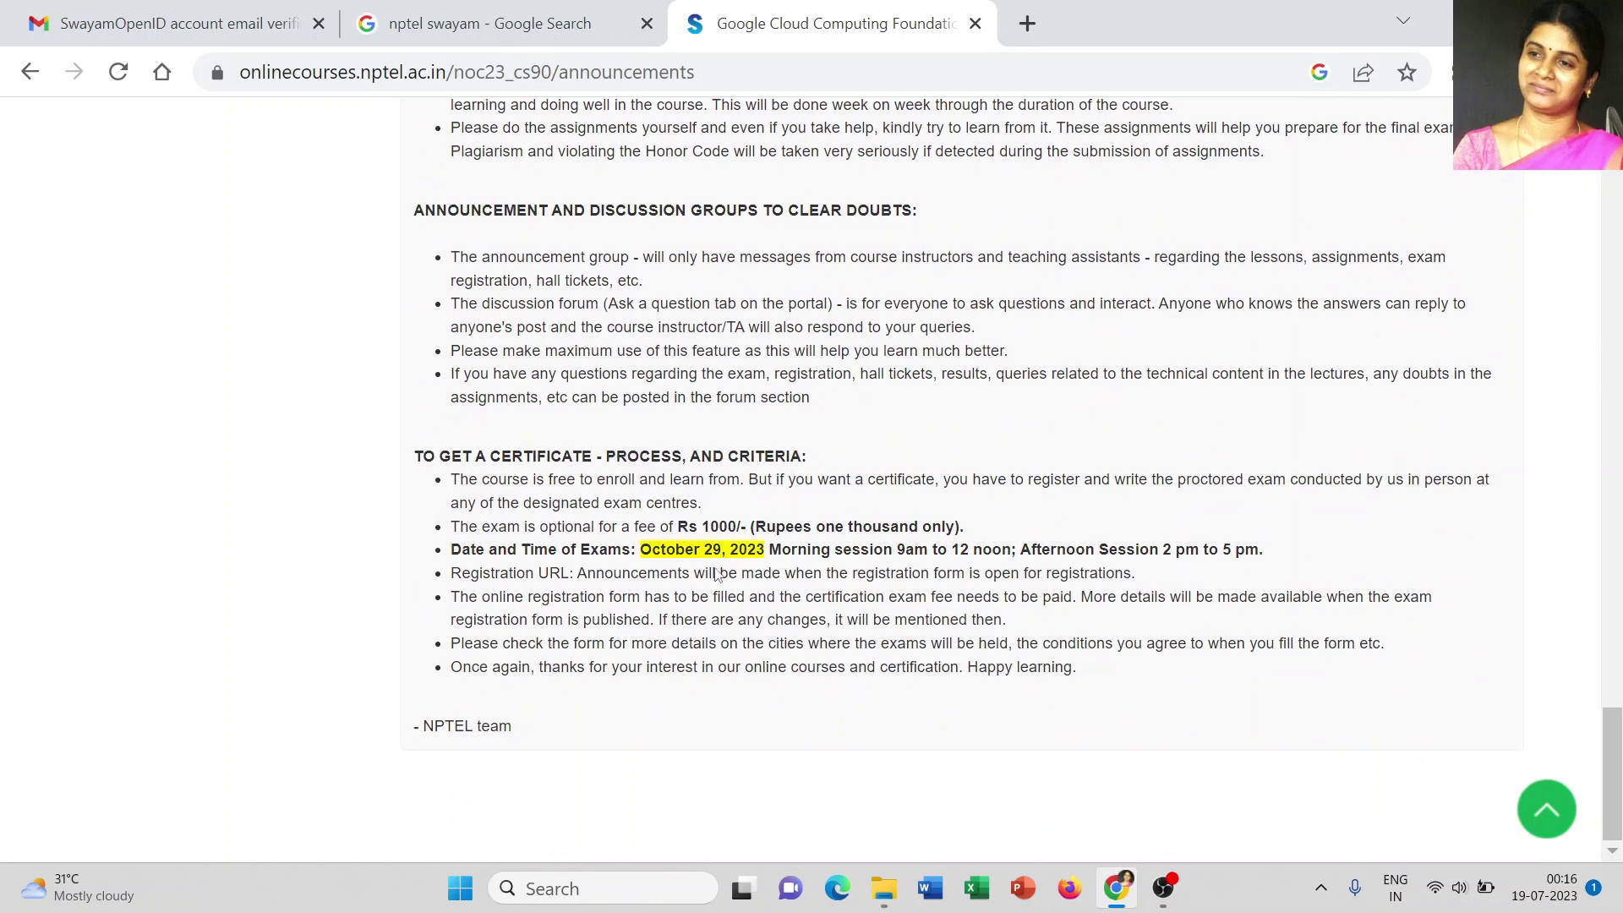
scroll(678, 614, up, 3)
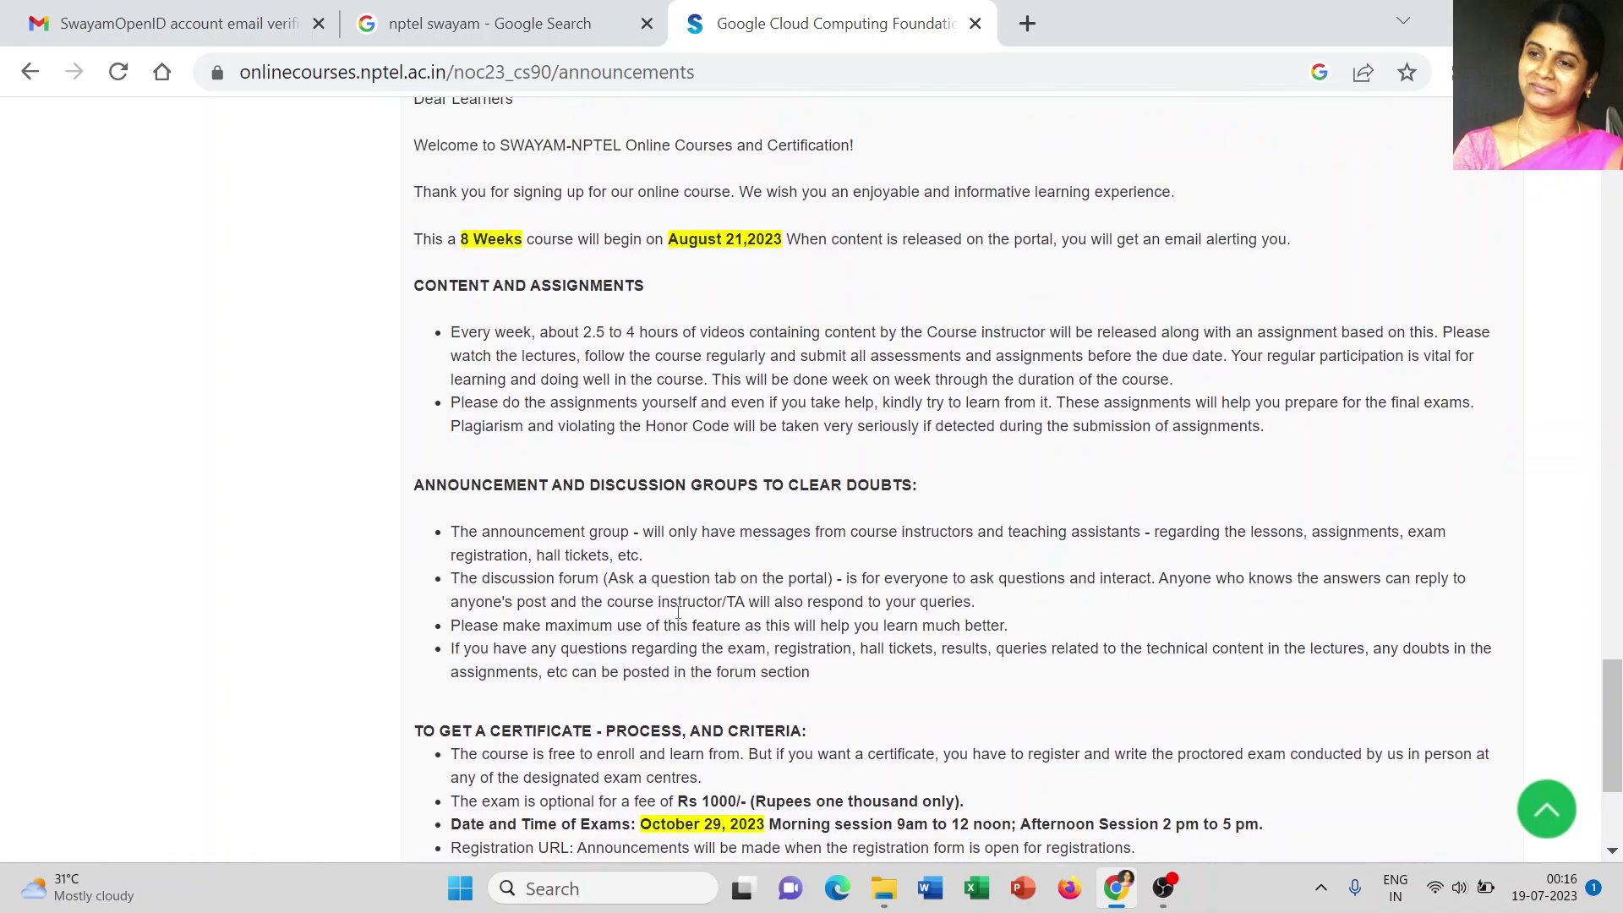
scroll(678, 607, up, 12)
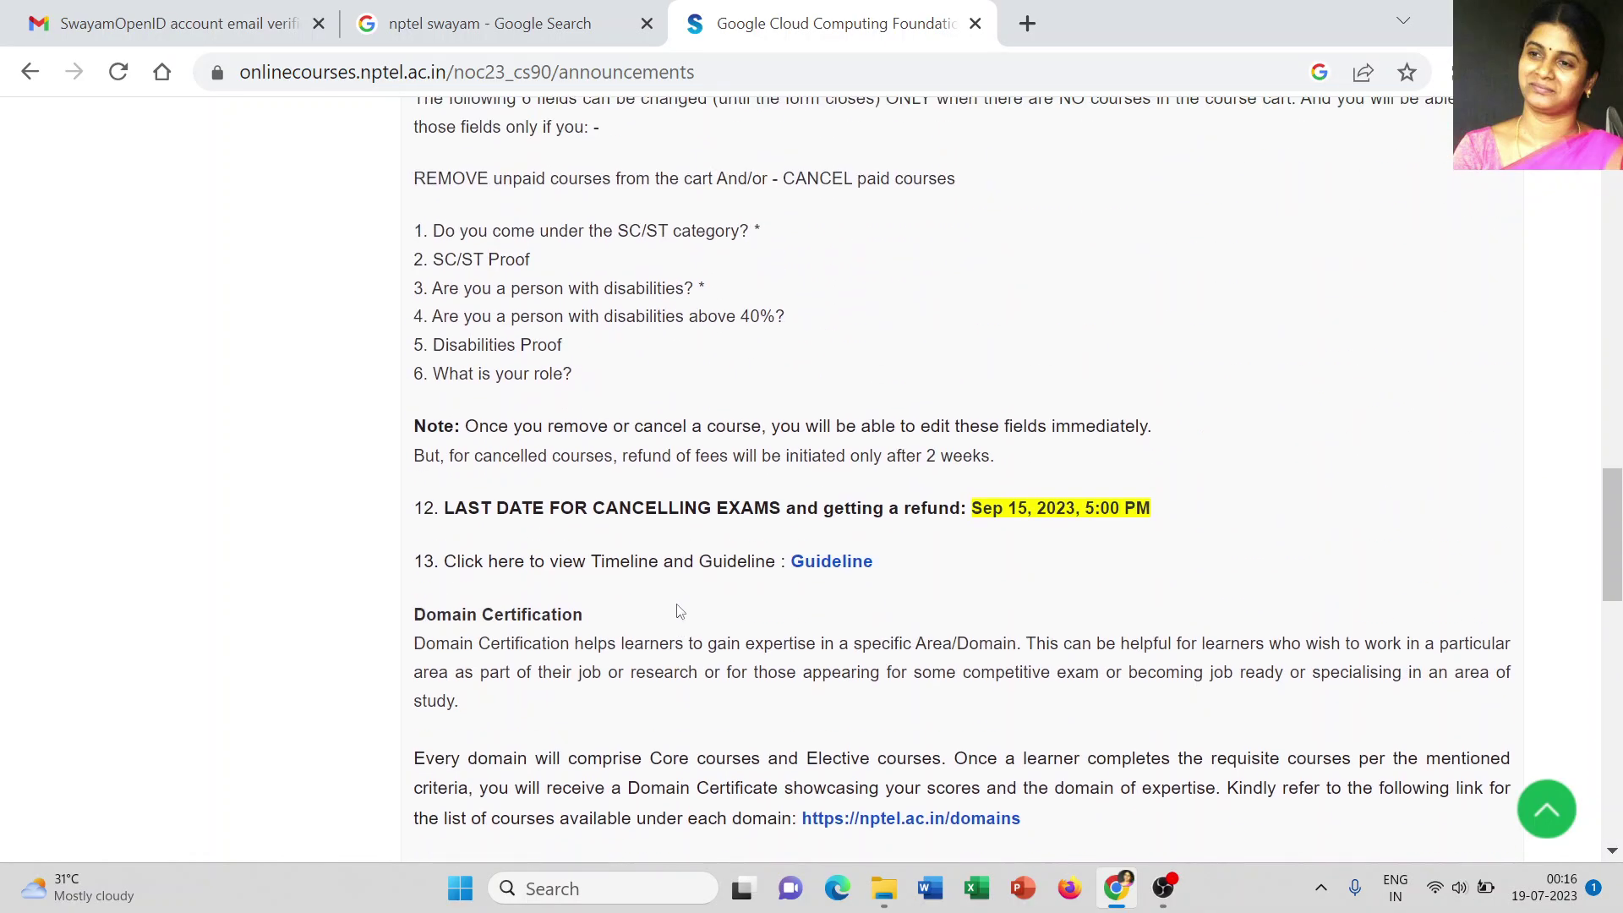
scroll(677, 607, up, 15)
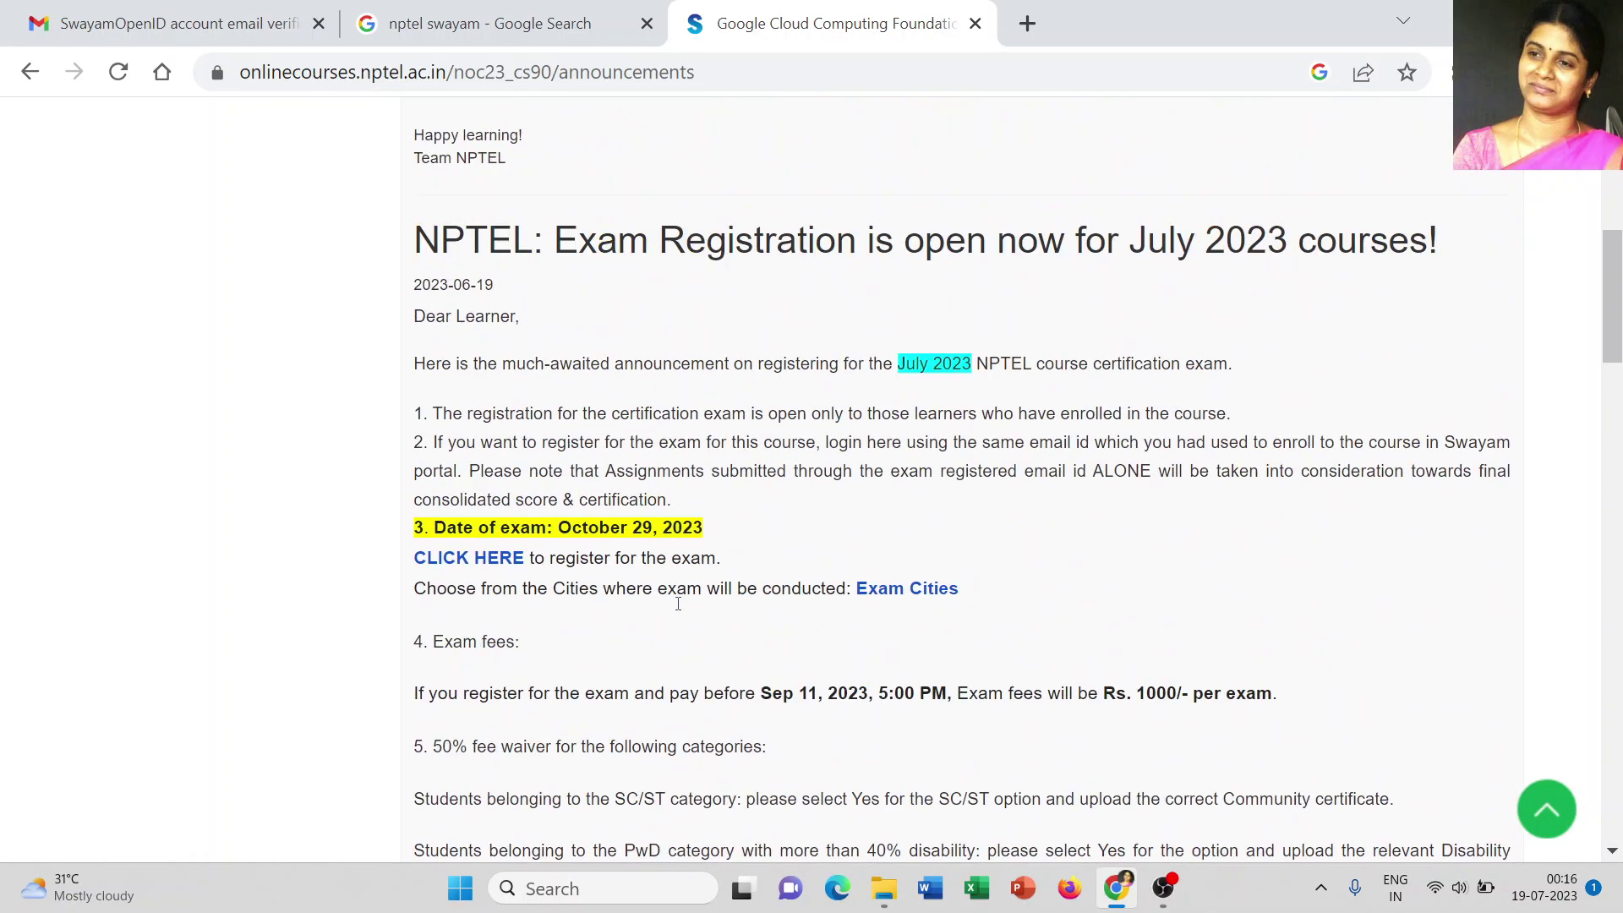
scroll(678, 604, up, 4)
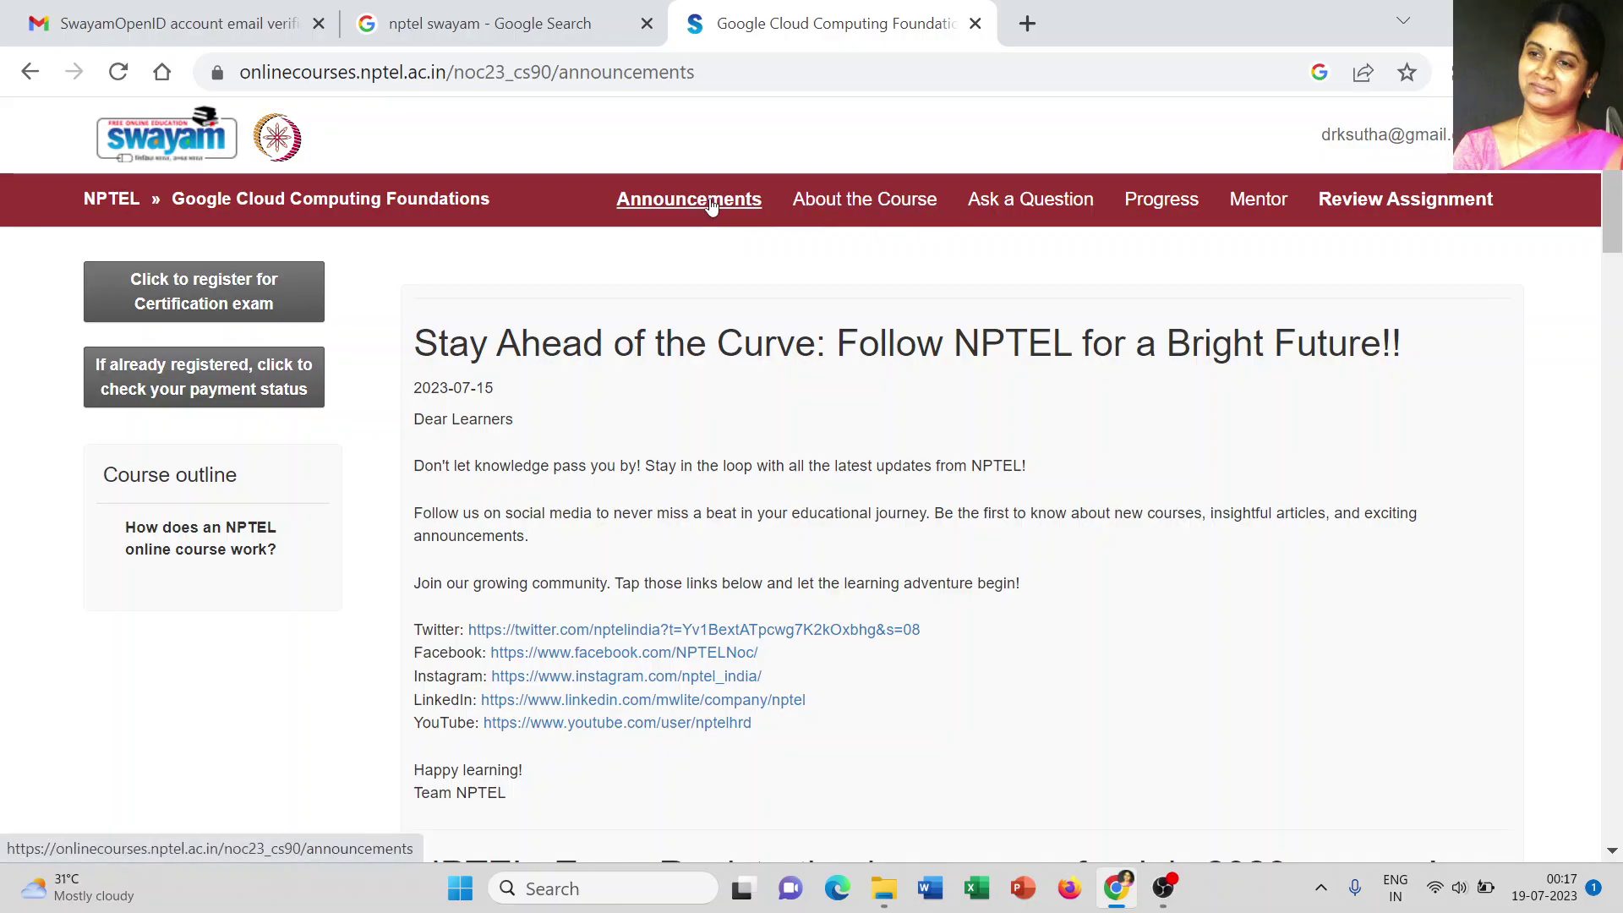
click(852, 206)
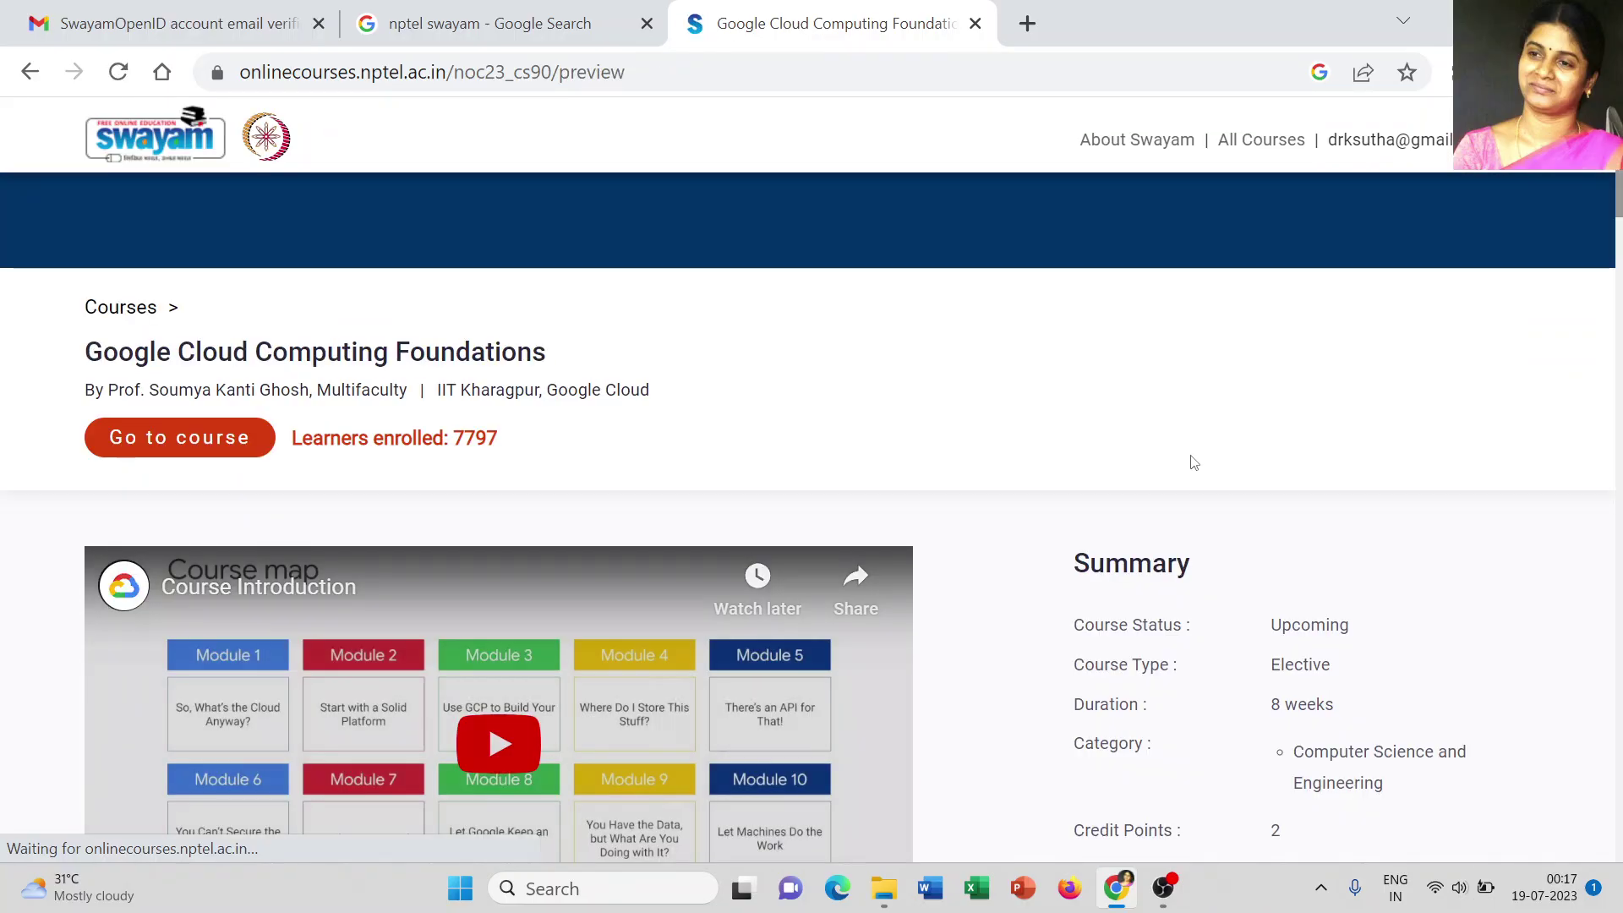
Scroll the preview page's summary, weekly layout, instructors and certificate criteria, then enter the course
scroll(1191, 463, down, 3)
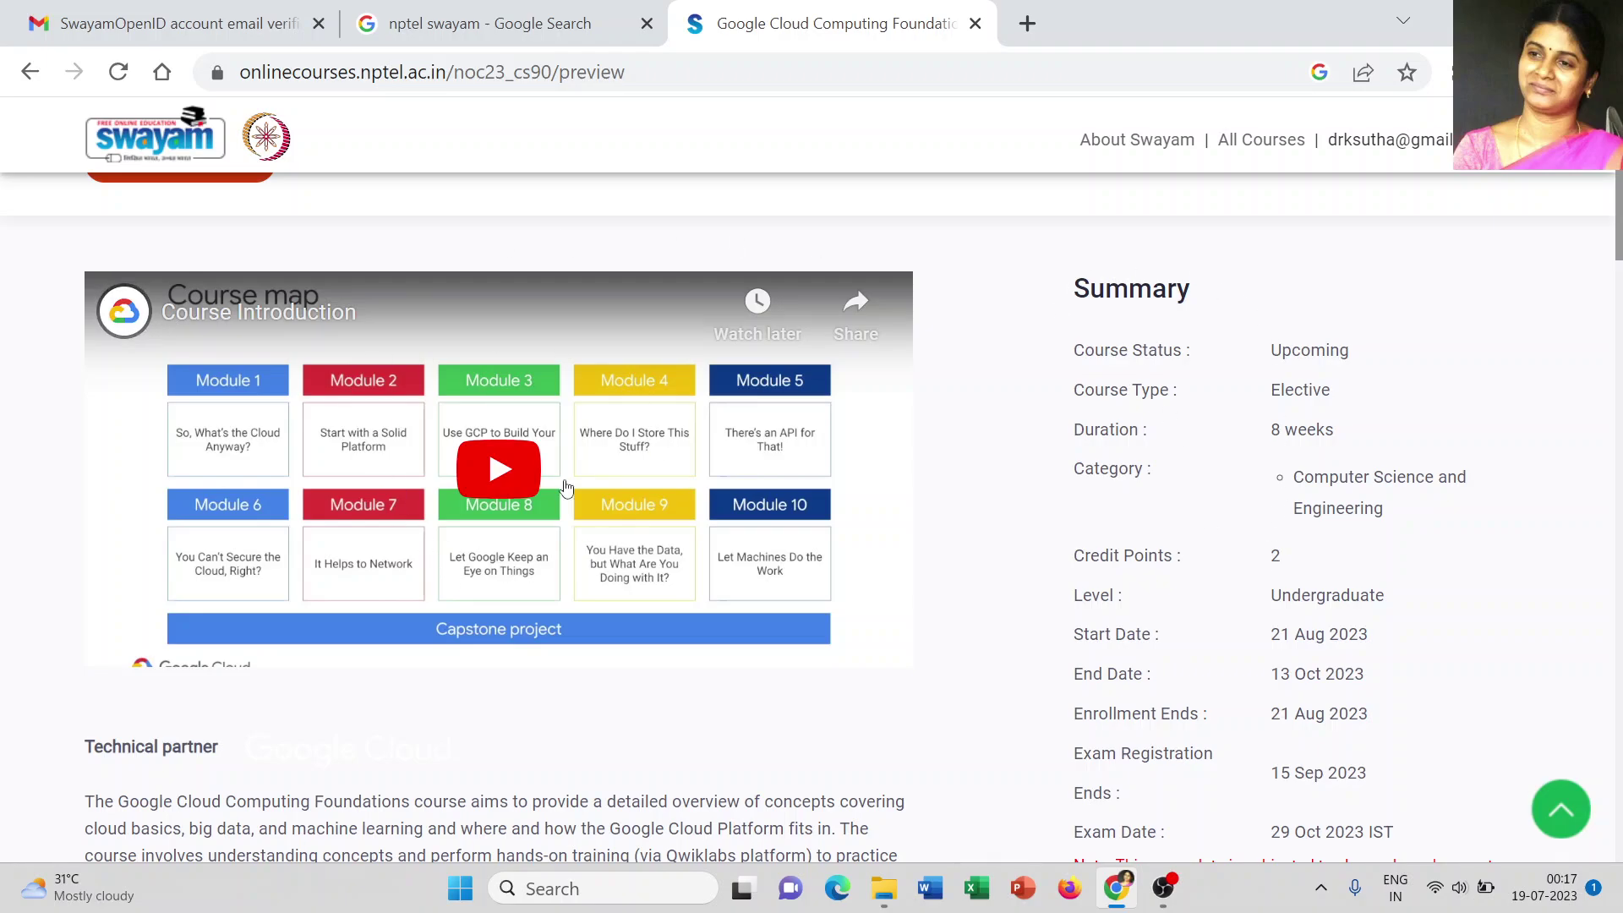
scroll(561, 478, down, 6)
scroll(561, 478, down, 3)
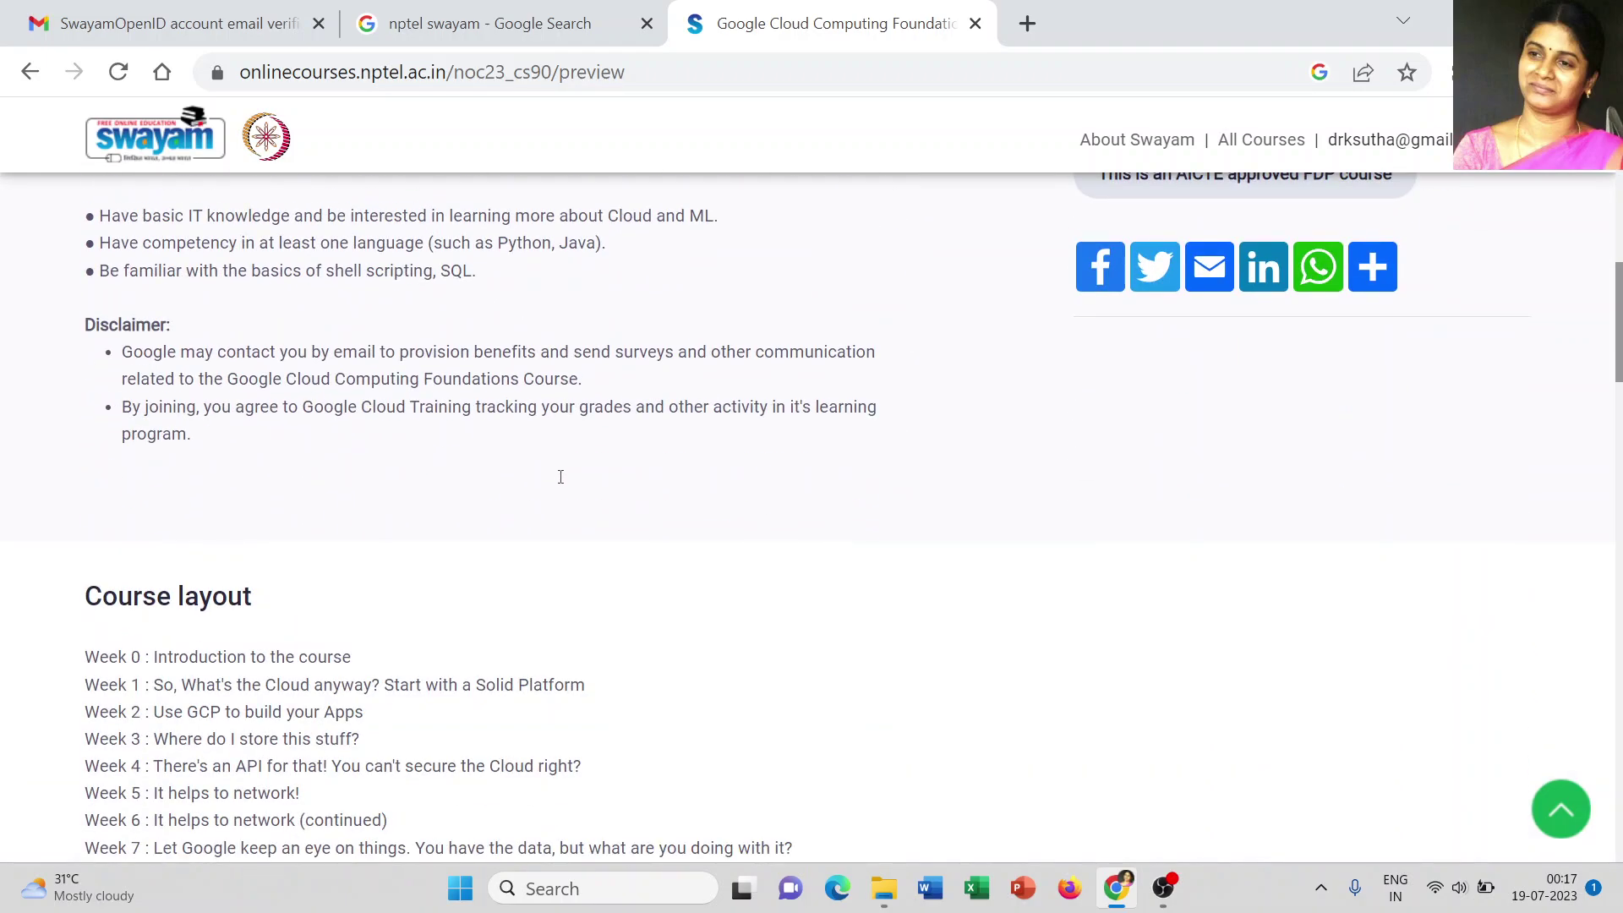
scroll(383, 541, down, 7)
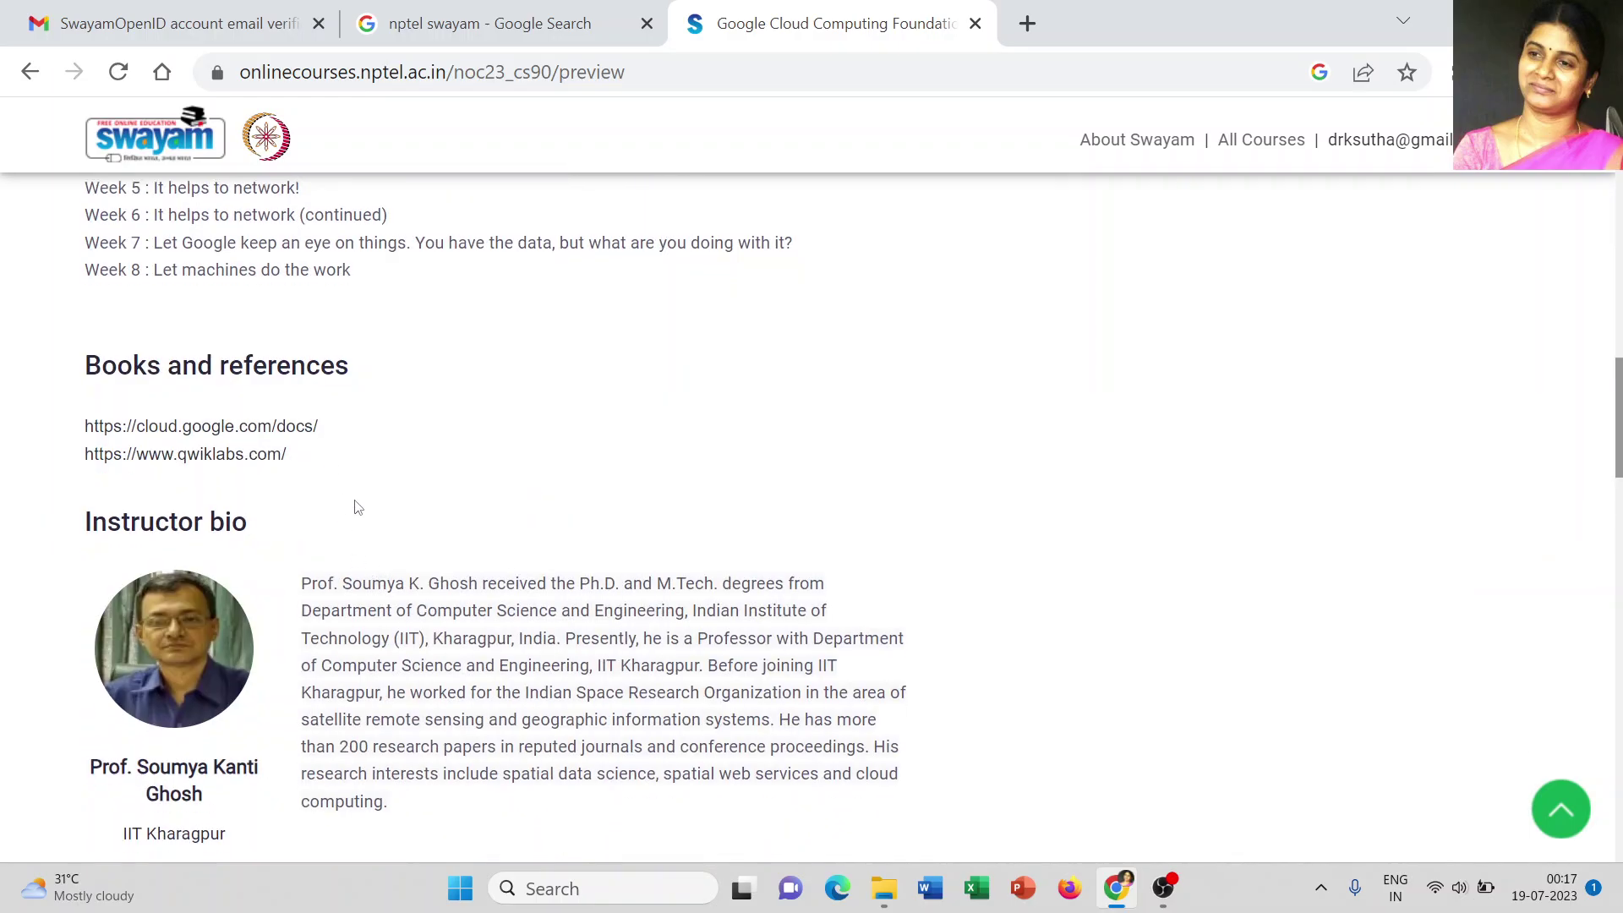
scroll(352, 507, down, 3)
scroll(574, 582, down, 11)
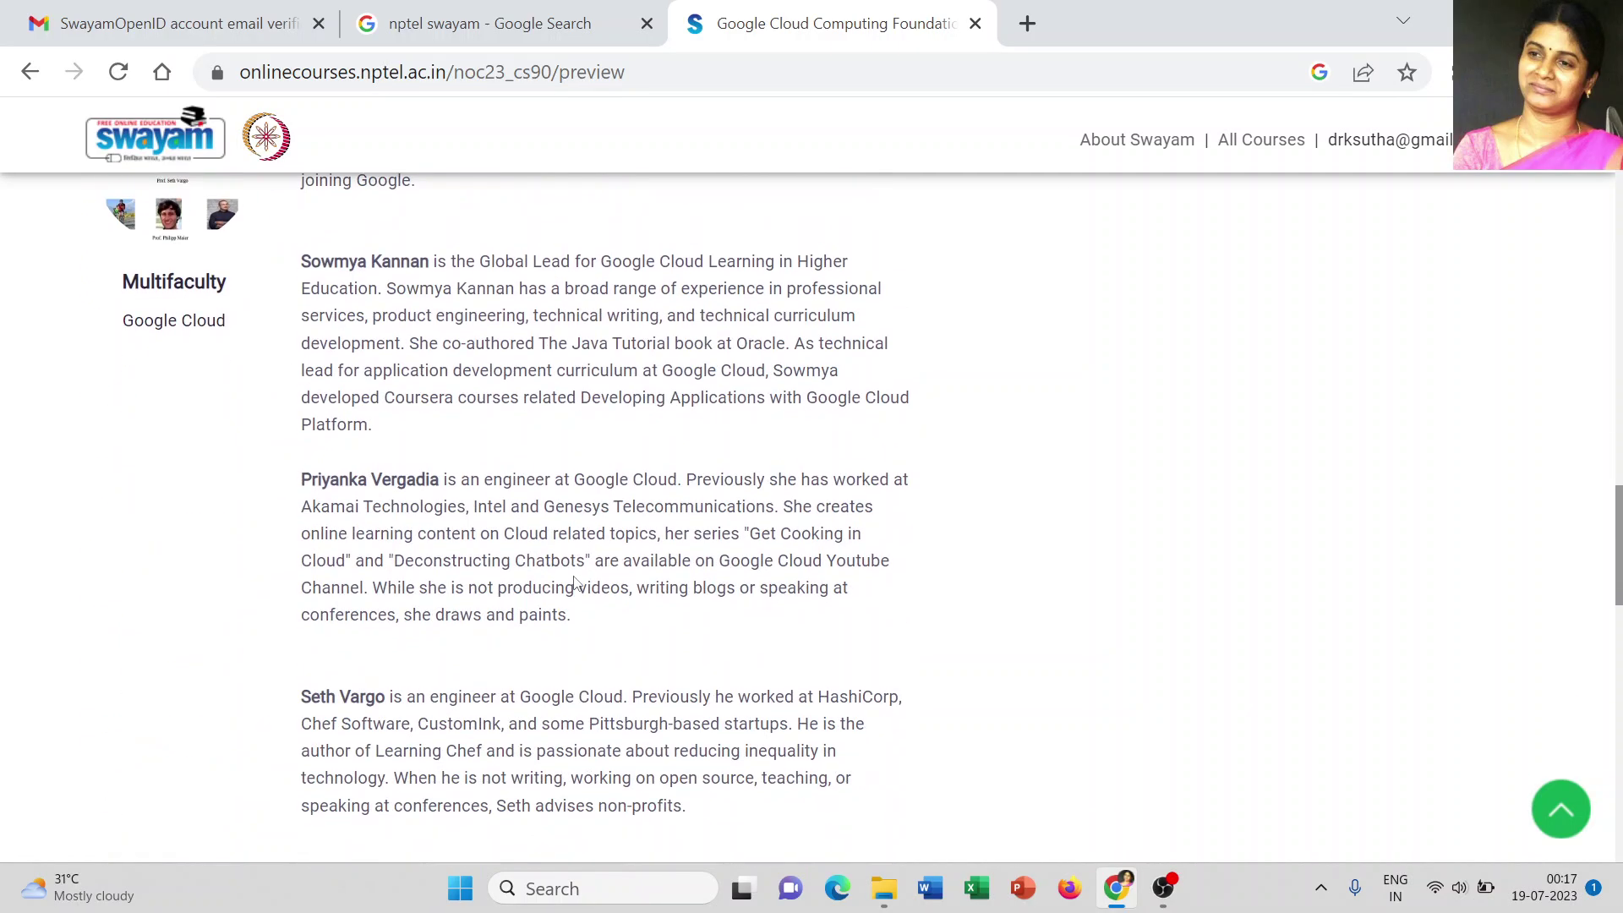
scroll(574, 582, down, 6)
scroll(565, 572, down, 9)
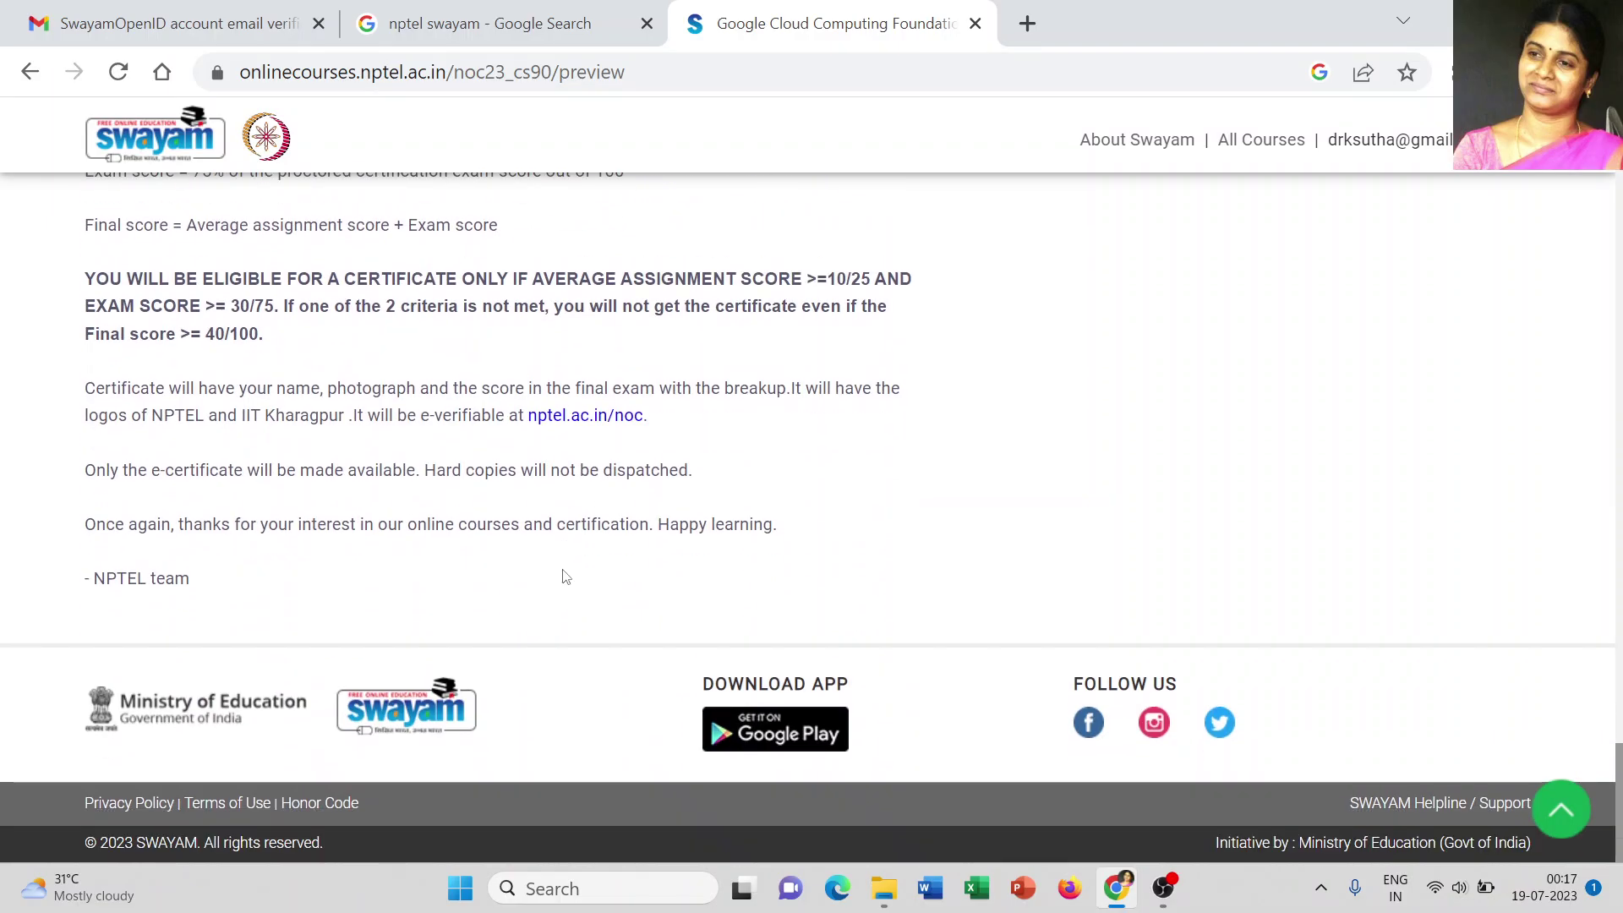
scroll(565, 577, up, 20)
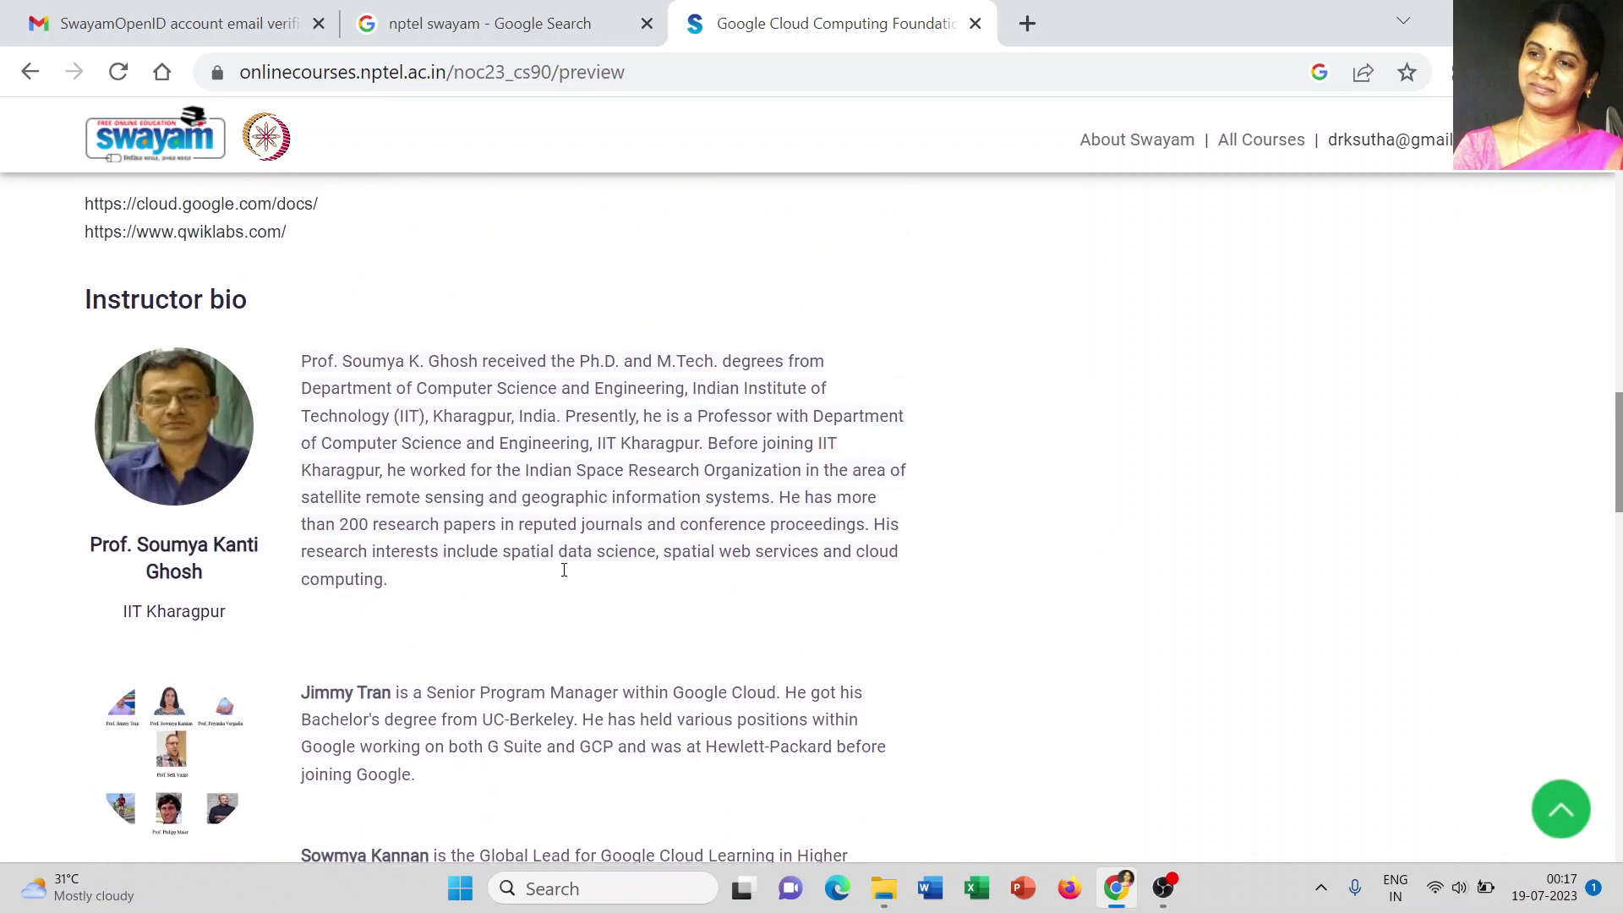
scroll(564, 571, up, 12)
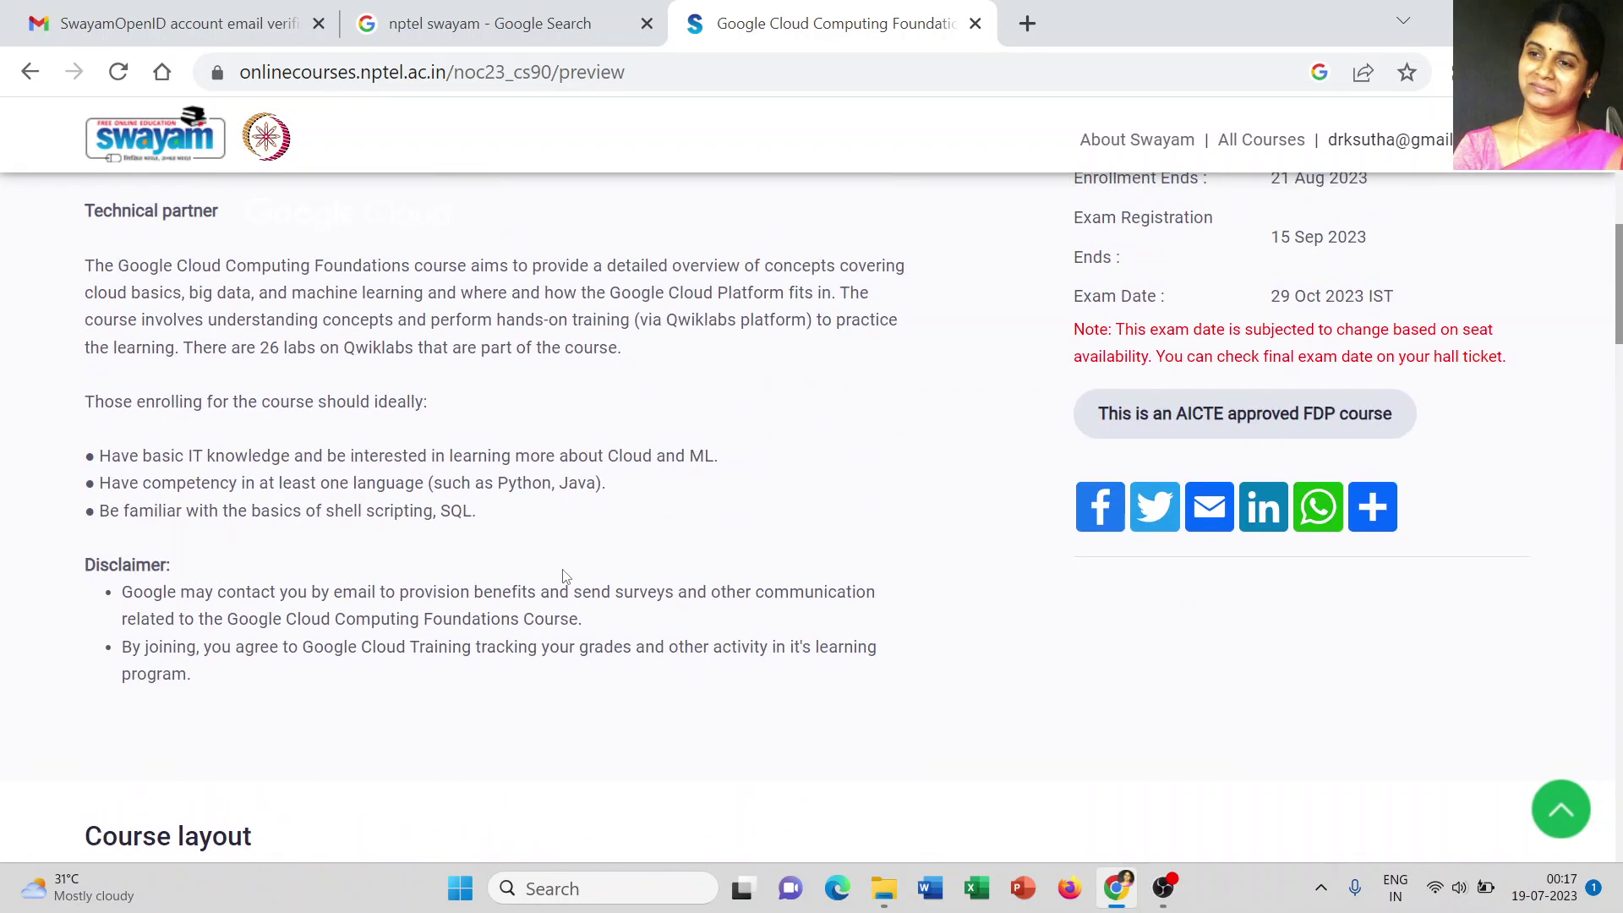
scroll(566, 576, up, 10)
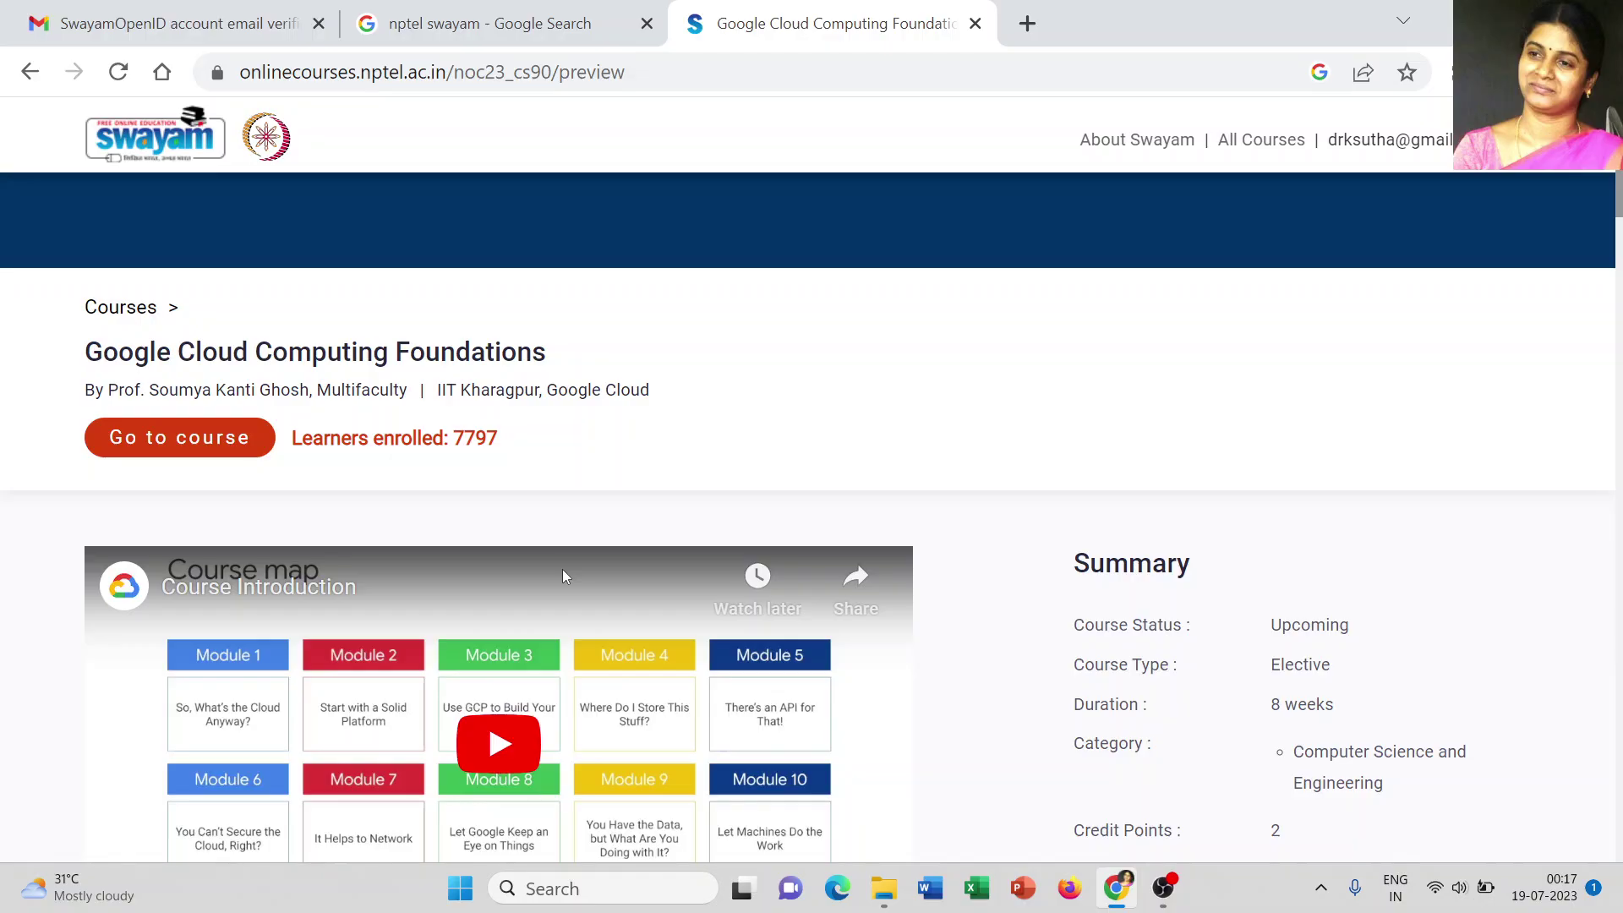
click(160, 455)
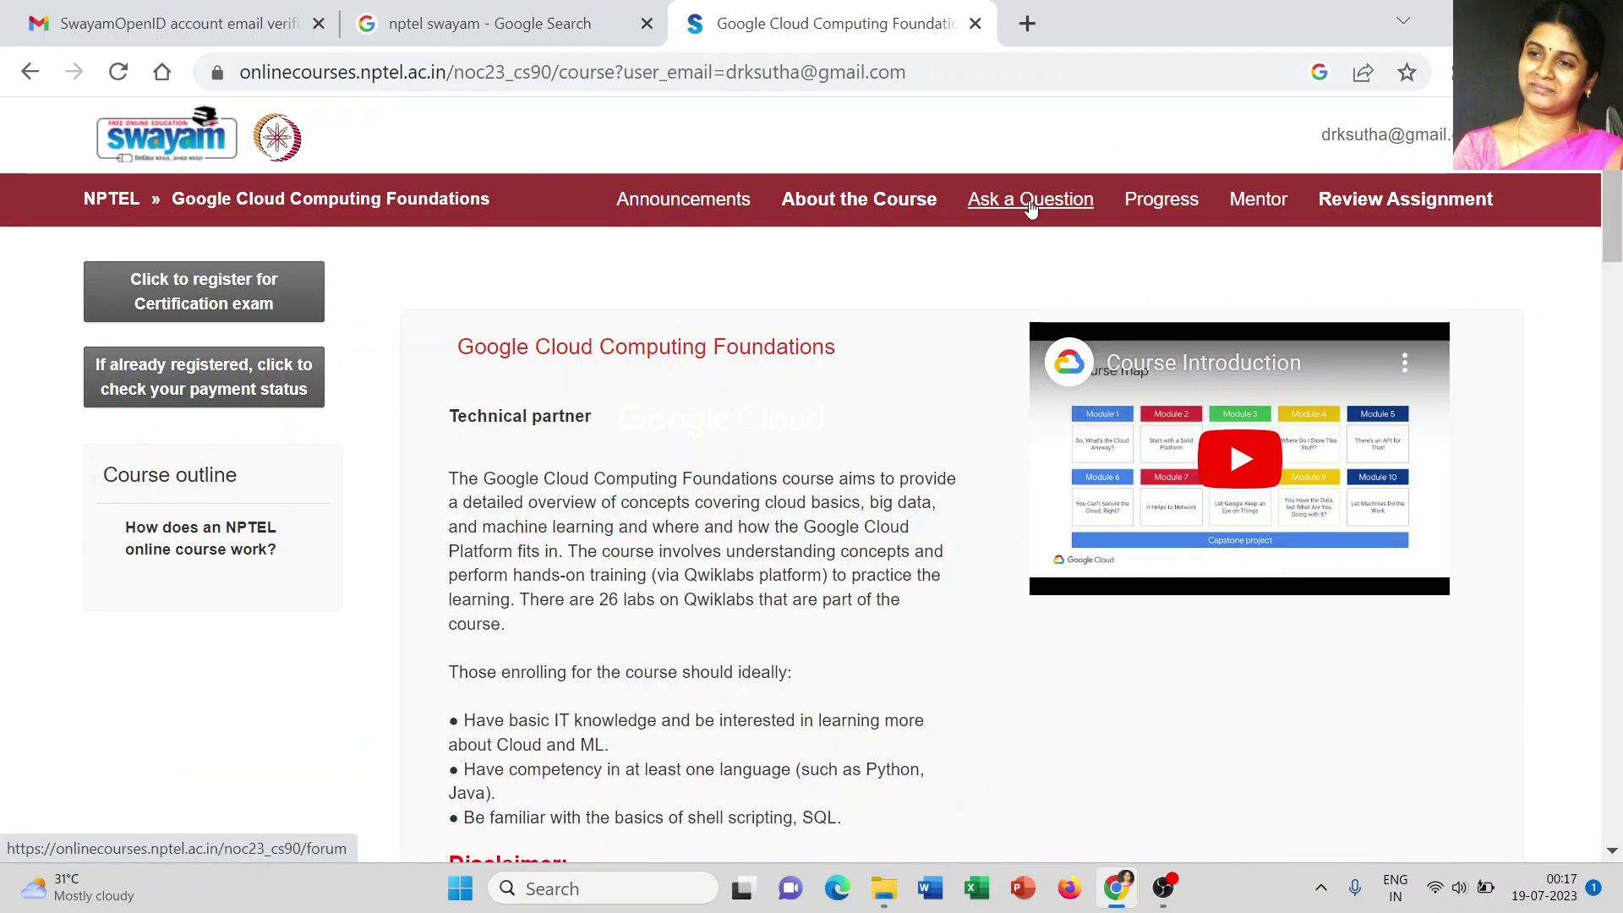
View the Progress page showing enrolment date 2023-07-18 and Assessment scores
click(1154, 211)
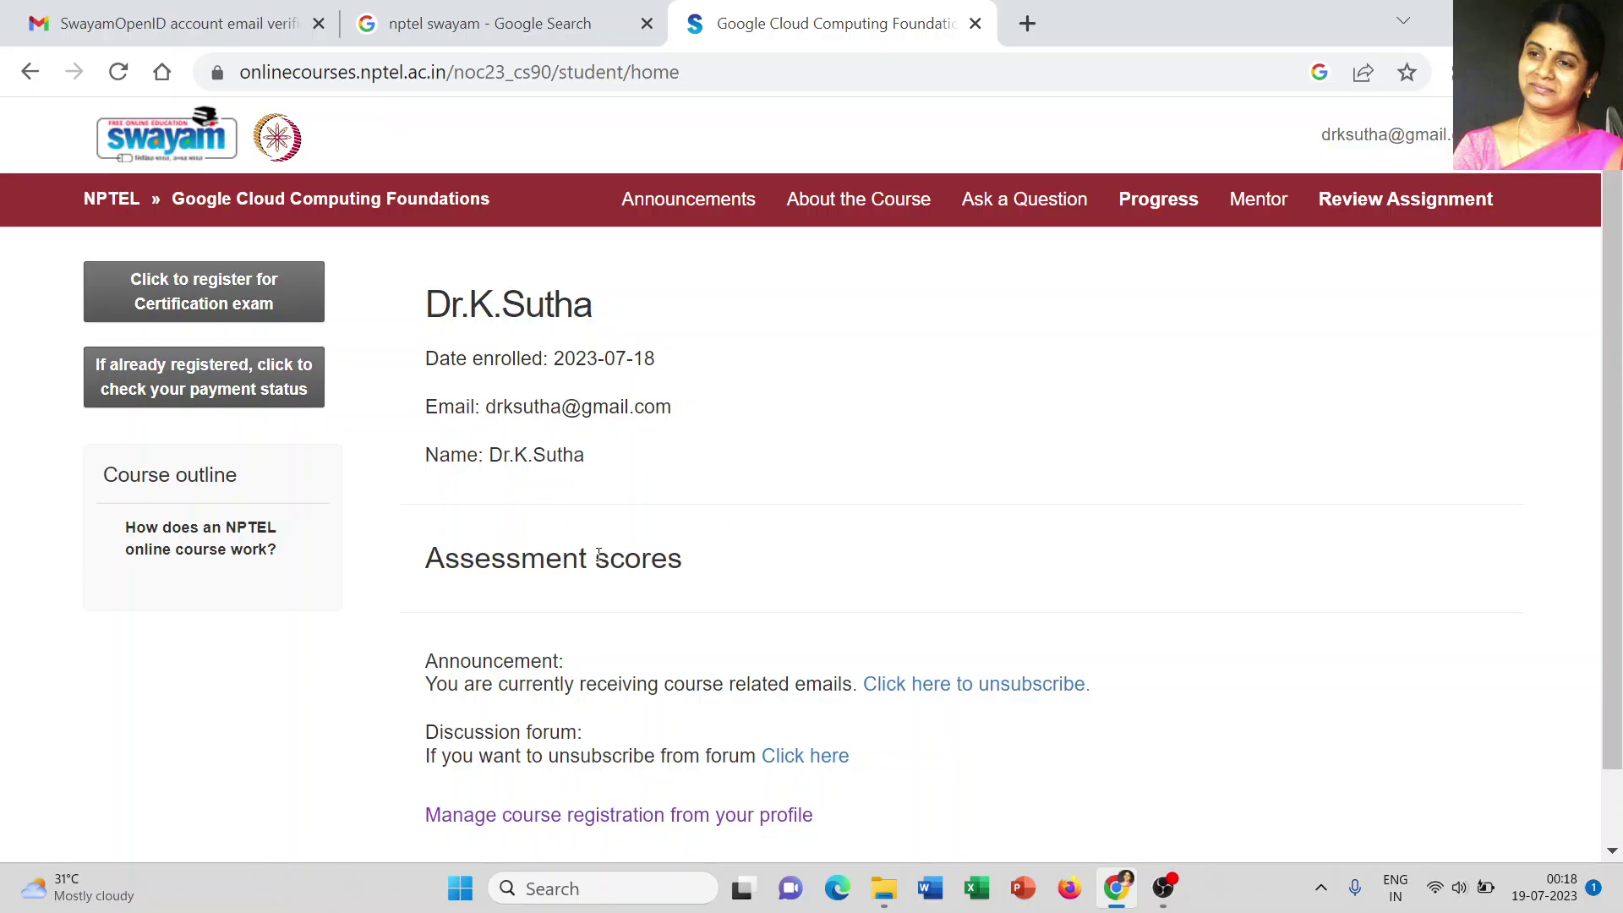
scroll(598, 555, down, 1)
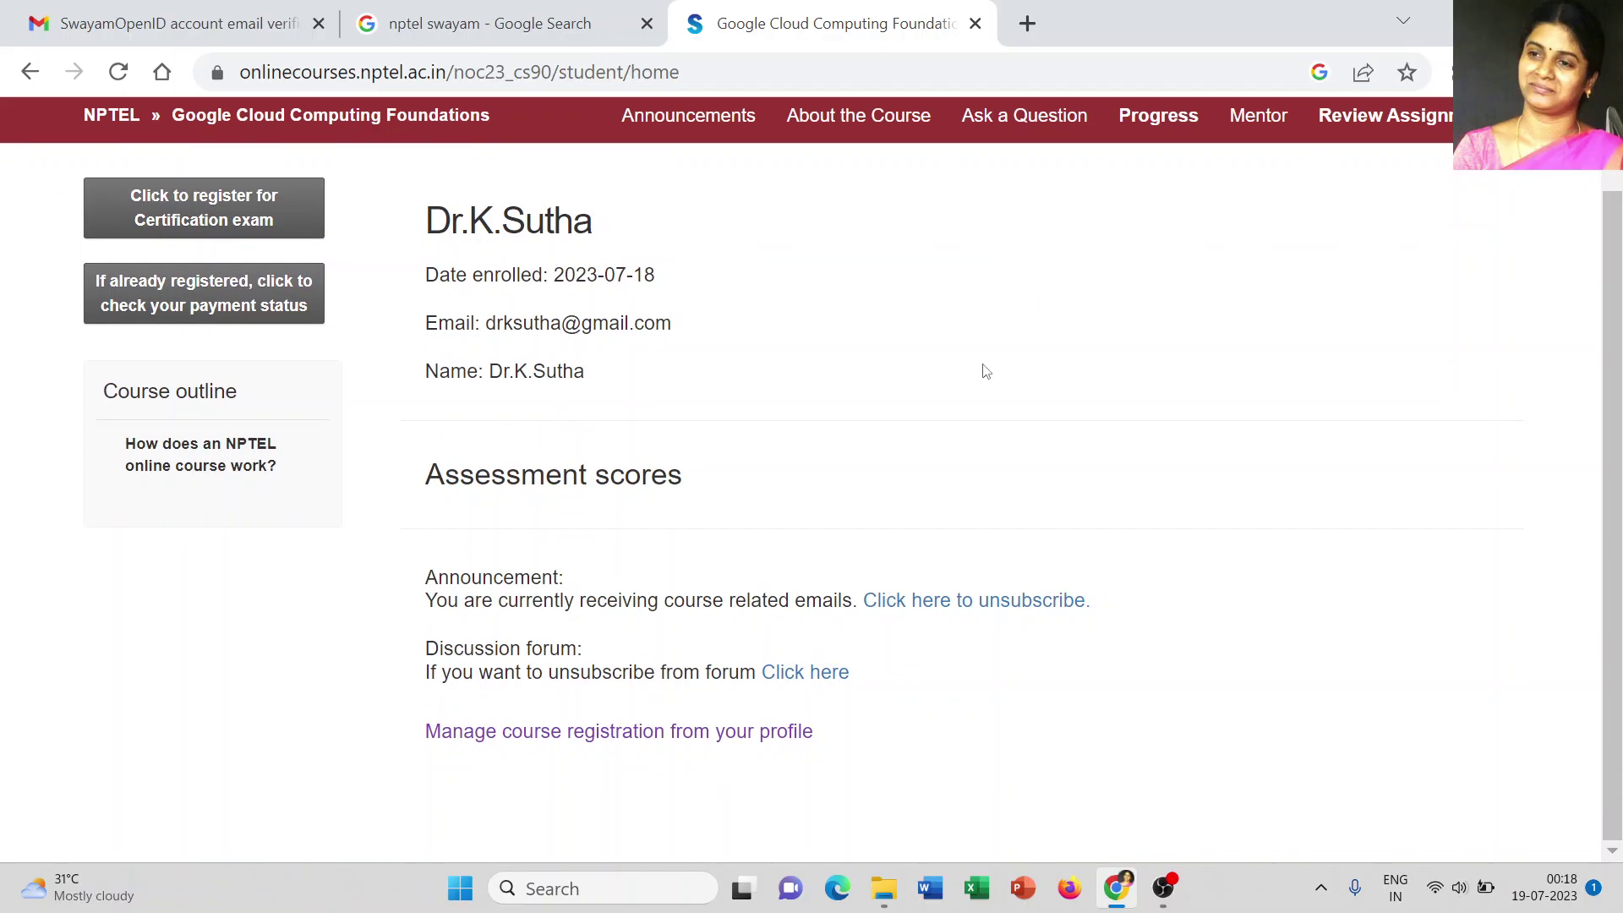
scroll(985, 372, up, 1)
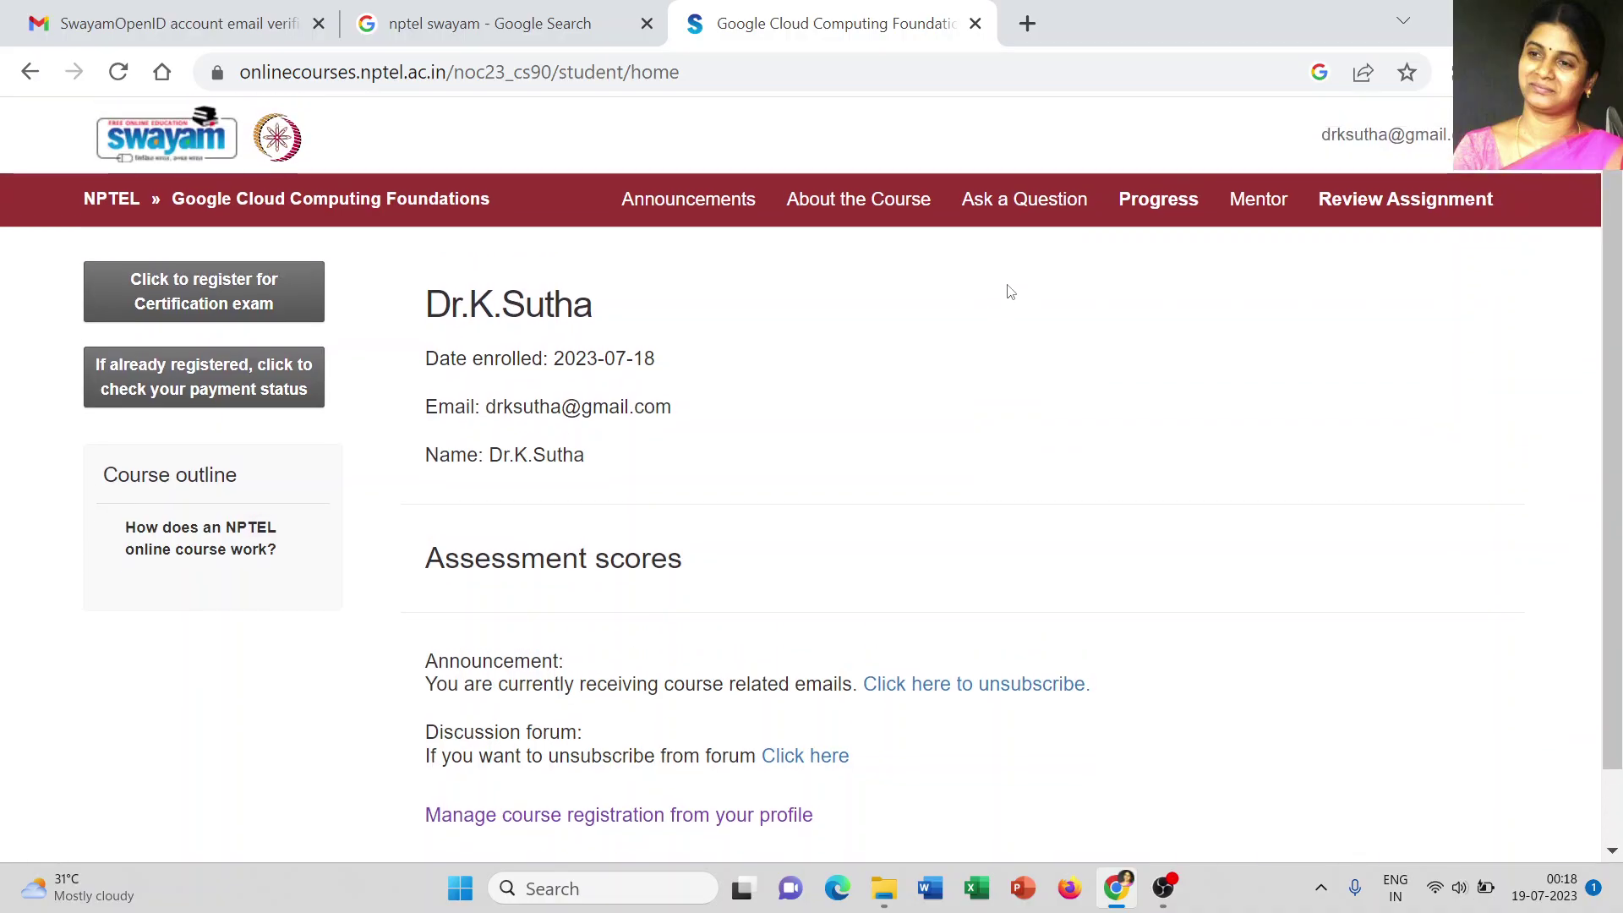
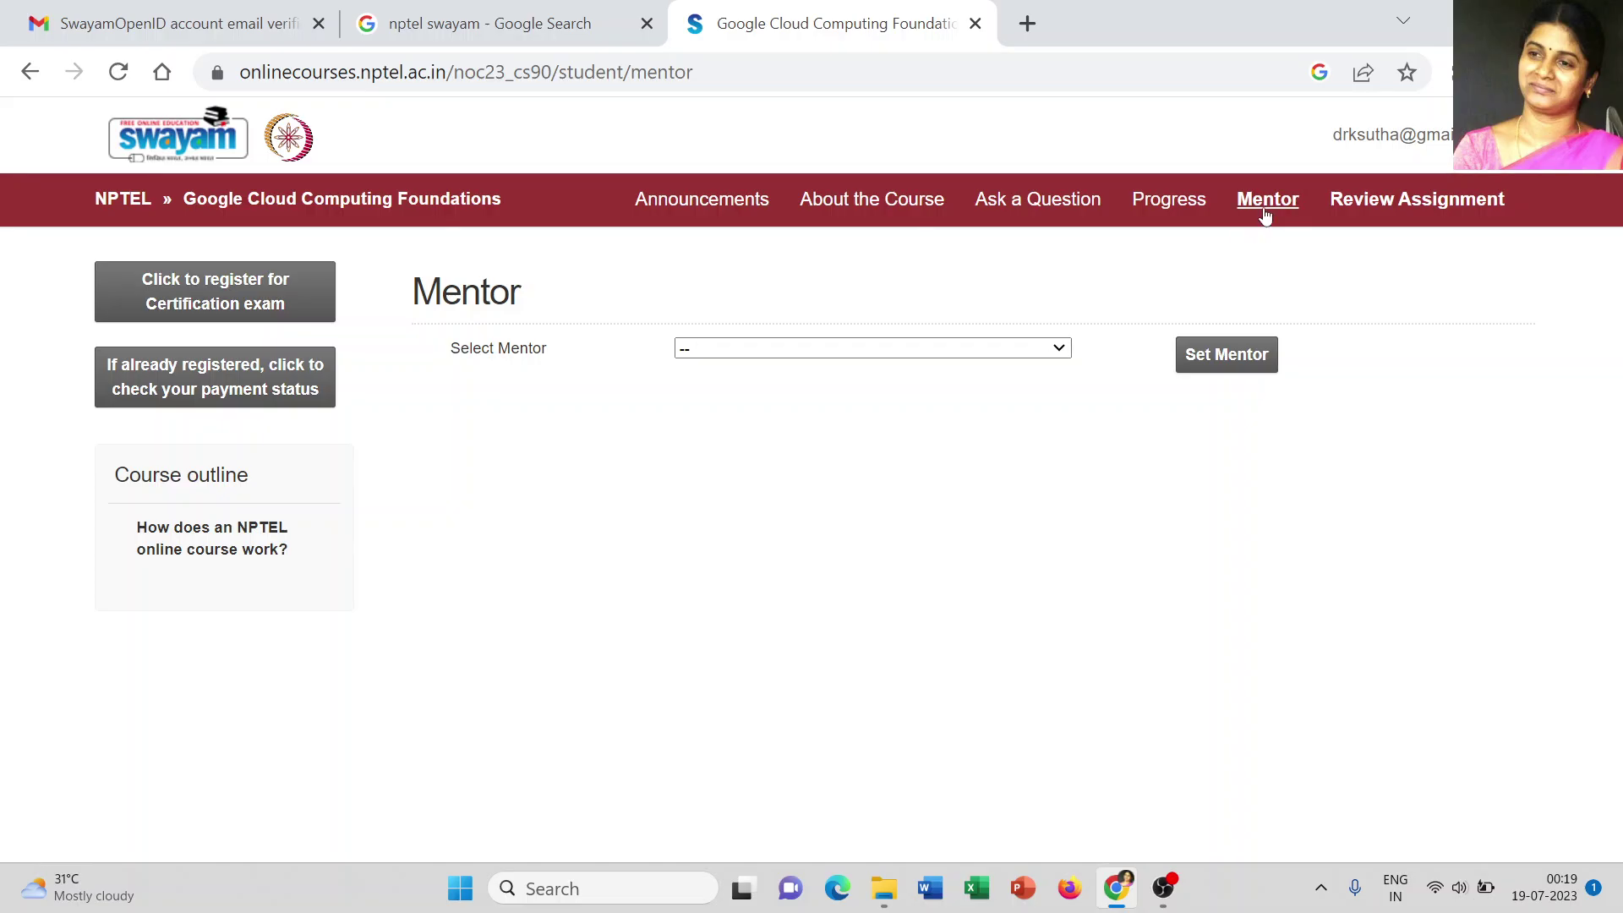
Assign the last mentor in the Select Mentor list as the course mentor and save it
click(936, 351)
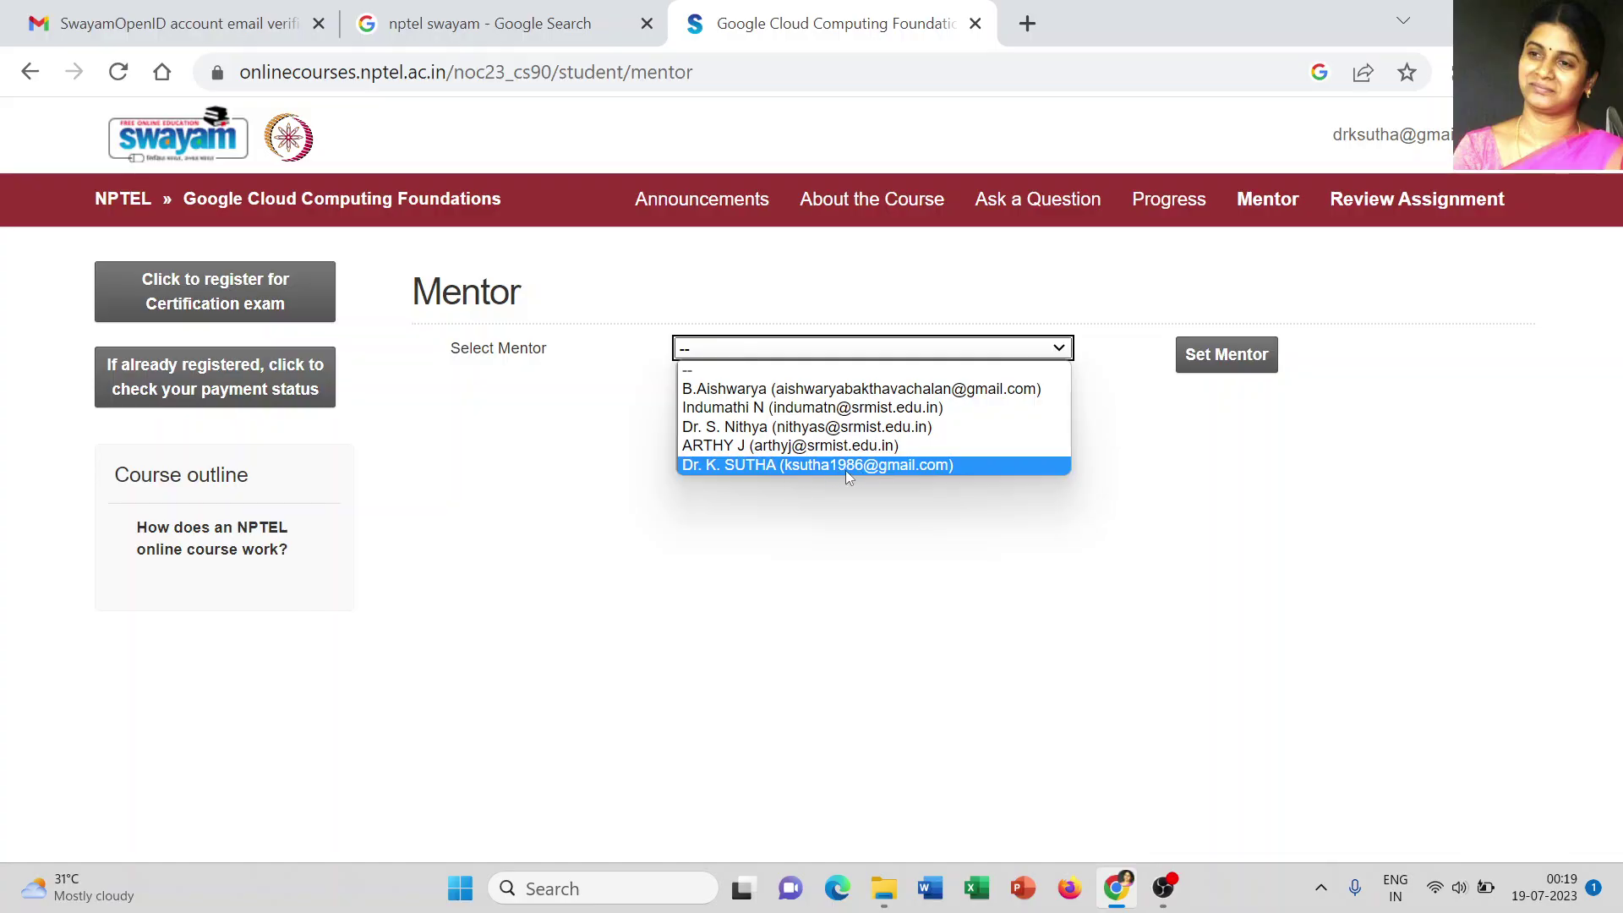
click(776, 468)
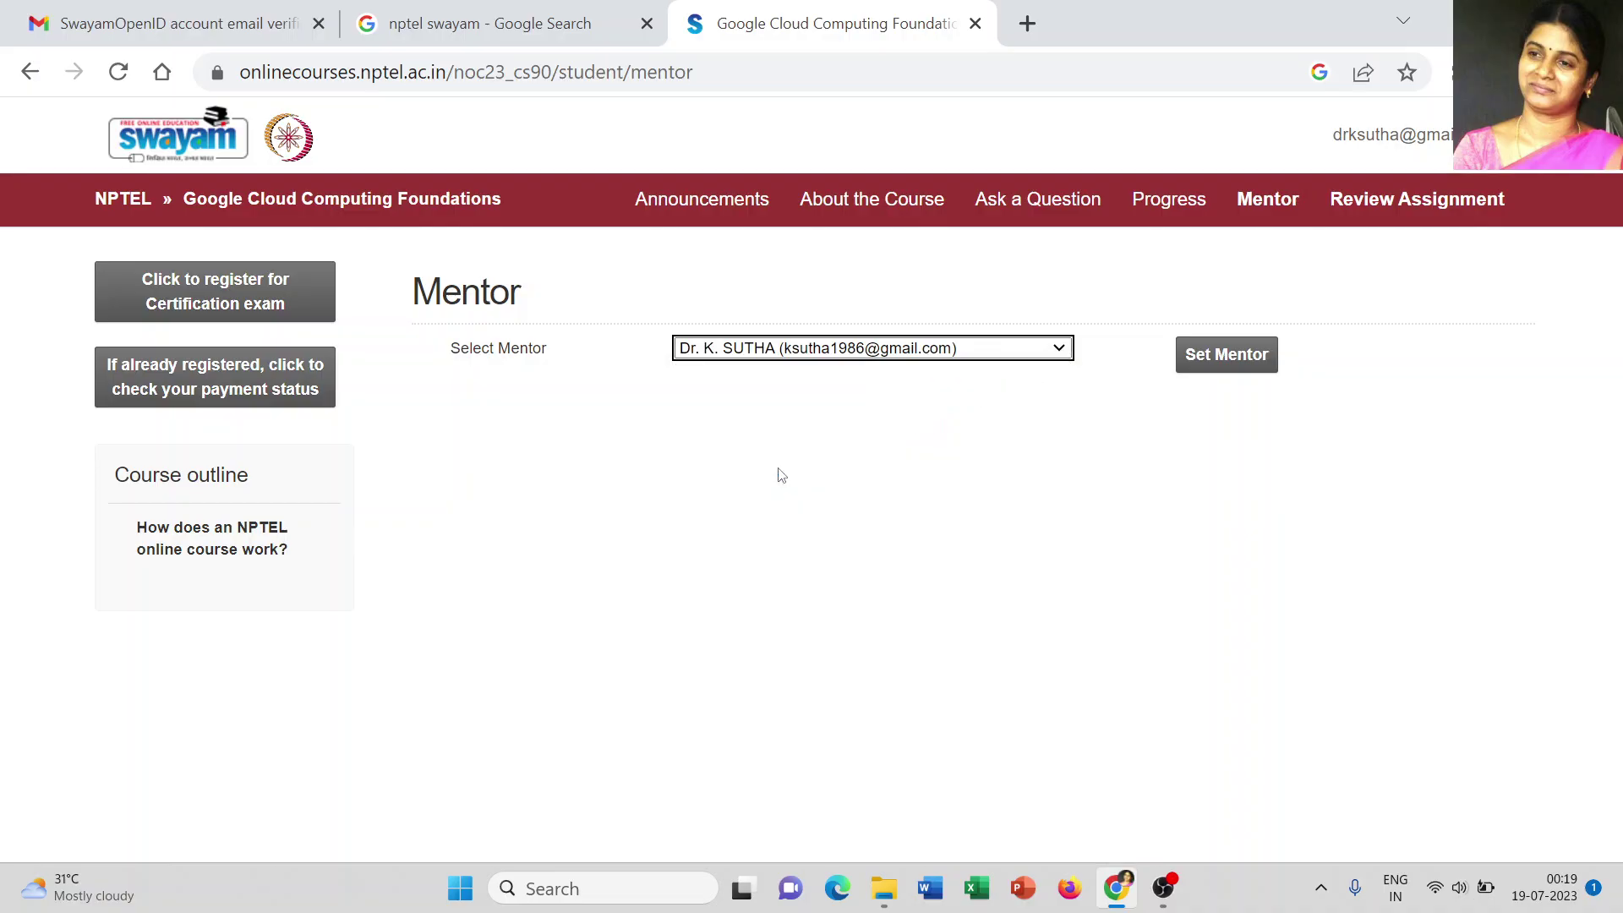
click(1236, 362)
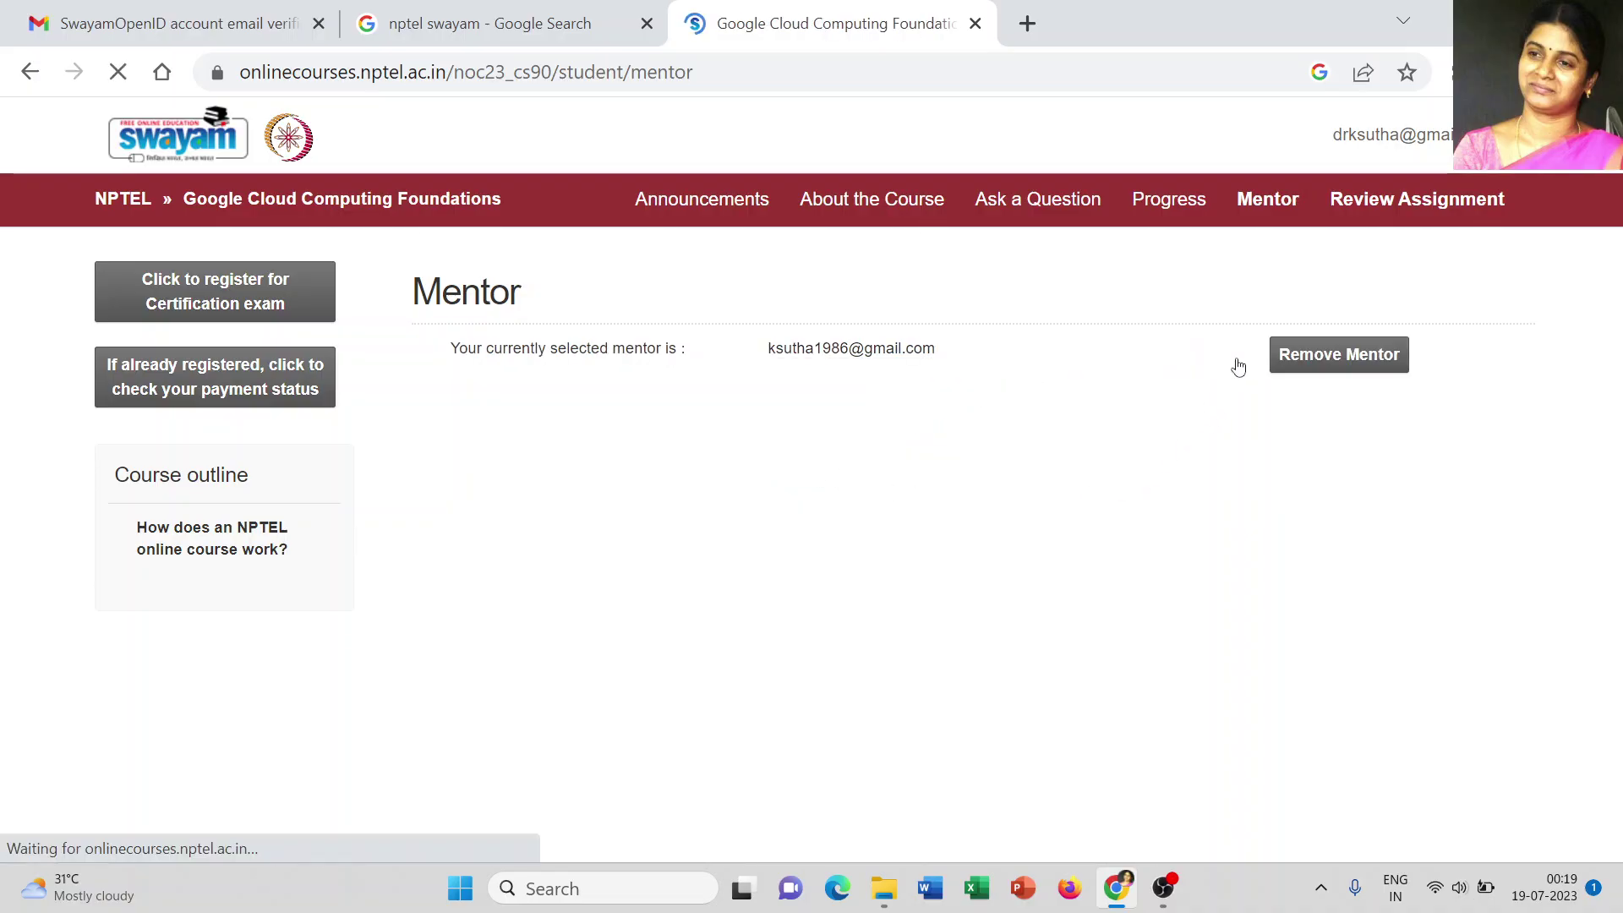